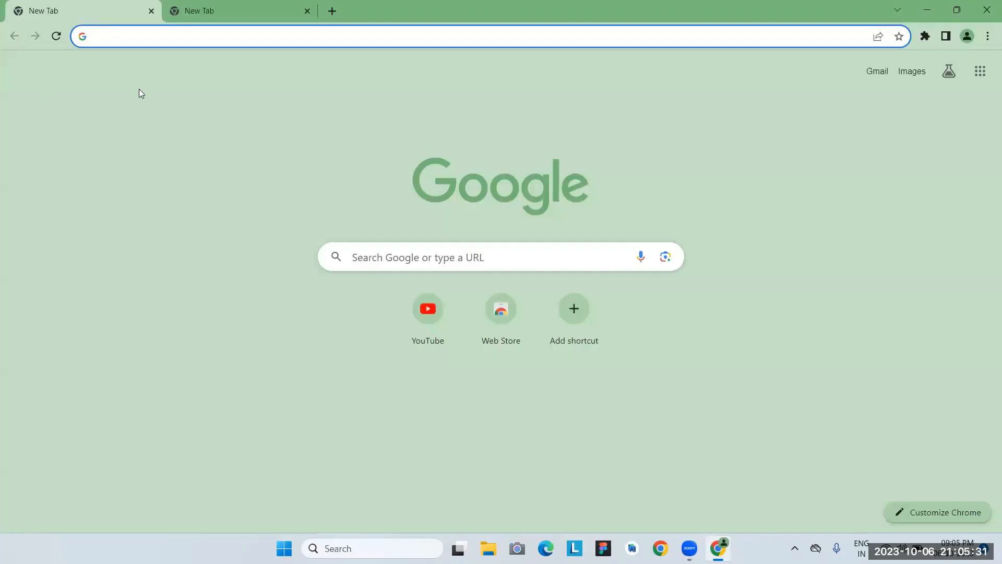
Search Google for 'vmware workstation pro 17' and open the official VMware download page.
{"action": "type", "text": "vmw"}
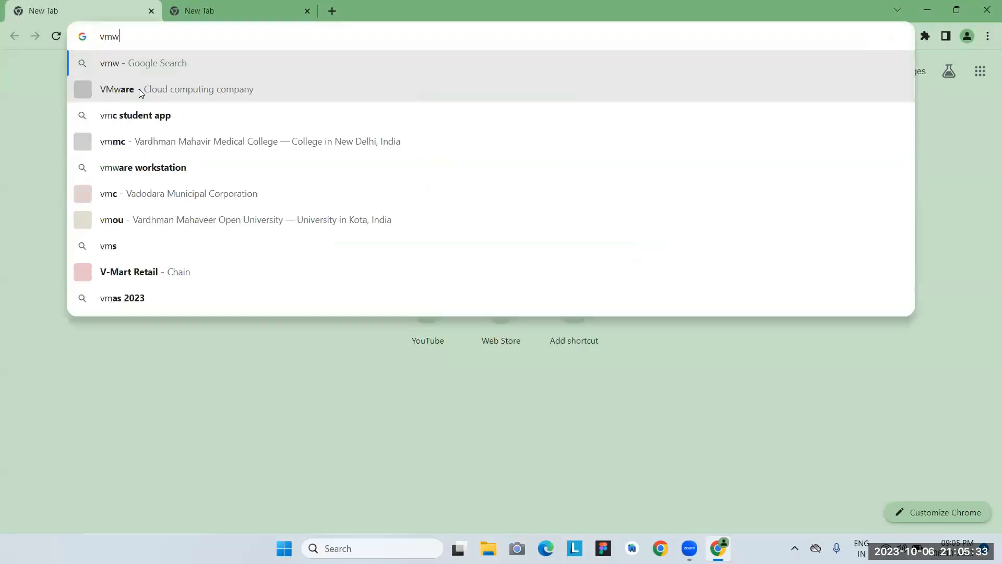
{"action": "type", "text": "are wor"}
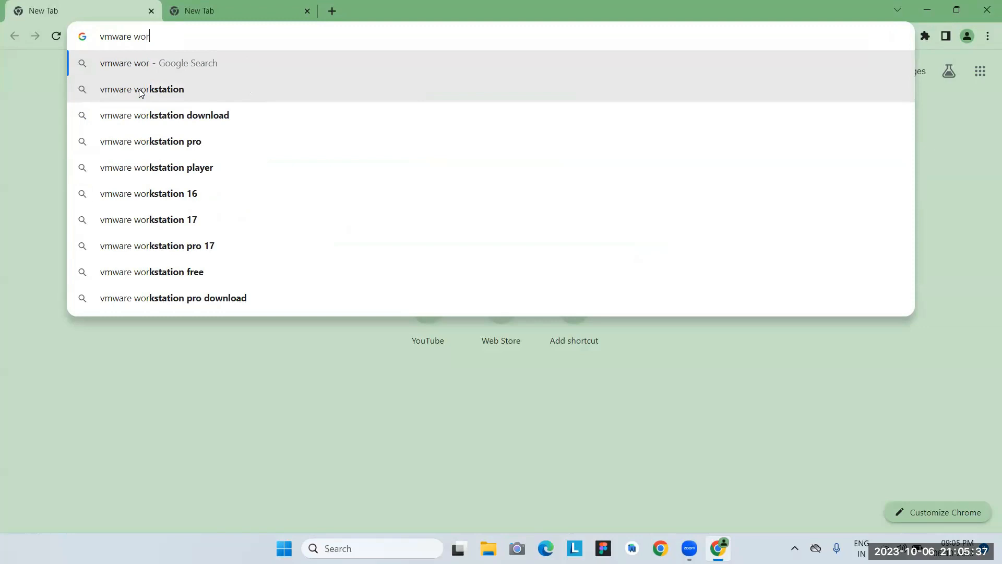
{"action": "type", "text": "kstation"}
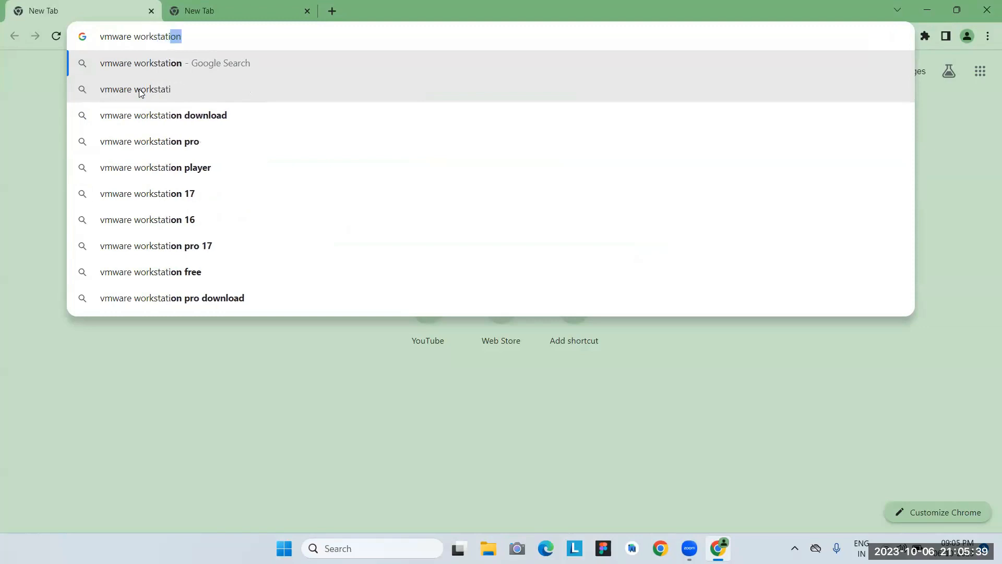
{"action": "type", "text": " pro "}
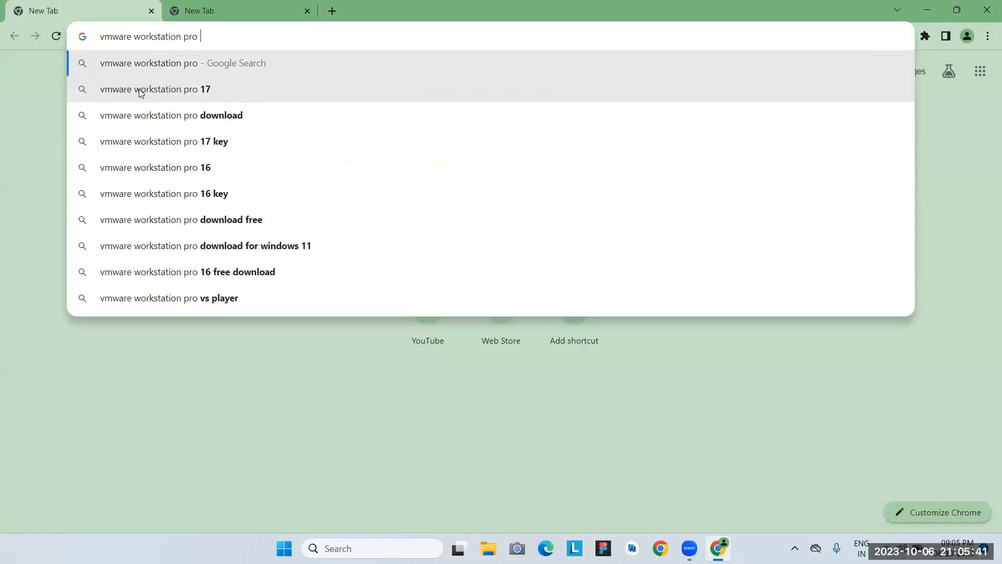
{"action": "type", "text": "17"}
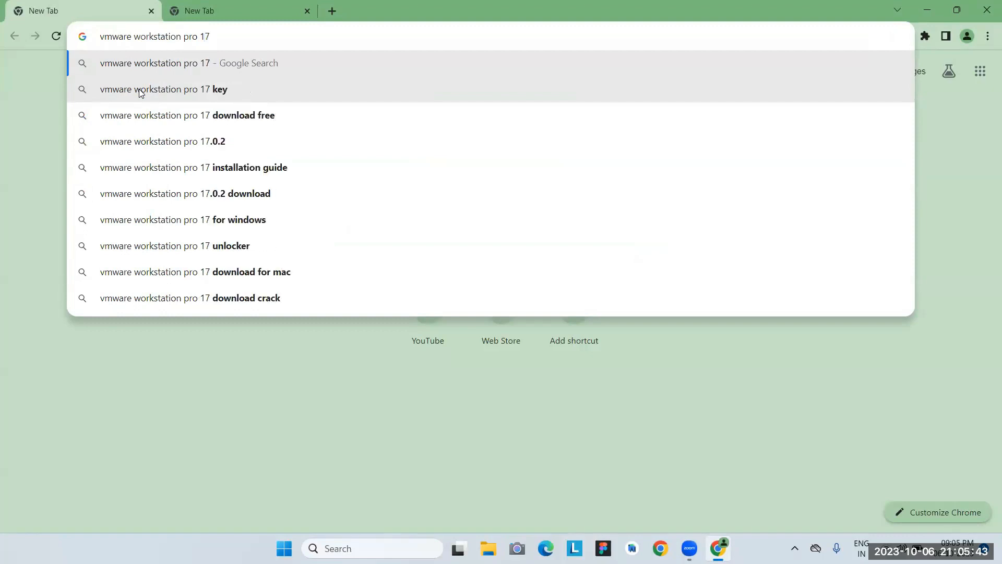
{"action": "key", "text": "Return"}
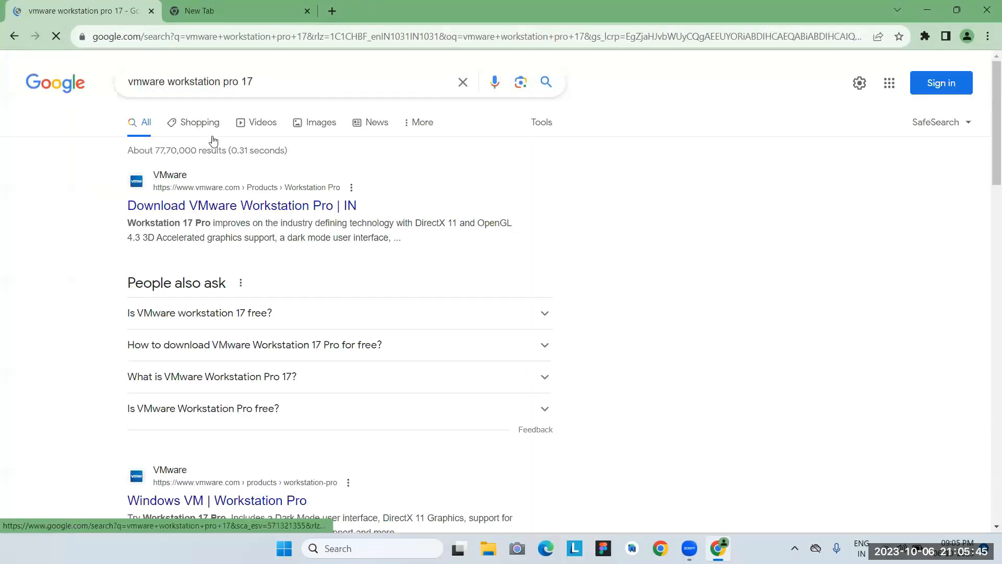
{"action": "left_click", "coordinate": [322, 213]}
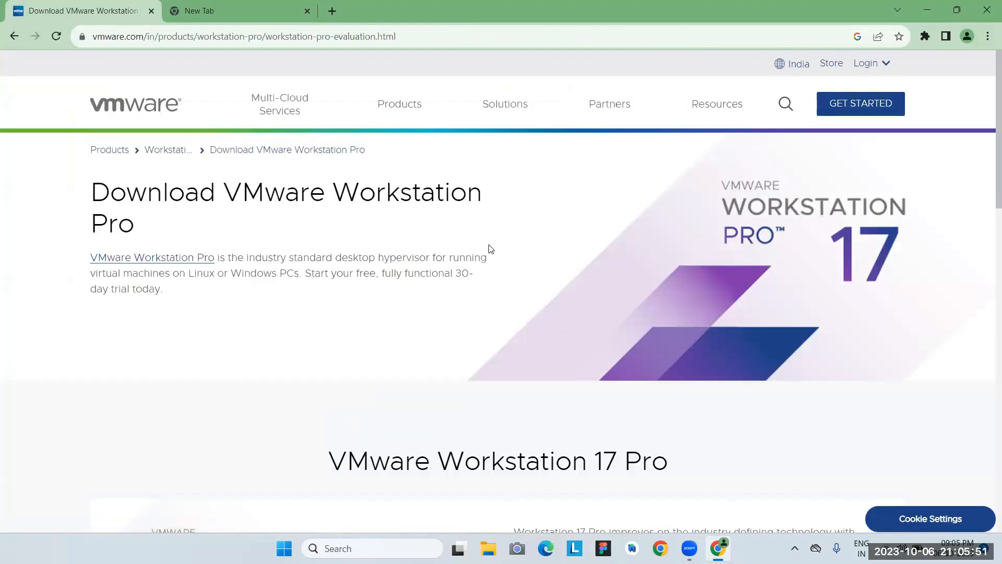
Start downloading the Workstation 17 Pro for Windows installer and check its progress.
{"action": "scroll", "coordinate": [490, 249], "scroll_direction": "down", "scroll_amount": 6}
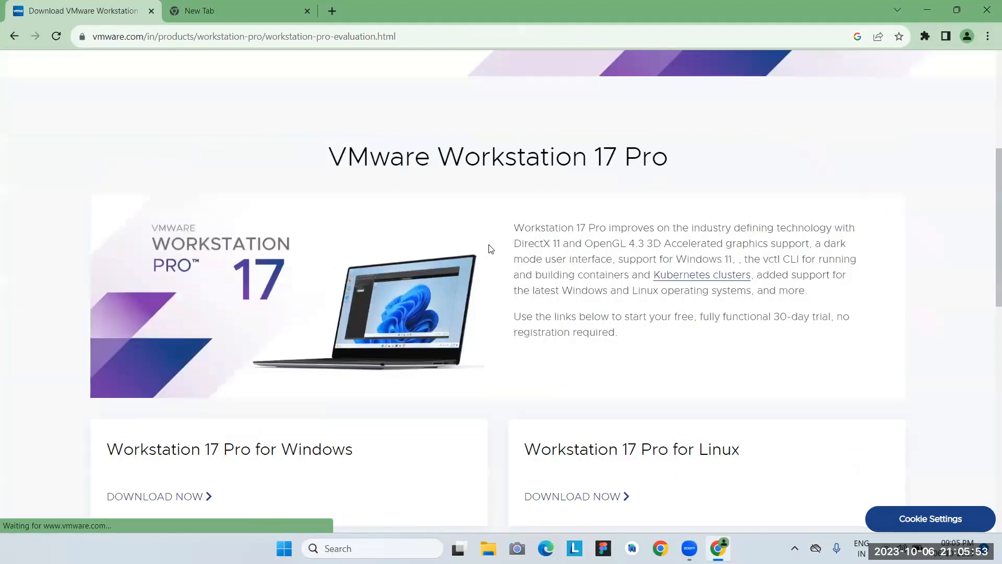
{"action": "scroll", "coordinate": [491, 249], "scroll_direction": "down", "scroll_amount": 2}
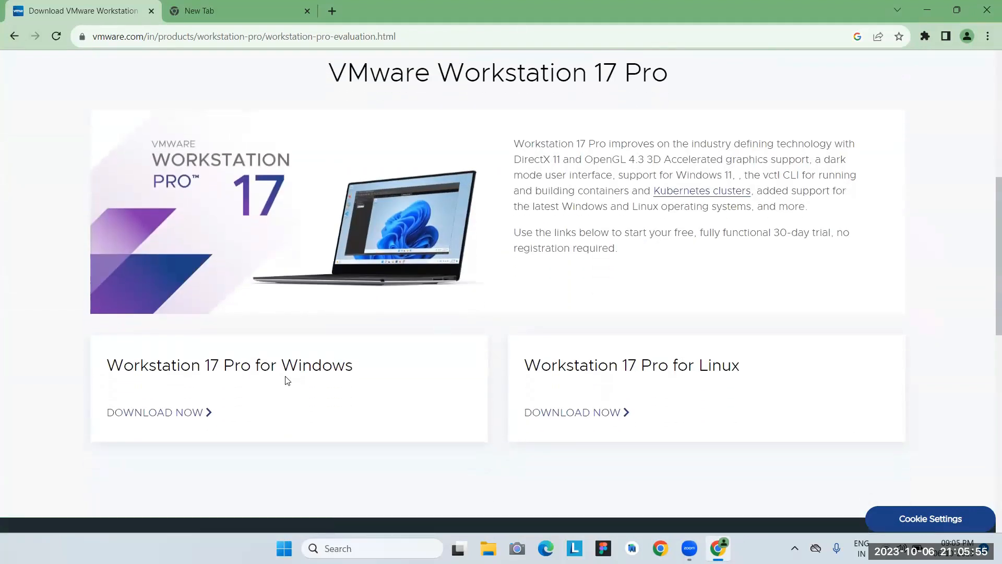
{"action": "left_click", "coordinate": [161, 413]}
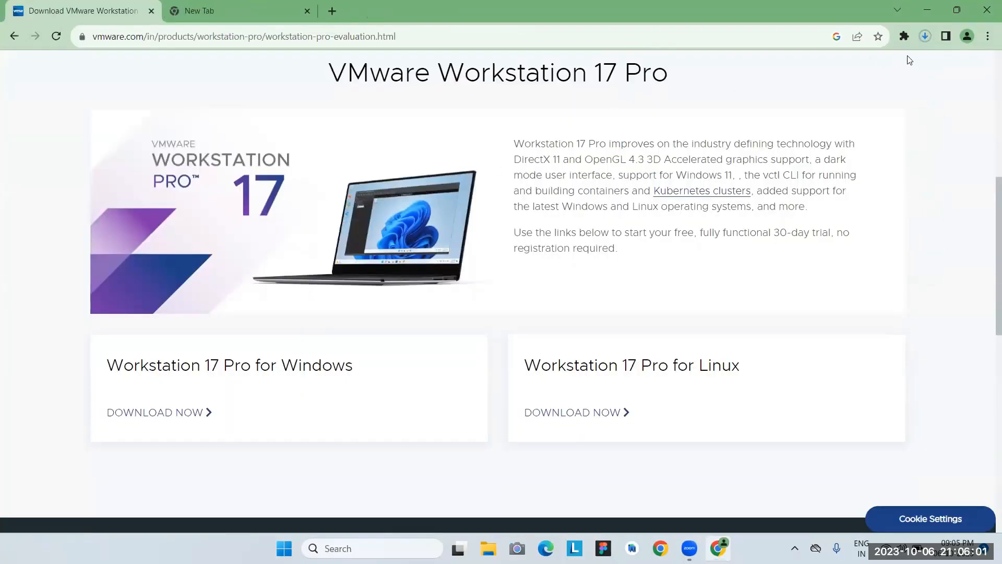
{"action": "left_click", "coordinate": [925, 36]}
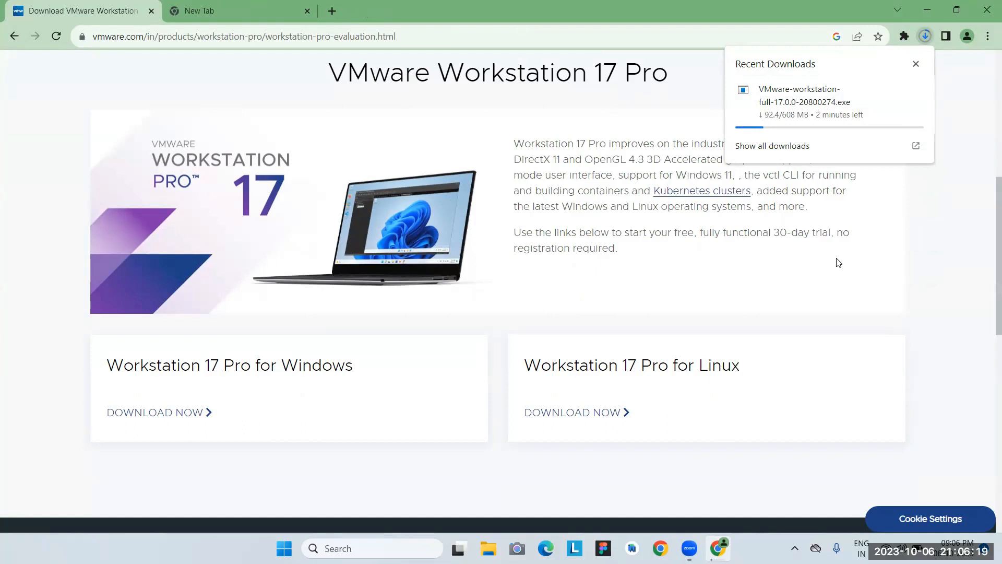
{"action": "left_click", "coordinate": [200, 6]}
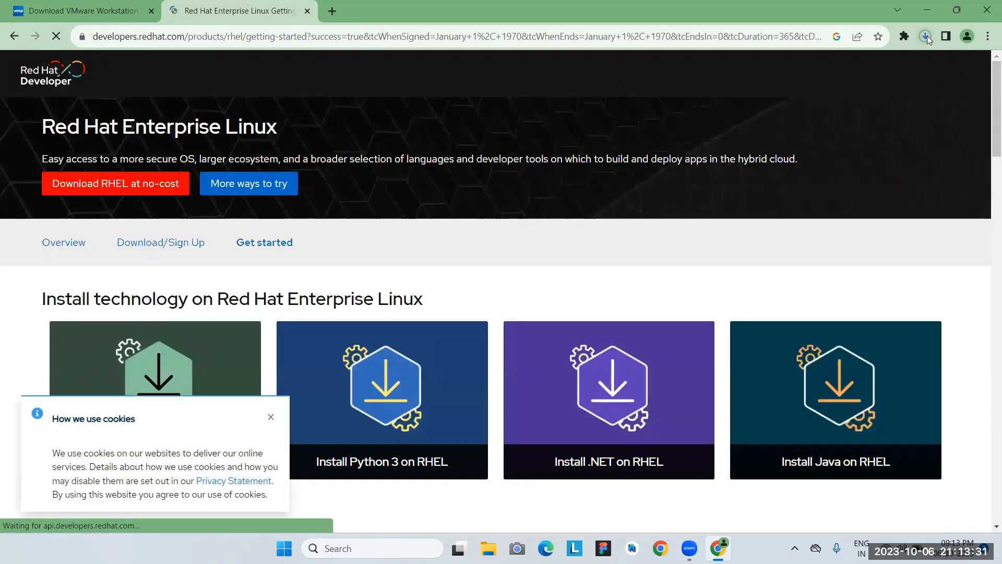
Reveal the downloaded VMware installer in its Downloads folder from Chrome's recent downloads.
{"action": "left_click", "coordinate": [927, 35]}
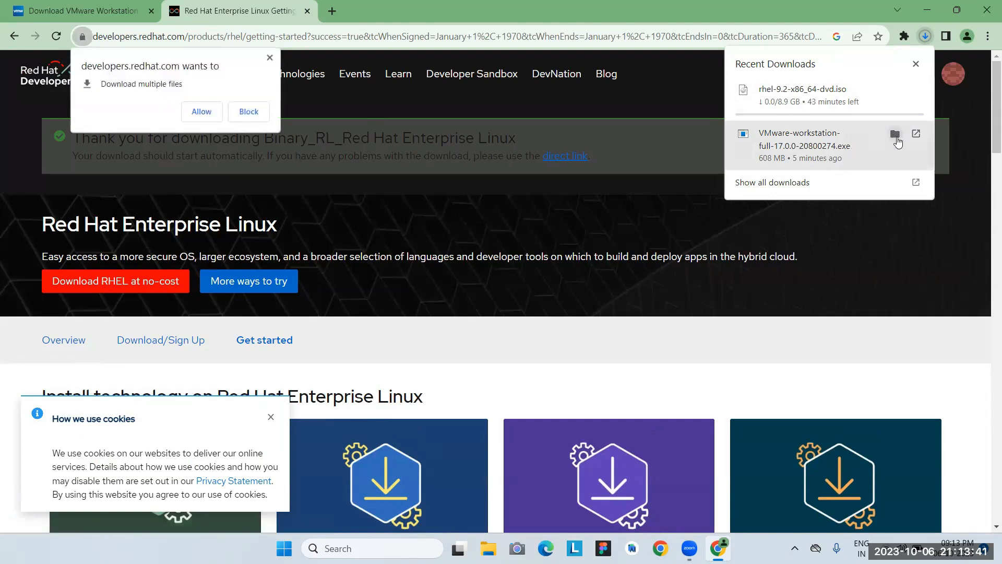
{"action": "left_click", "coordinate": [896, 135]}
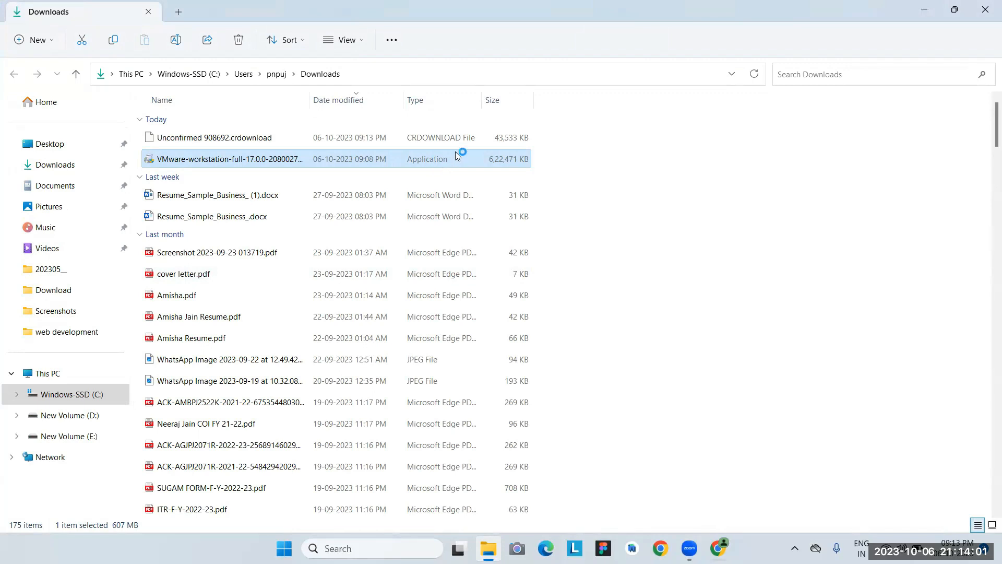
Minimize the Downloads folder window so the VMware setup wizard is in view.
{"action": "left_click", "coordinate": [924, 9]}
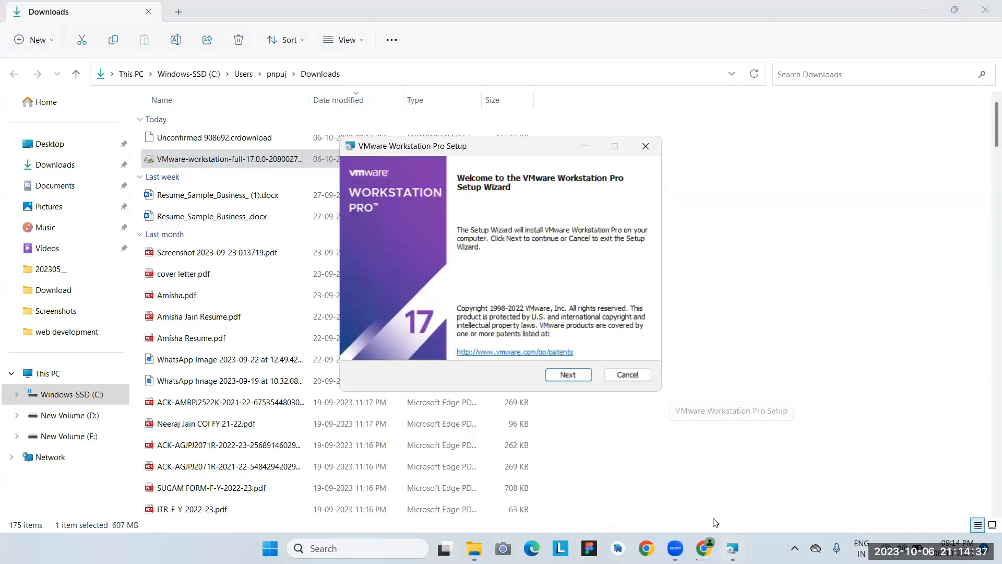
Advance to the license agreement, read through it and accept the terms.
{"action": "left_click", "coordinate": [580, 377]}
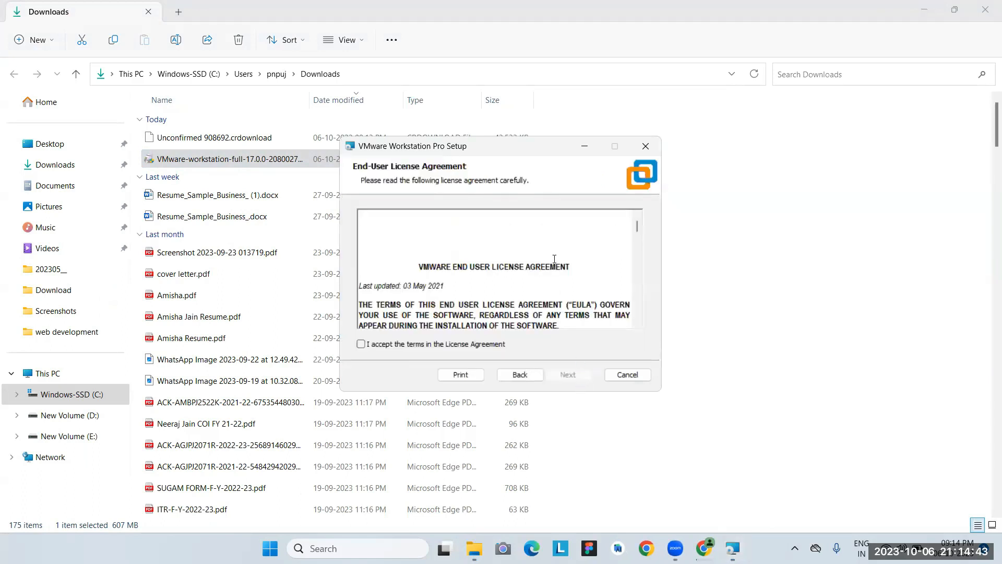
{"action": "scroll", "coordinate": [555, 259], "scroll_direction": "down", "scroll_amount": 15}
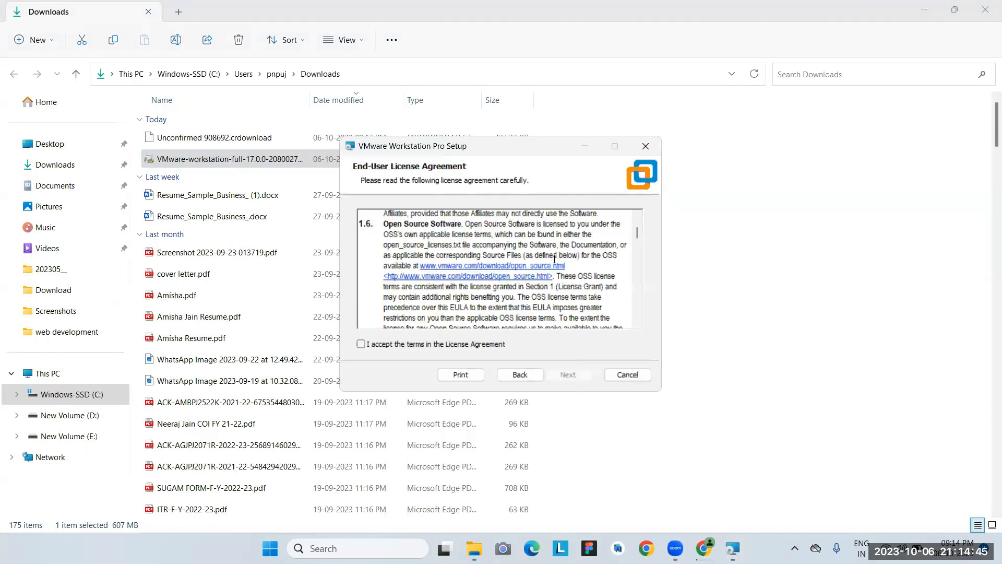
{"action": "scroll", "coordinate": [555, 259], "scroll_direction": "down", "scroll_amount": 5}
{"action": "scroll", "coordinate": [501, 271], "scroll_direction": "down", "scroll_amount": 10}
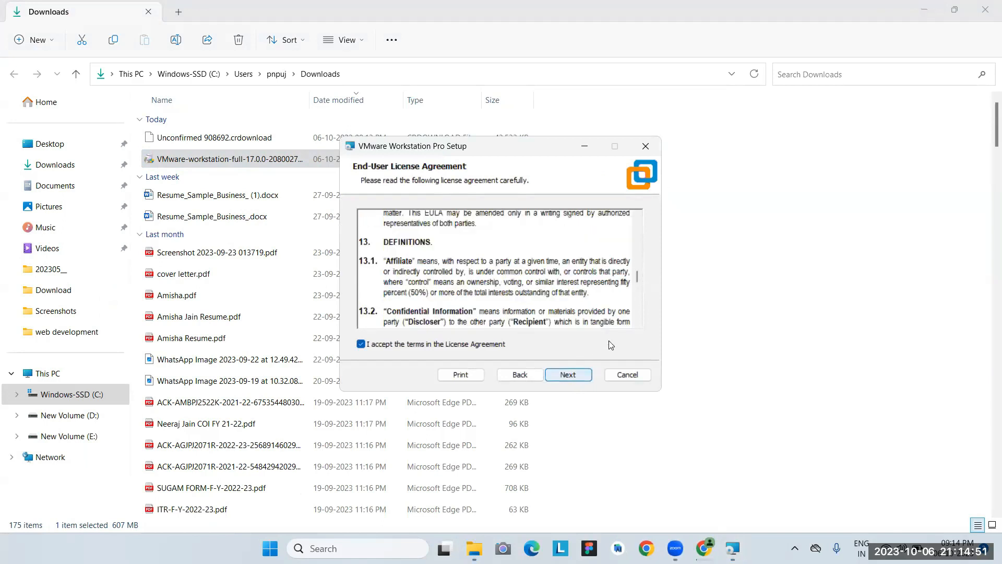
{"action": "left_click", "coordinate": [568, 374]}
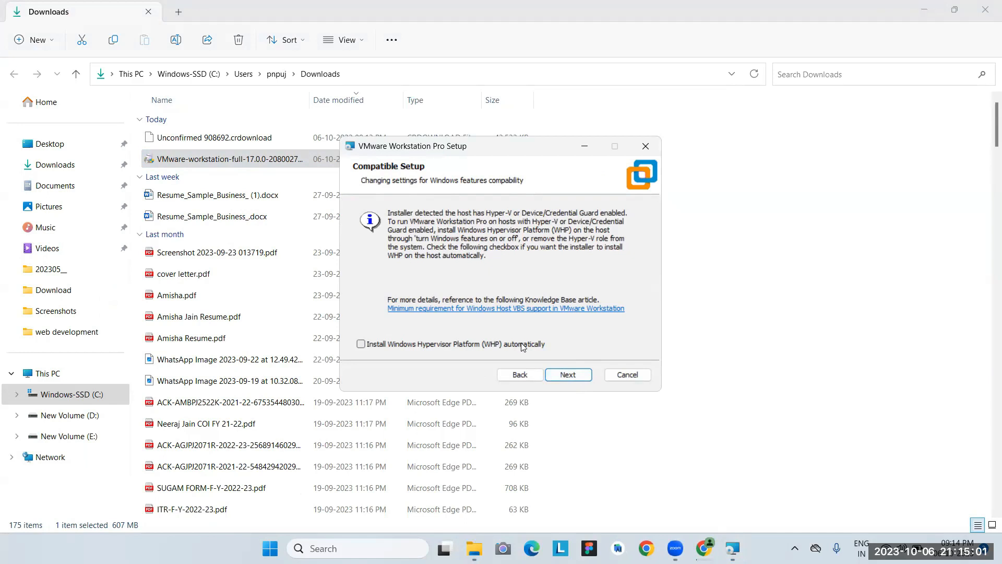
Skip the Windows Hypervisor Platform and keep default install location, user experience and shortcut settings.
{"action": "left_click", "coordinate": [565, 376]}
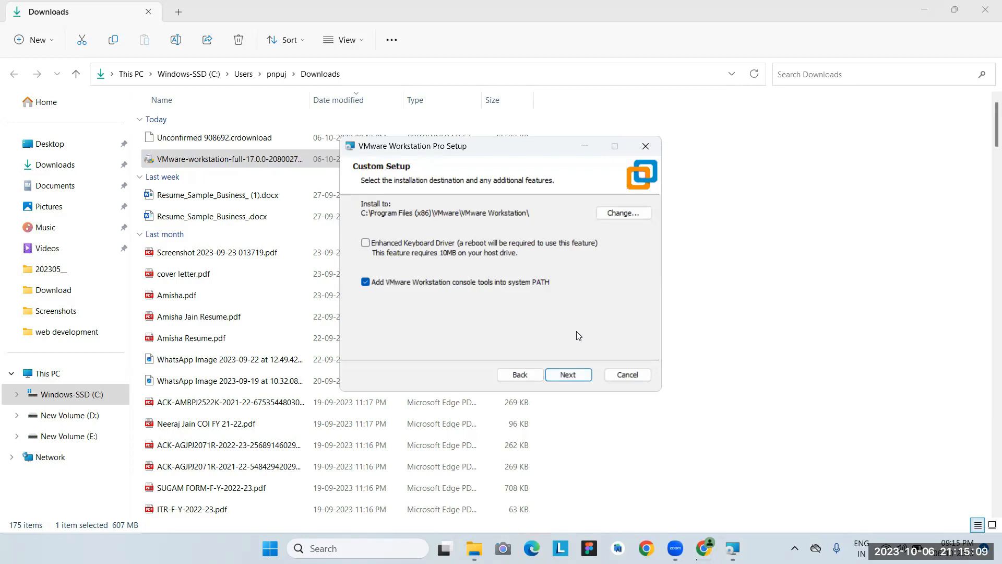
{"action": "left_click", "coordinate": [573, 375]}
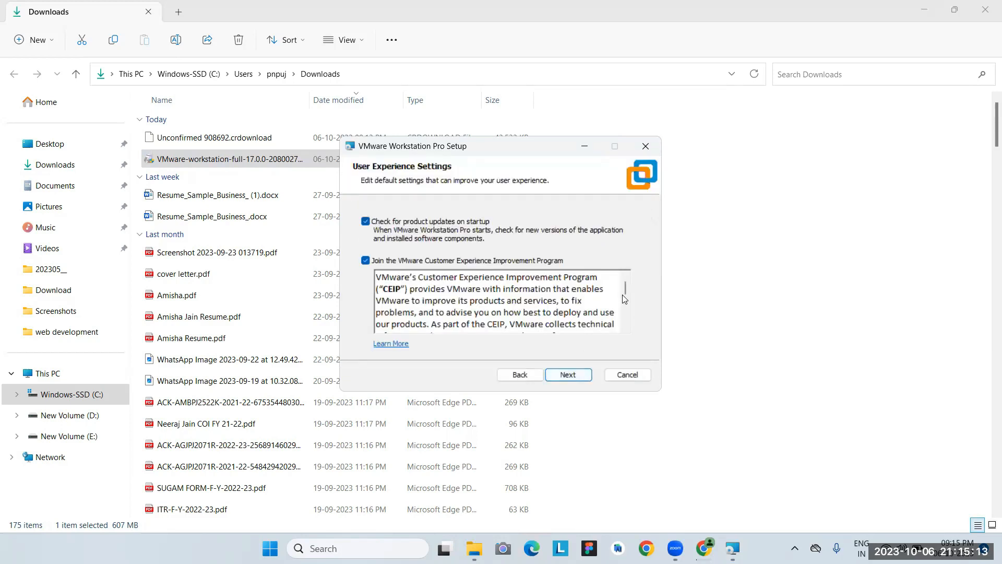
{"action": "left_click_drag", "start_coordinate": [625, 290], "coordinate": [628, 353]}
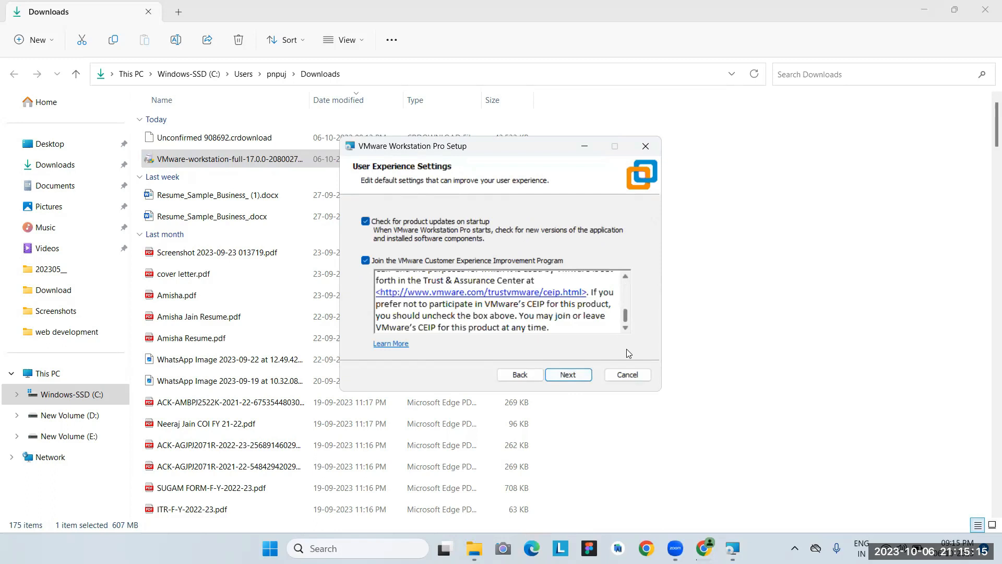
{"action": "left_click", "coordinate": [576, 377]}
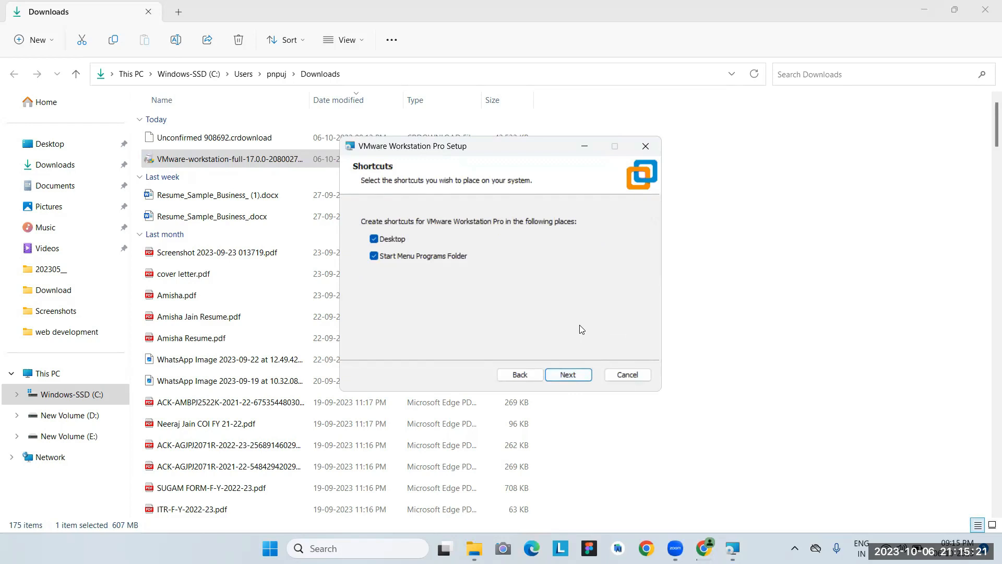
{"action": "left_click", "coordinate": [570, 382]}
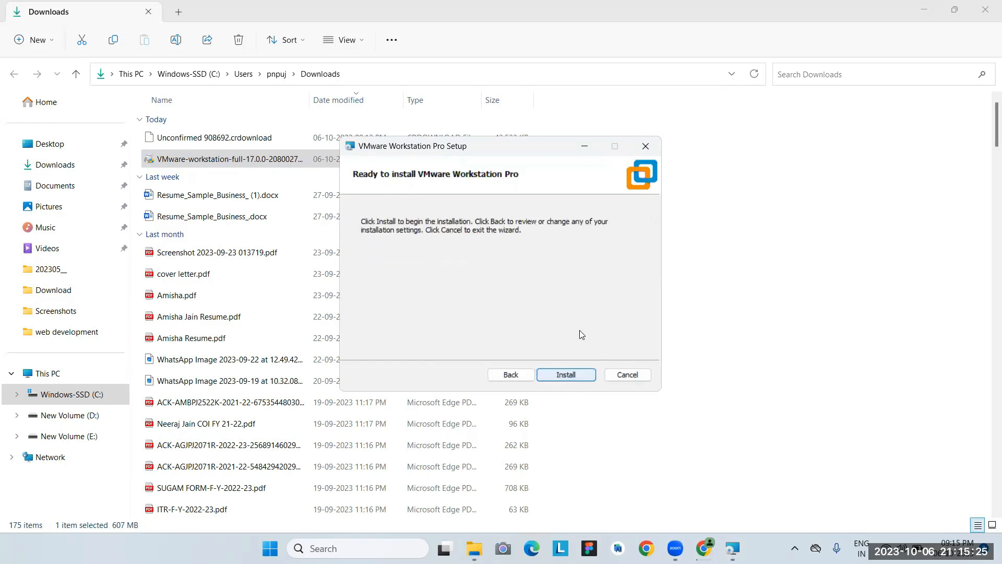
Install VMware Workstation Pro and proceed to license key entry once setup completes.
{"action": "left_click", "coordinate": [573, 374]}
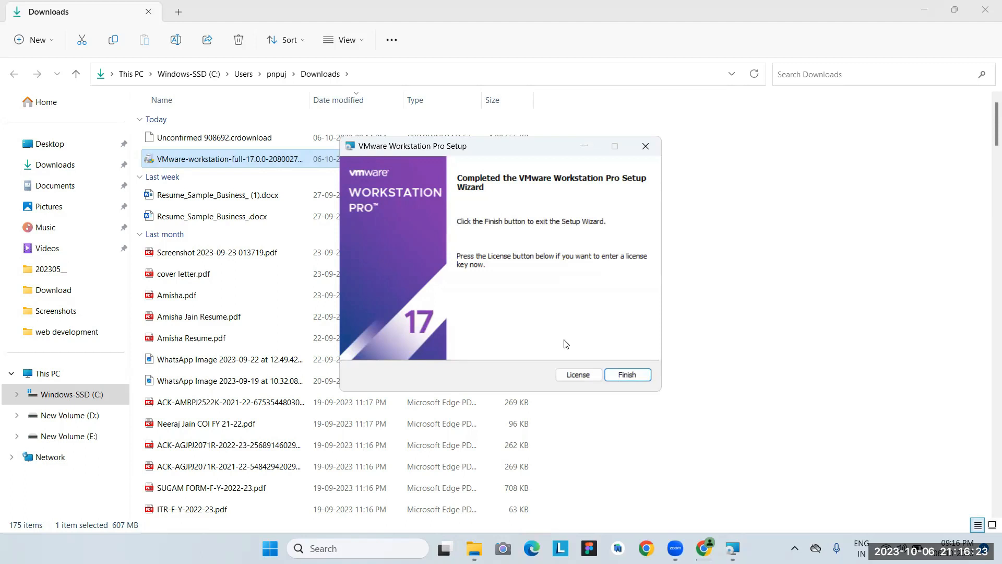
{"action": "left_click", "coordinate": [569, 376]}
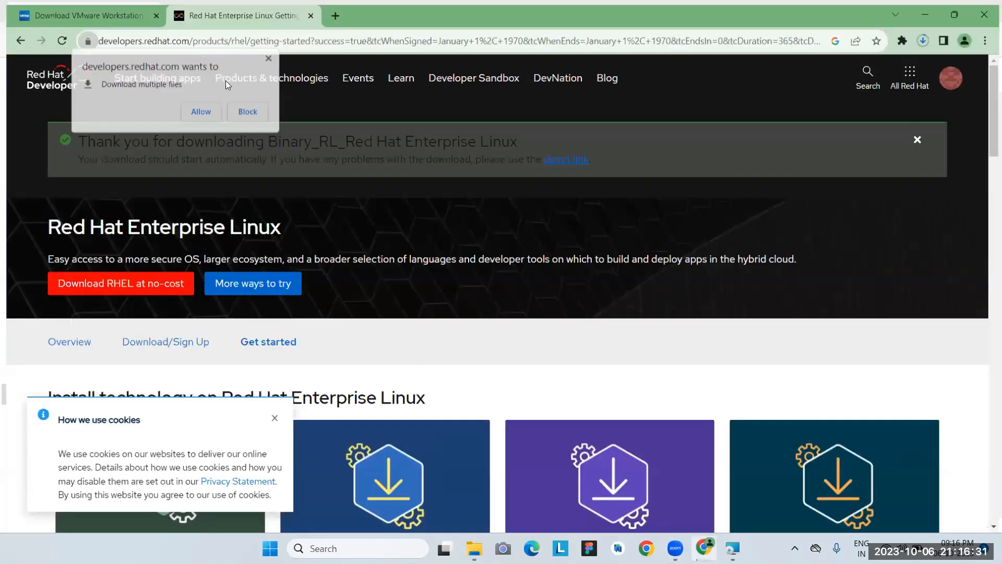
Allow multiple downloads, cancel the duplicate 'rhel-9.2-x86_64-dvd (1).iso', and close the stray window.
{"action": "left_click", "coordinate": [200, 110]}
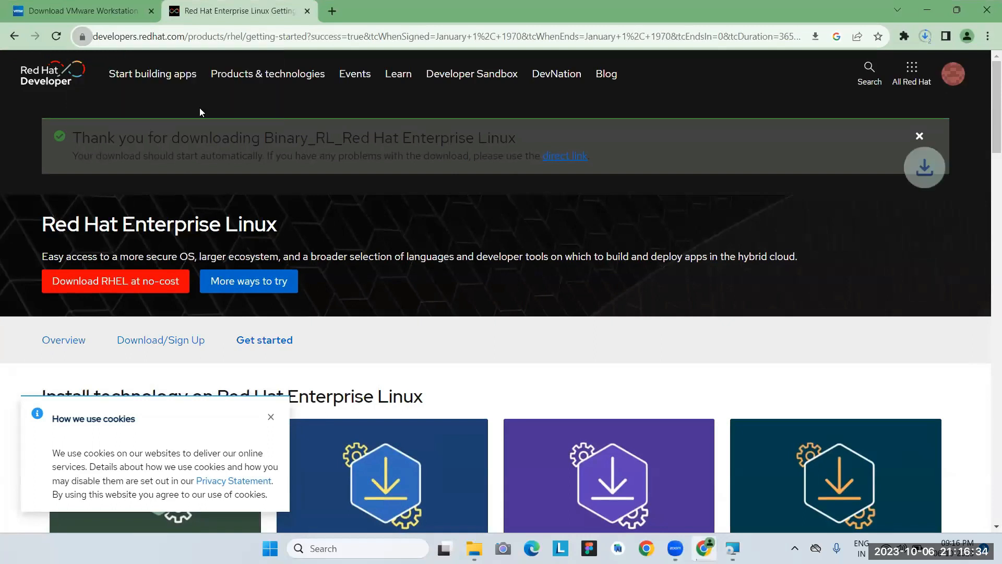
{"action": "left_click", "coordinate": [933, 38]}
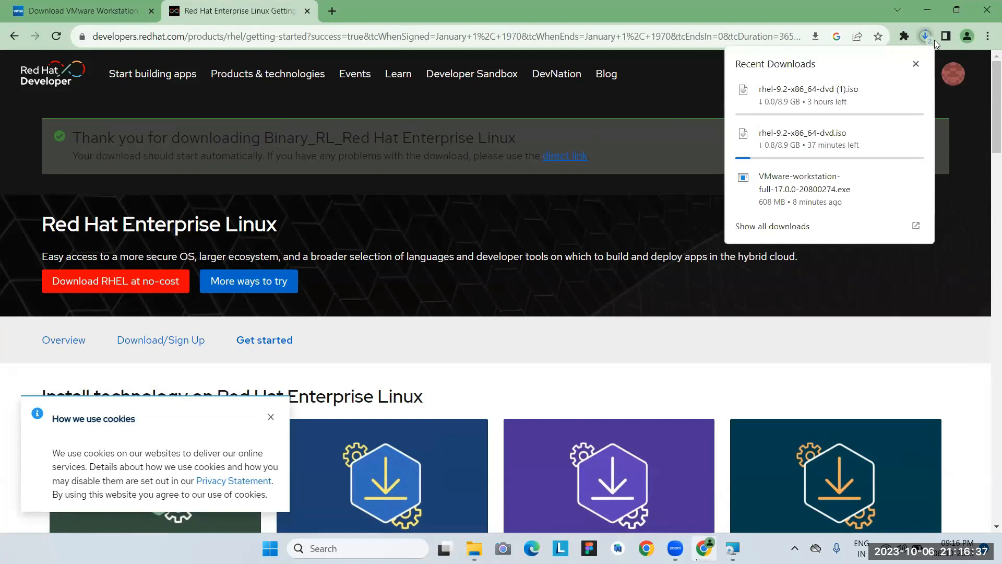
{"action": "left_click", "coordinate": [896, 91]}
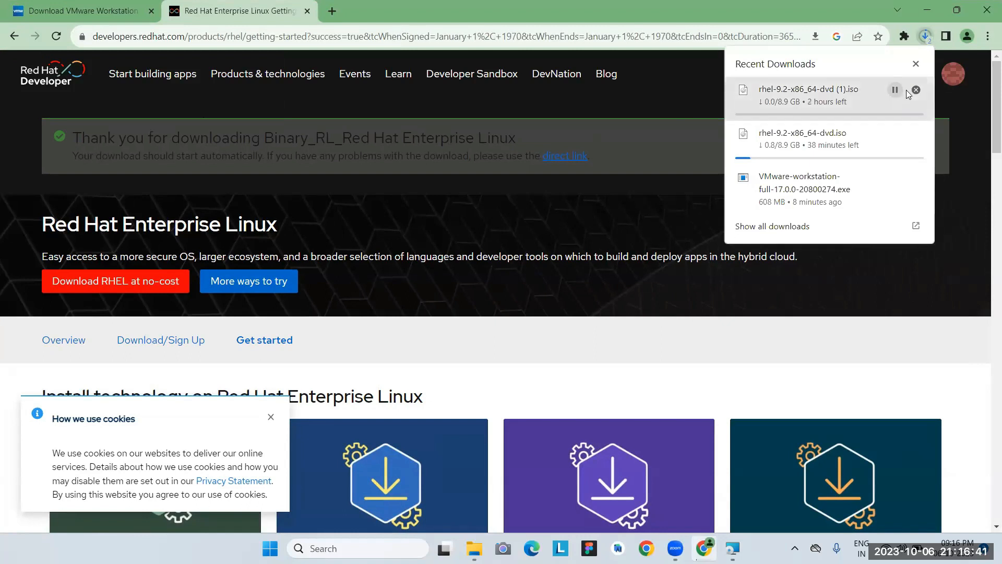
{"action": "left_click", "coordinate": [915, 90]}
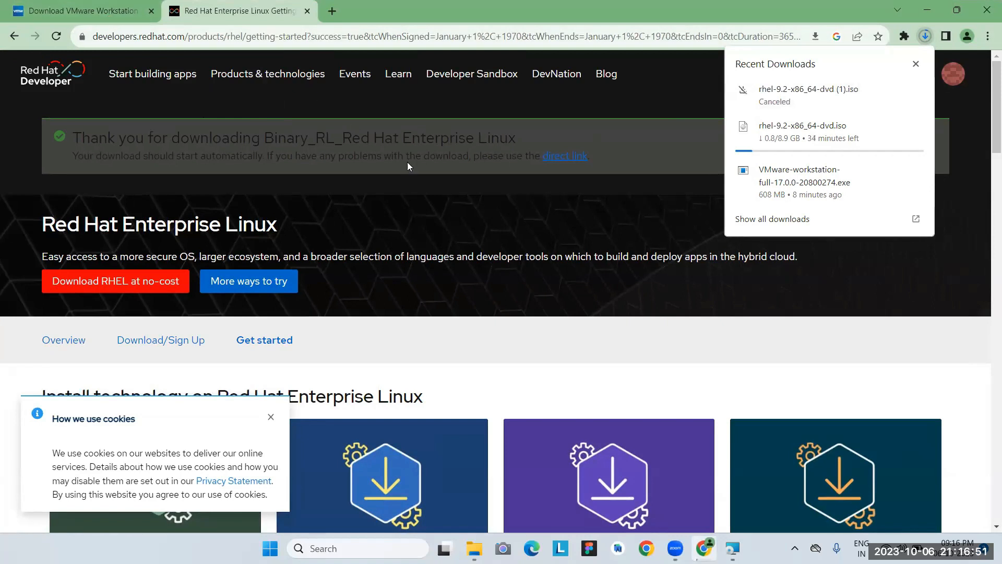
{"action": "key", "text": "ctrl+n"}
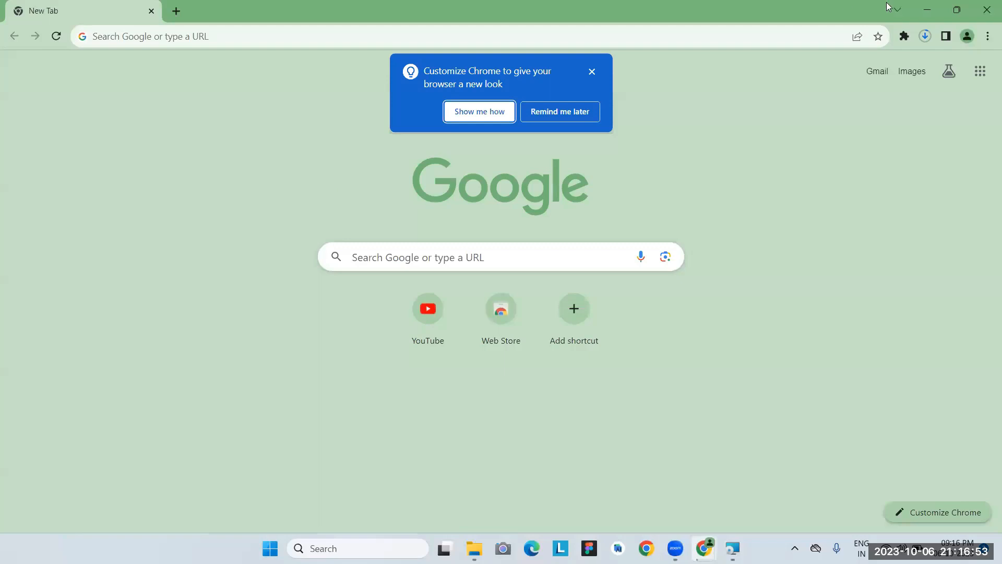
{"action": "left_click", "coordinate": [980, 15]}
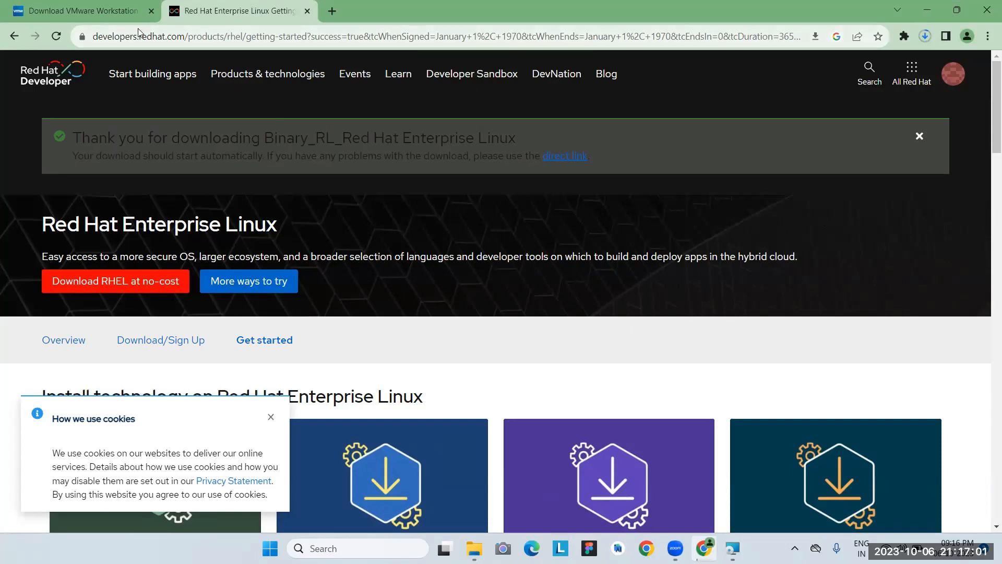
{"action": "left_click", "coordinate": [92, 10]}
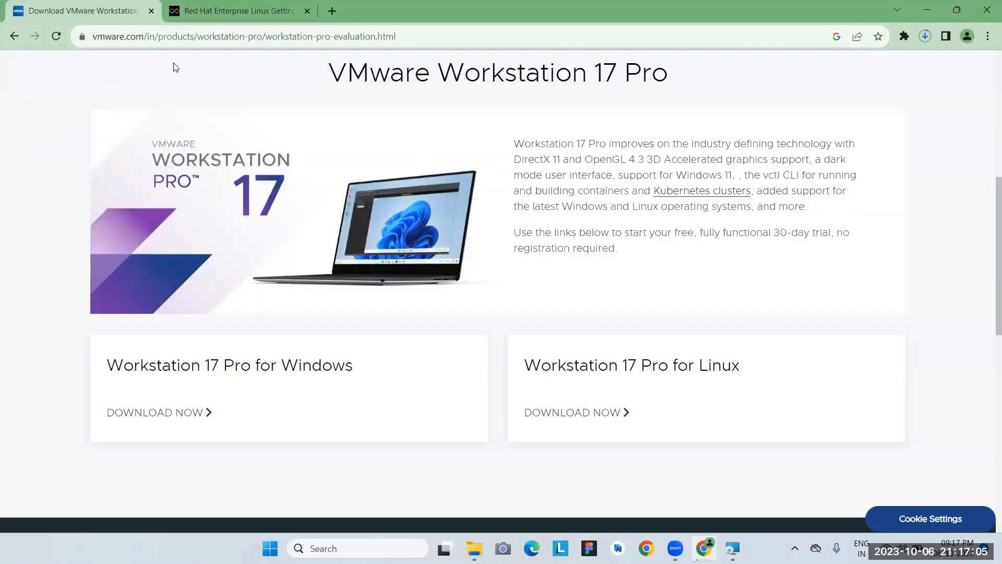
Search Google for 'vmware workstation pro 17 license key' from the address bar.
{"action": "left_click", "coordinate": [174, 38]}
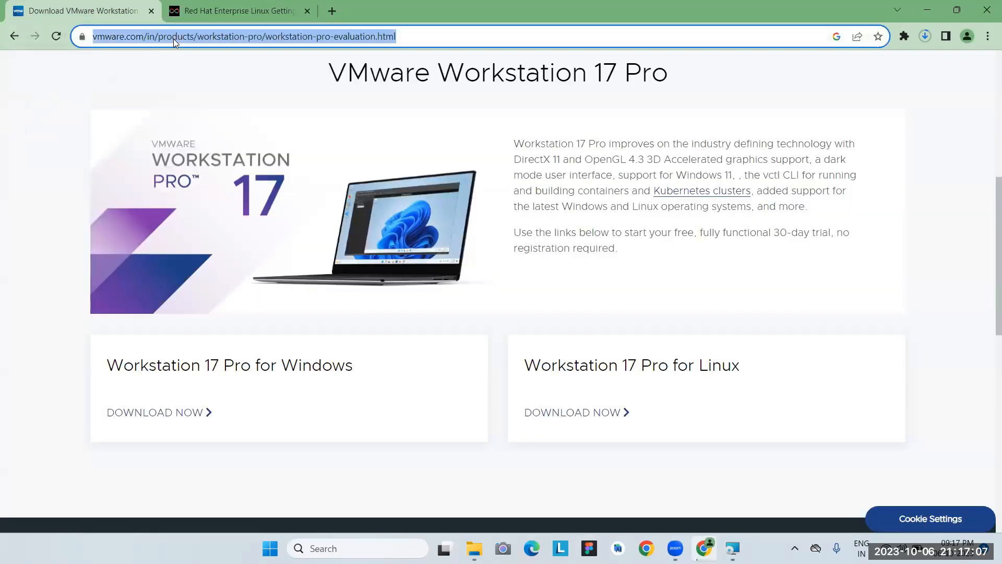
{"action": "type", "text": "vmware "}
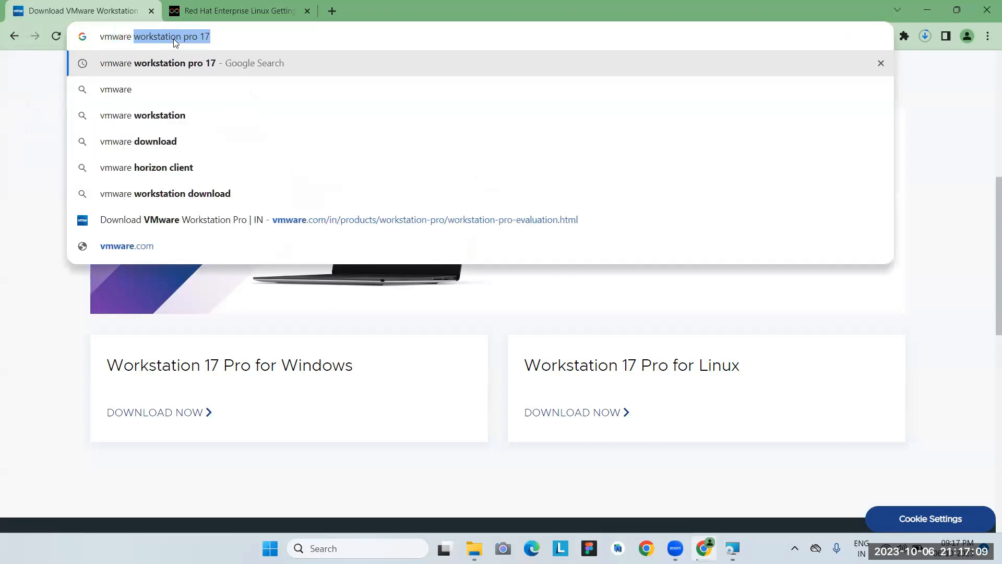
{"action": "type", "text": "pro"}
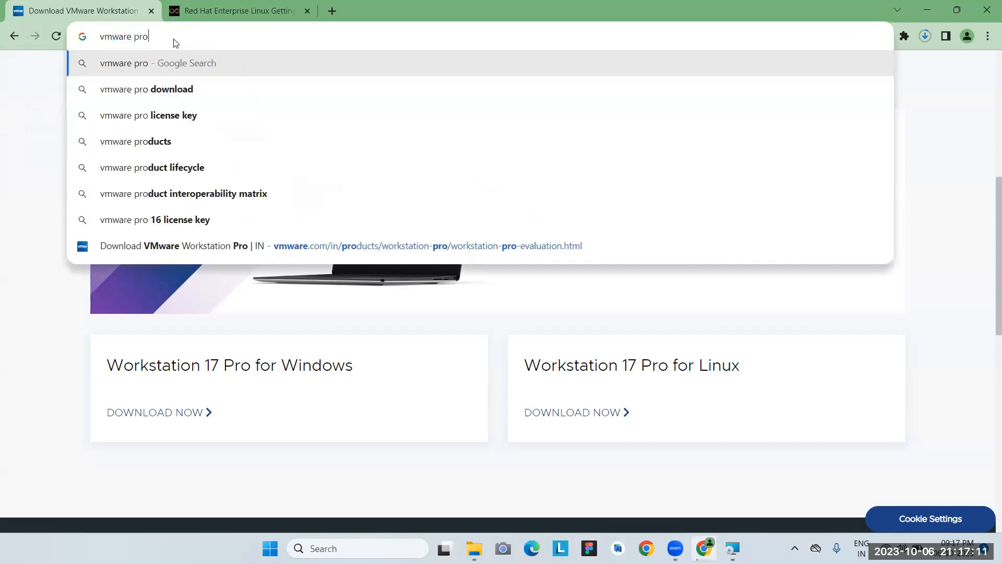
{"action": "type", "text": " stat"}
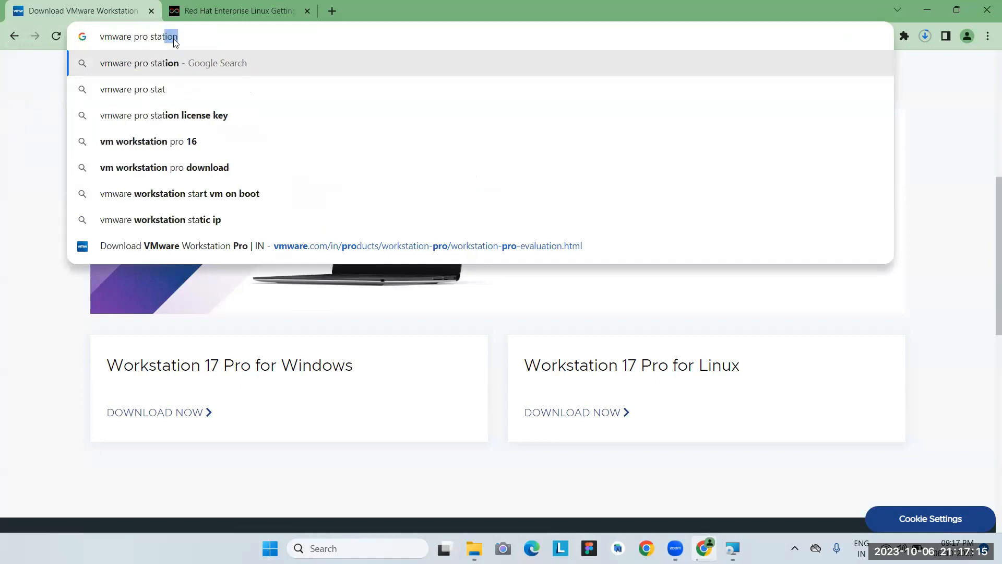
{"action": "type", "text": "ion"}
{"action": "key", "text": "Down"}
{"action": "key", "text": "Down"}
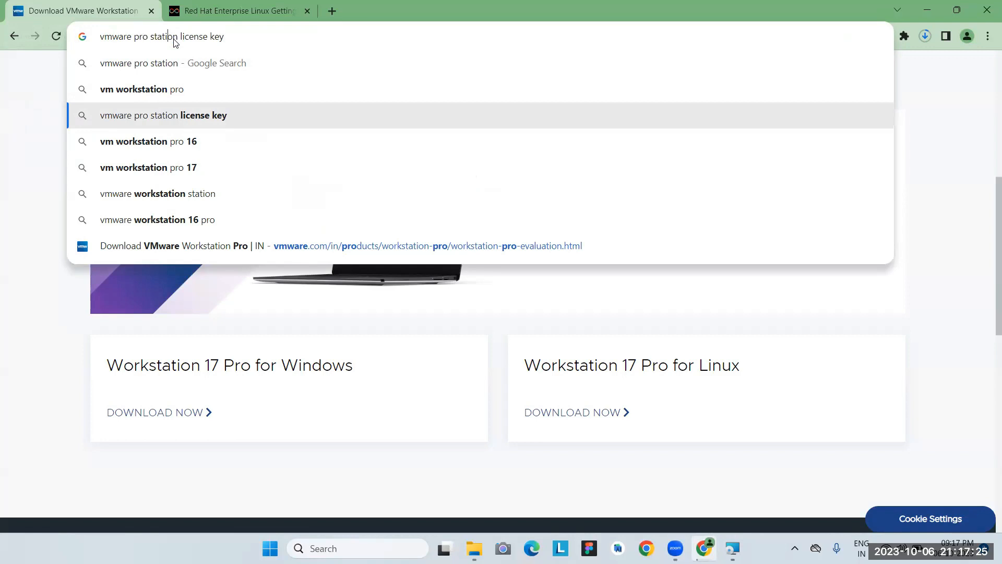
{"action": "key", "text": "BackSpace"}
{"action": "key", "text": "BackSpace"}
{"action": "key", "text": "BackSpace"}
{"action": "key", "text": "BackSpace"}
{"action": "key", "text": "BackSpace"}
{"action": "key", "text": "BackSpace"}
{"action": "key", "text": "BackSpace"}
{"action": "key", "text": "BackSpace"}
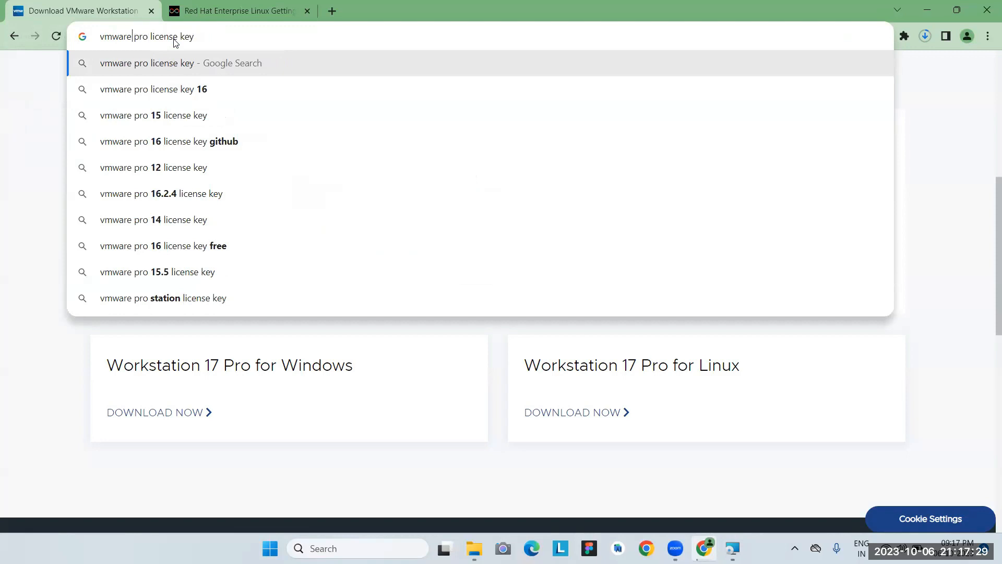
{"action": "type", "text": "worksta"}
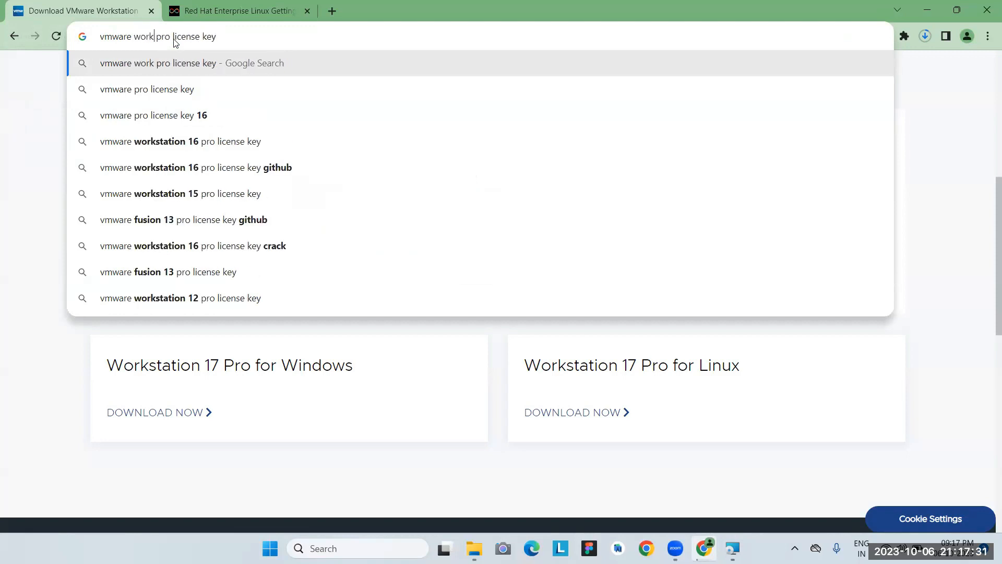
{"action": "type", "text": "tion pro "}
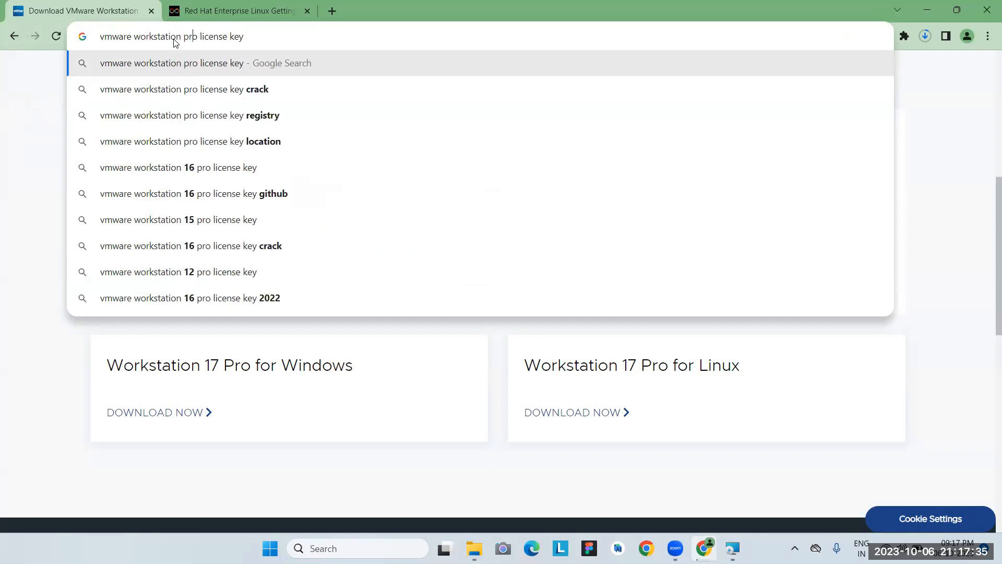
{"action": "type", "text": "17"}
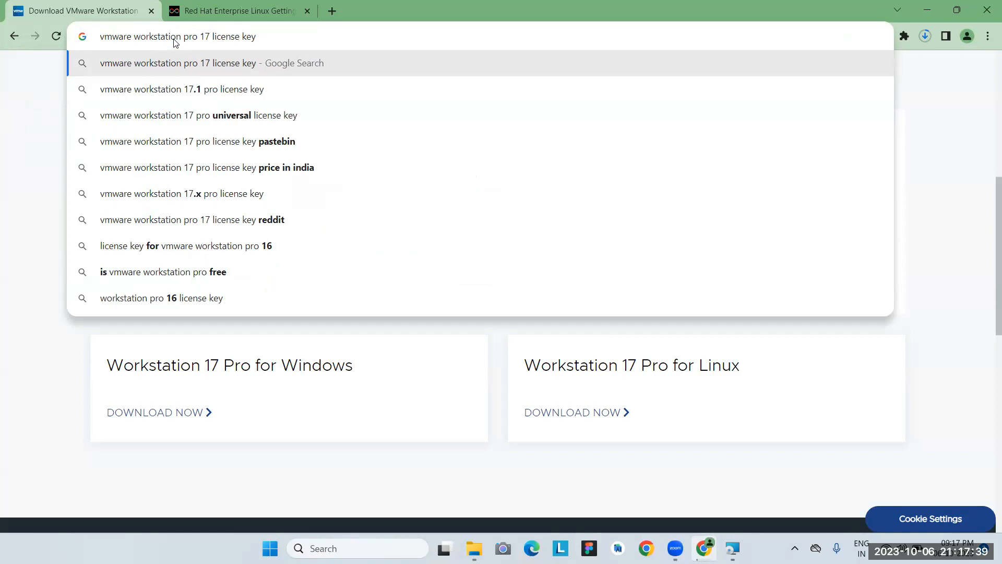
{"action": "key", "text": "Return"}
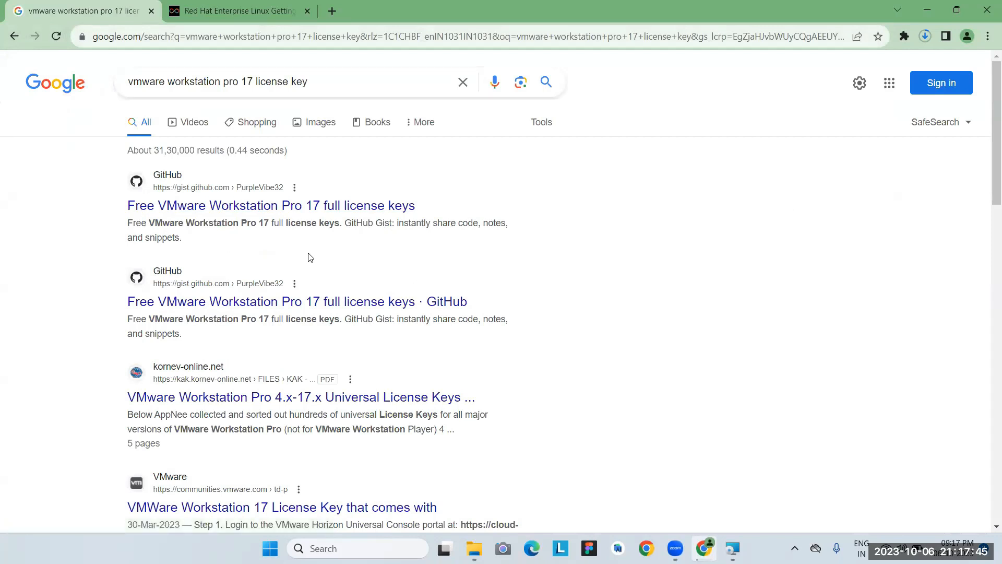
Open the GitHub gist of Workstation Pro 17 keys and select the working key on line 13.
{"action": "left_click", "coordinate": [340, 204]}
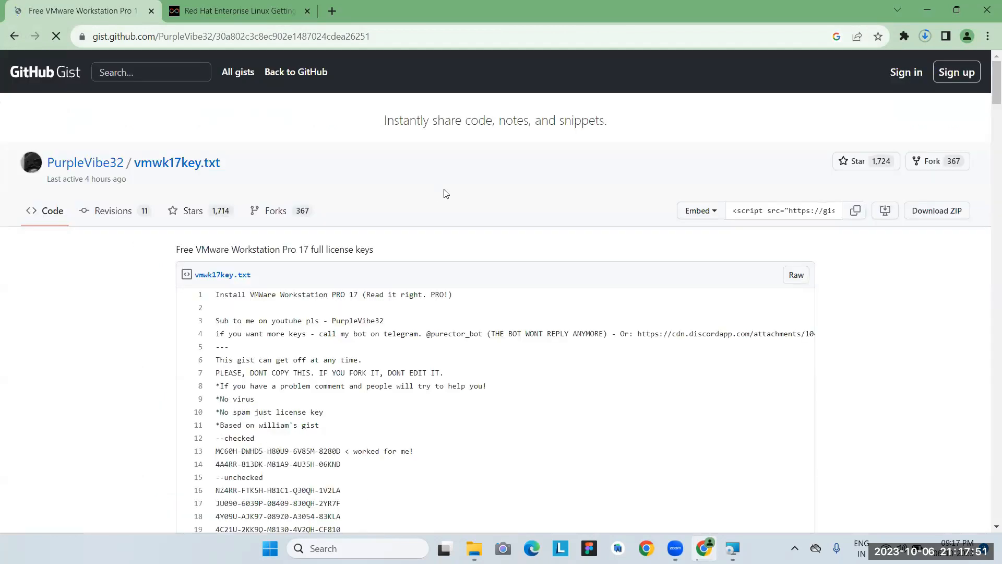
{"action": "scroll", "coordinate": [446, 193], "scroll_direction": "down", "scroll_amount": 3}
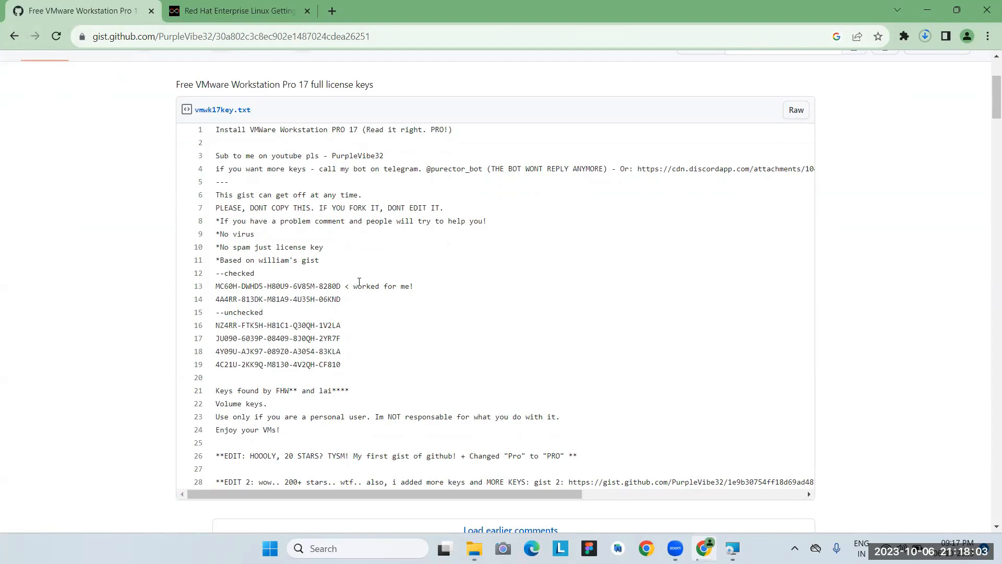
{"action": "left_click_drag", "start_coordinate": [341, 285], "coordinate": [217, 290]}
{"action": "key", "text": "ctrl+c"}
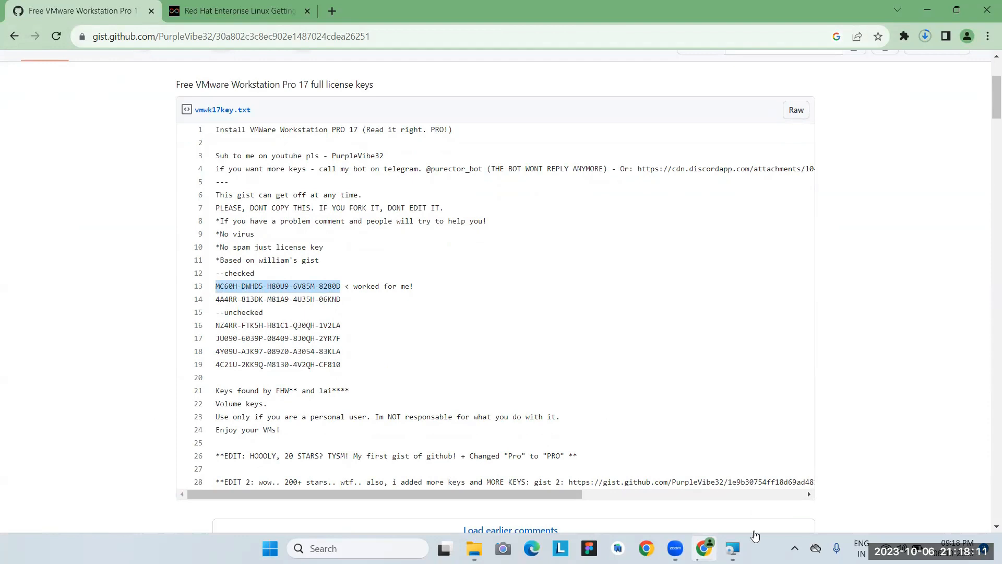
Paste the copied license key into the installer, submit it and finish the setup wizard.
{"action": "left_click", "coordinate": [733, 548]}
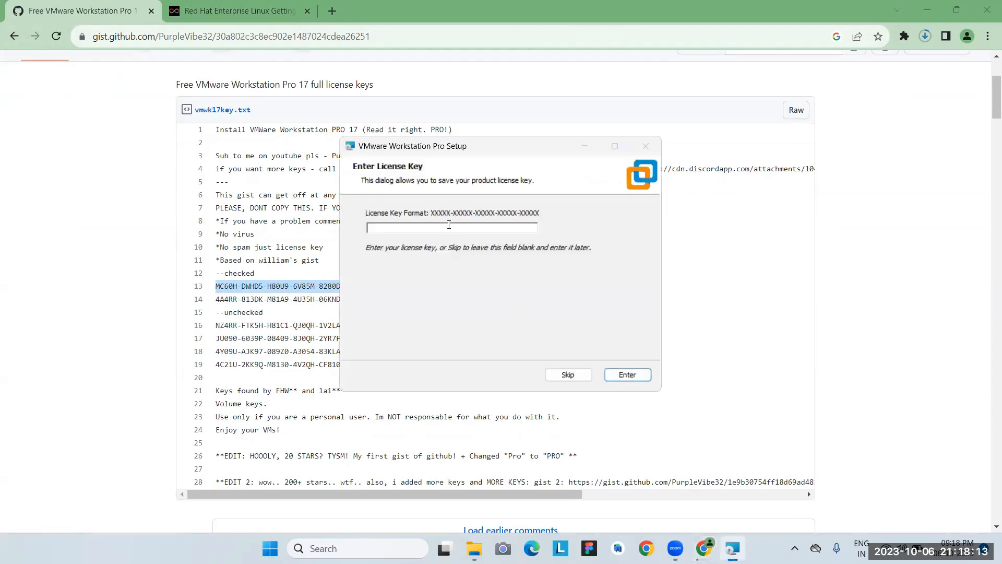
{"action": "left_click", "coordinate": [449, 224]}
{"action": "key", "text": "ctrl+v"}
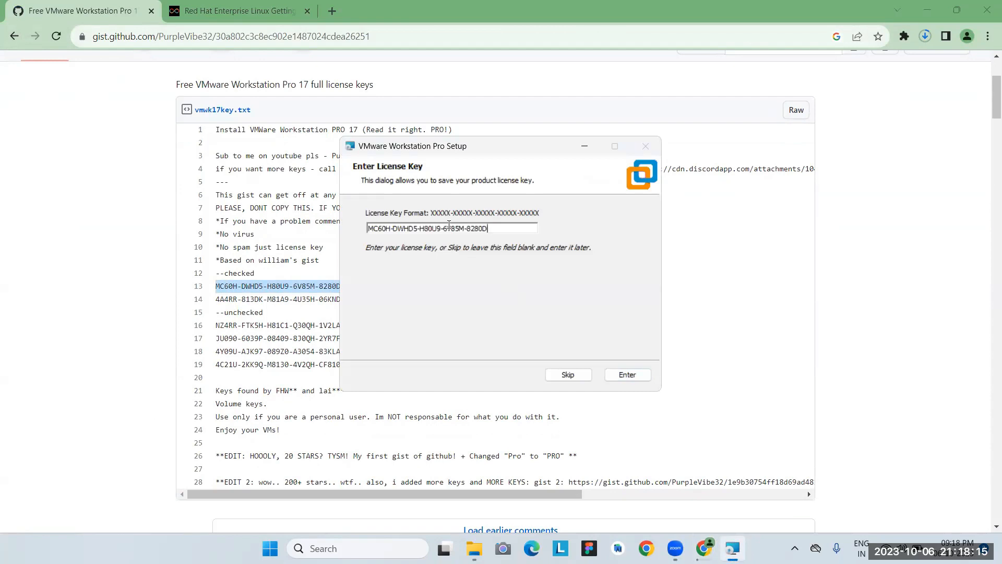
{"action": "left_click", "coordinate": [628, 375]}
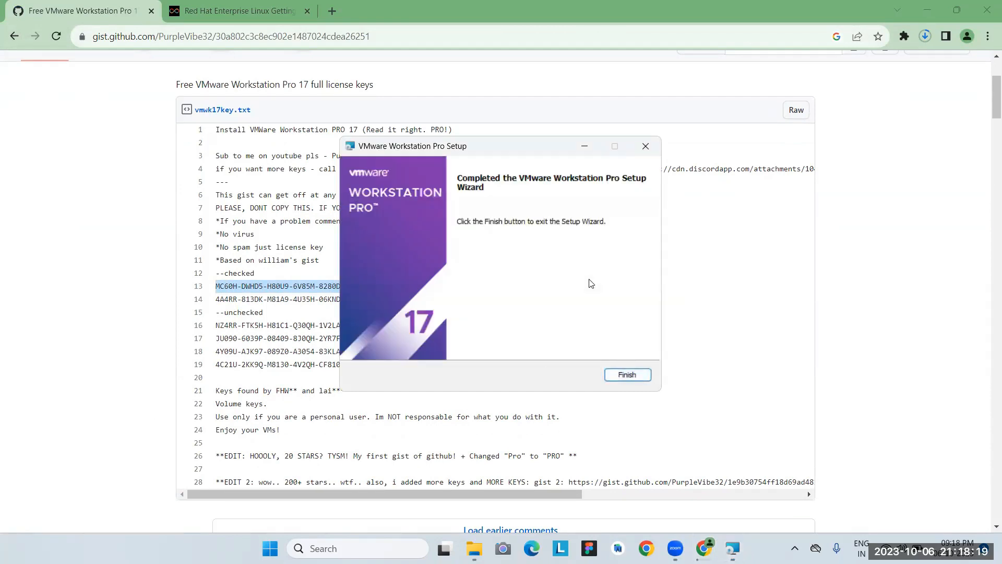
{"action": "left_click", "coordinate": [618, 375]}
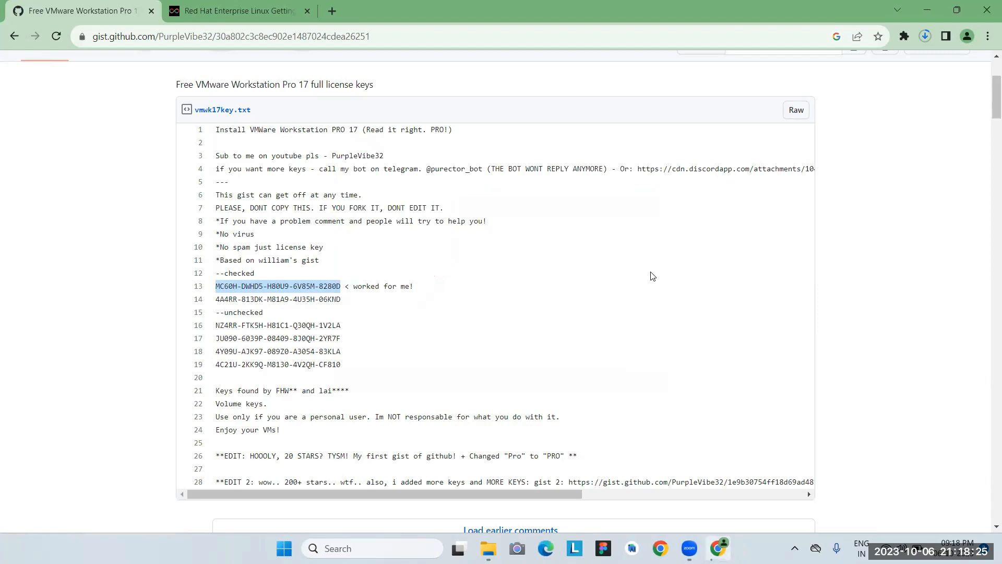
Minimize and restore Chrome, then view its list of recent downloads.
{"action": "left_click", "coordinate": [922, 3]}
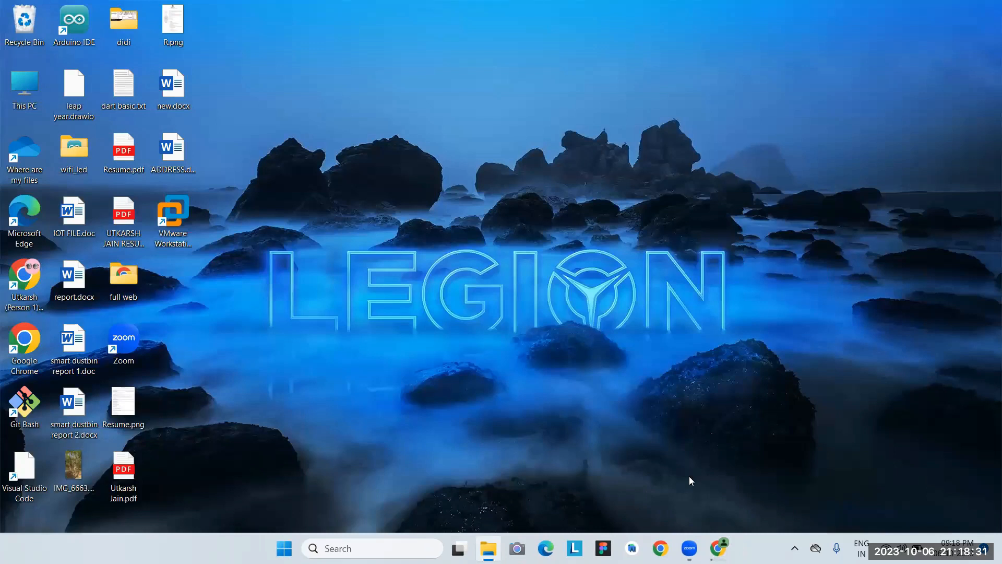
{"action": "left_click", "coordinate": [713, 547]}
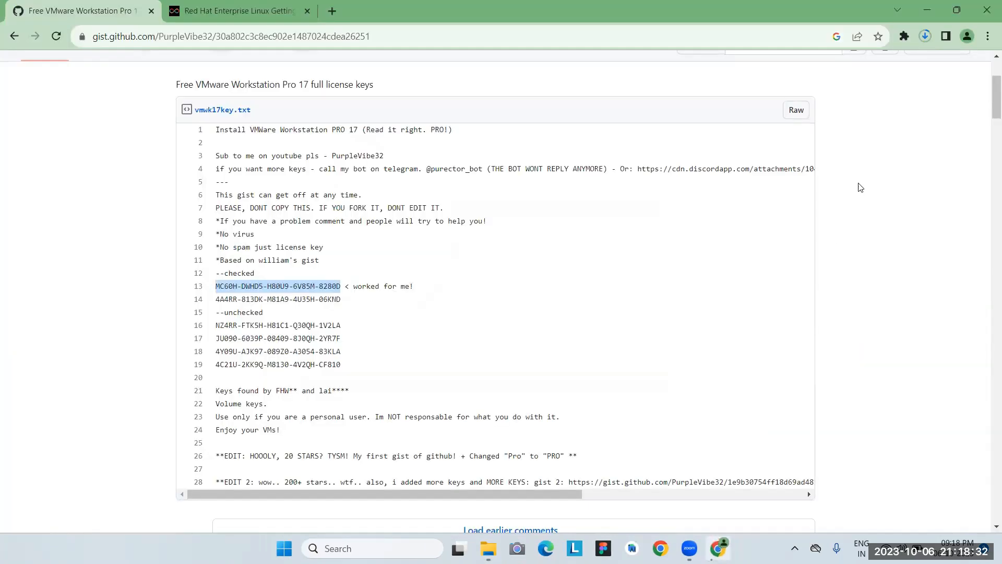
{"action": "left_click", "coordinate": [930, 35]}
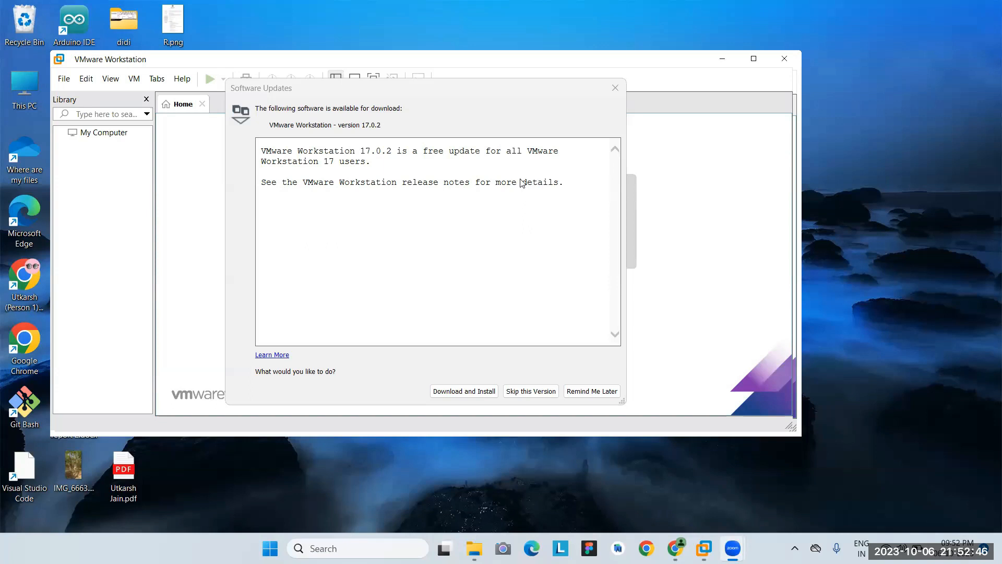
Postpone the software update and choose to install the operating system later.
{"action": "left_click", "coordinate": [588, 391]}
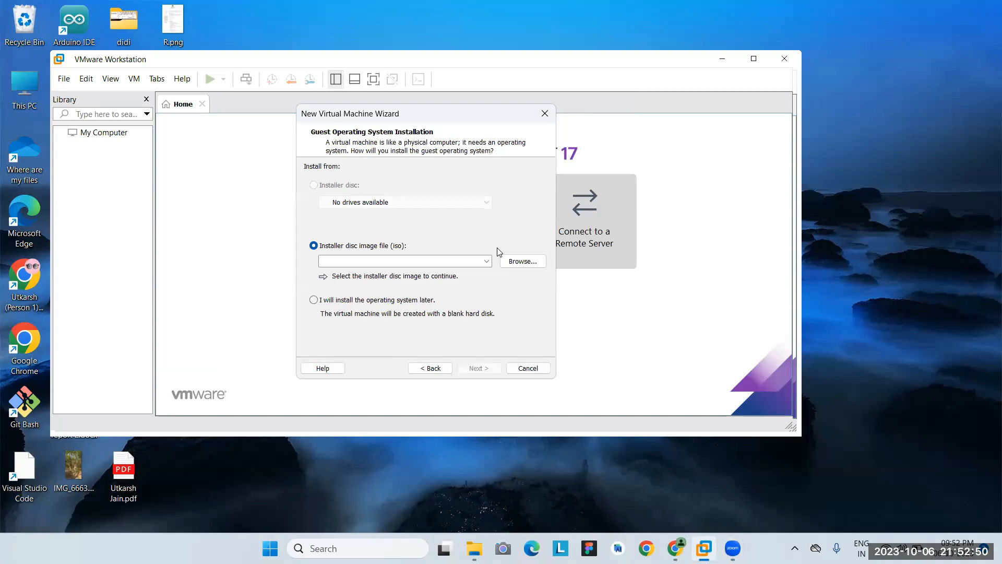
{"action": "left_click", "coordinate": [511, 266]}
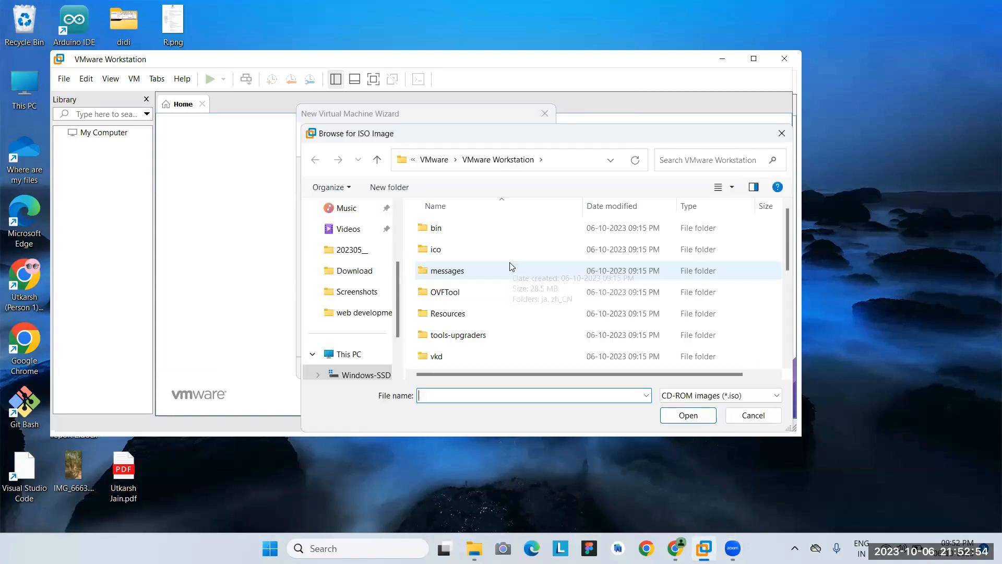
{"action": "left_click", "coordinate": [781, 130]}
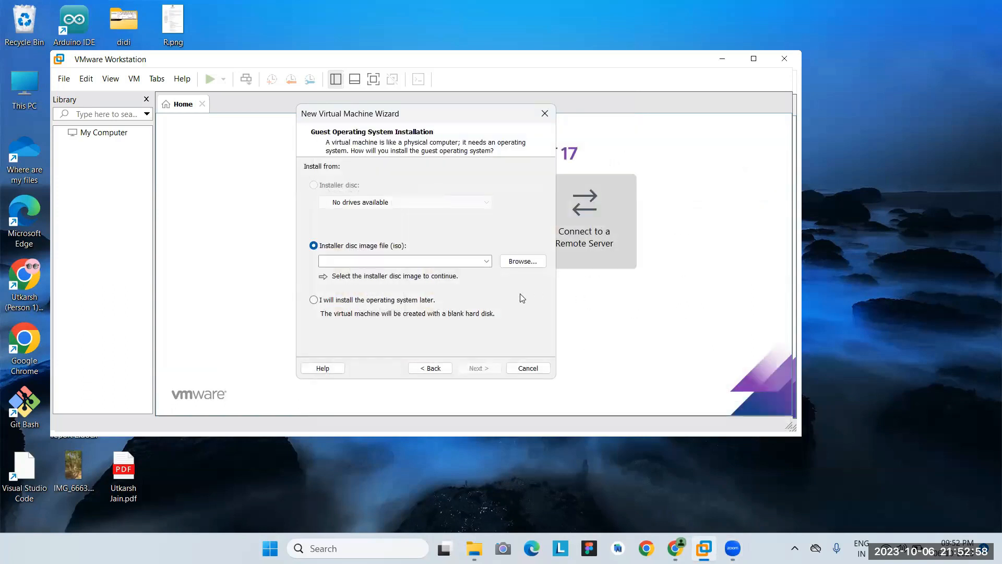
{"action": "left_click", "coordinate": [319, 305]}
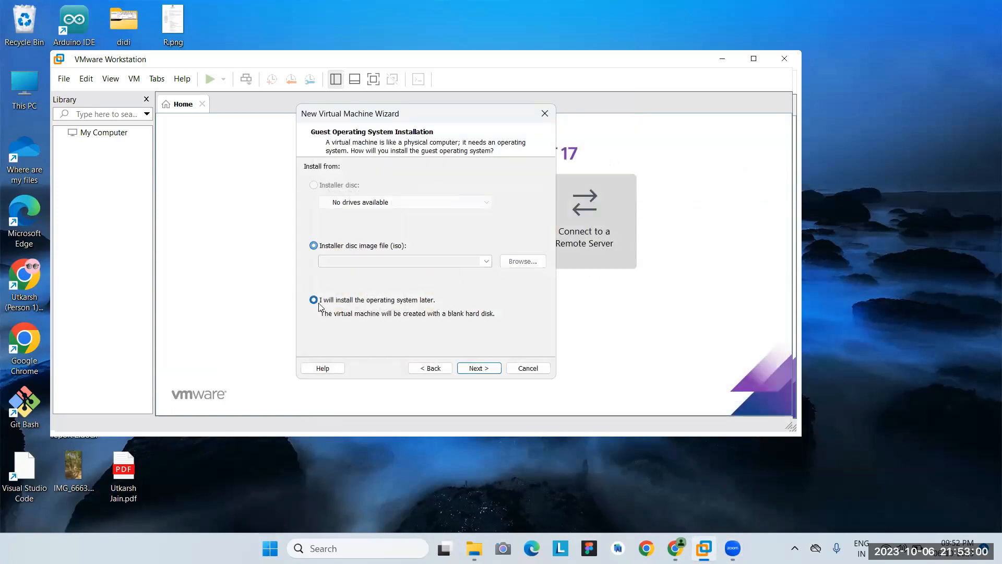
{"action": "left_click", "coordinate": [476, 369]}
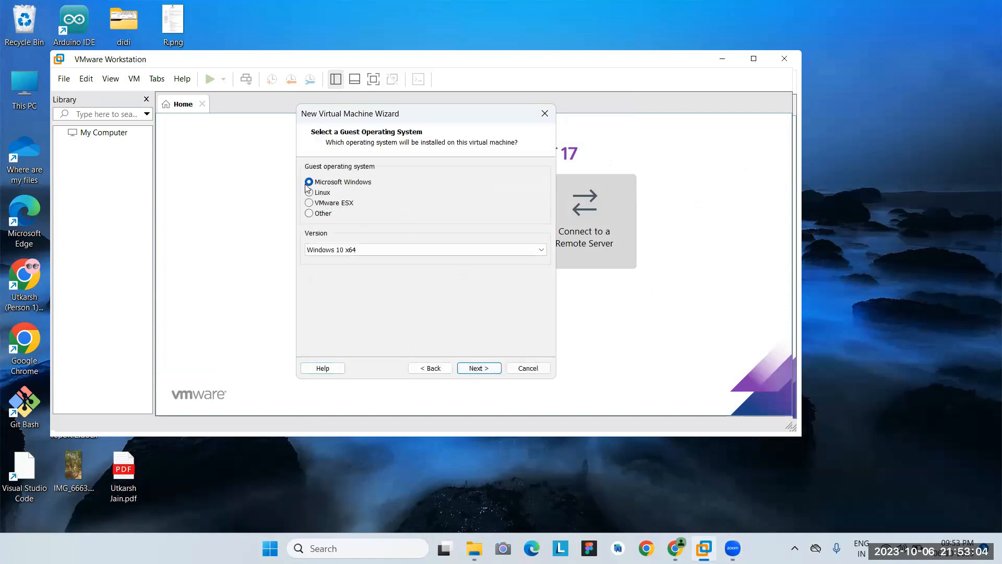
Set the guest OS to Linux, Red Hat Enterprise Linux 9 64-bit, and continue.
{"action": "left_click", "coordinate": [310, 192]}
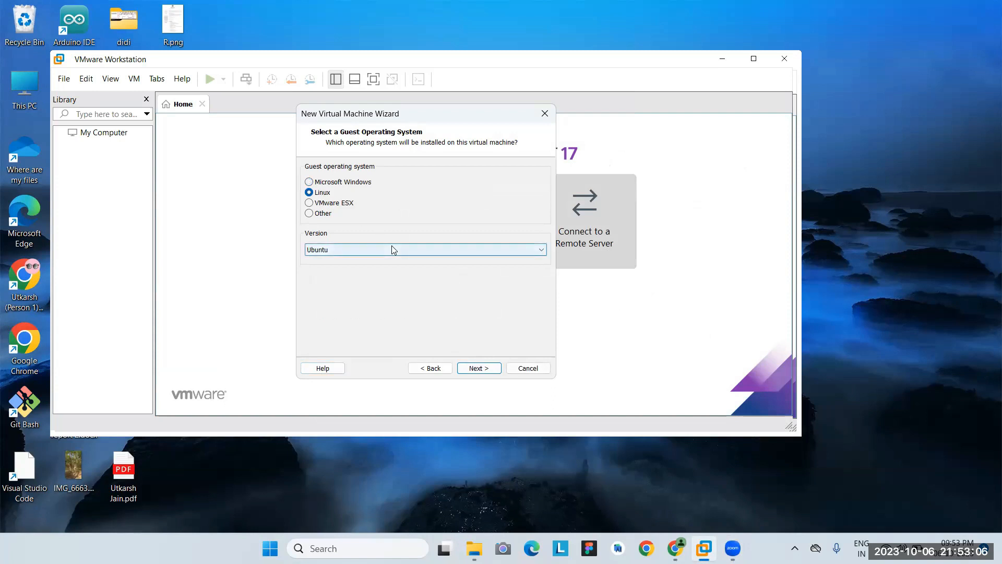
{"action": "left_click", "coordinate": [392, 248]}
{"action": "scroll", "coordinate": [395, 283], "scroll_direction": "up", "scroll_amount": 5}
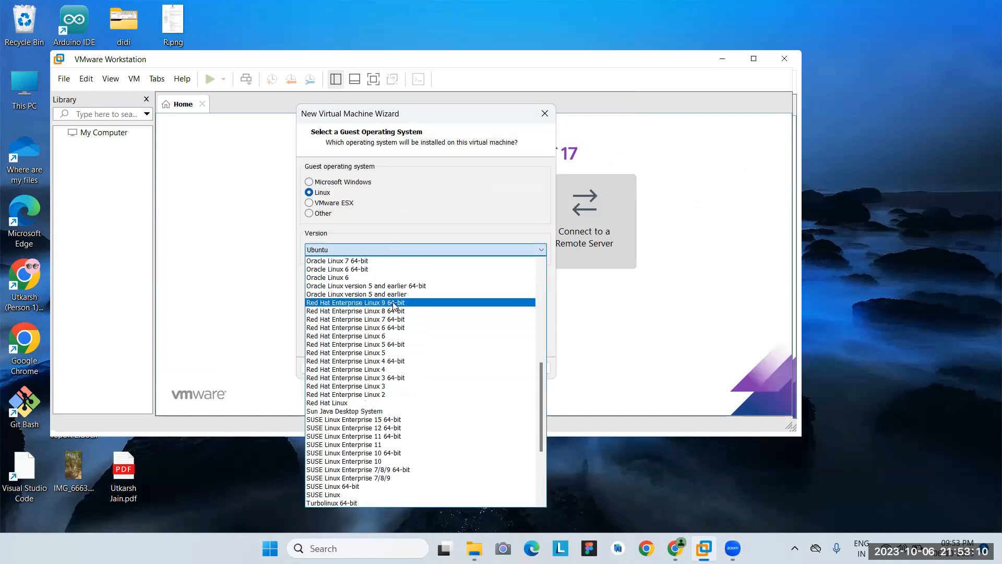
{"action": "left_click", "coordinate": [394, 302]}
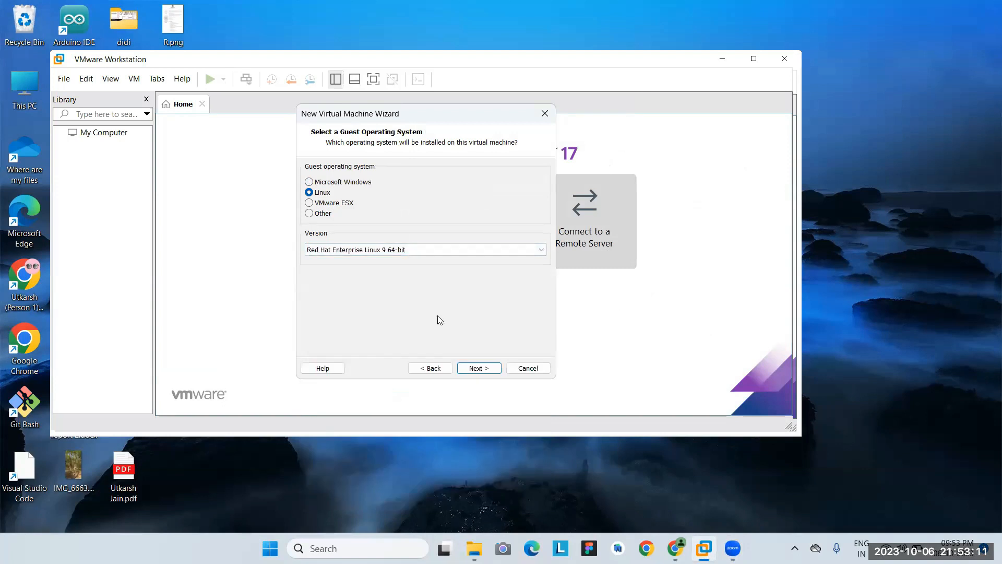
{"action": "left_click", "coordinate": [487, 368]}
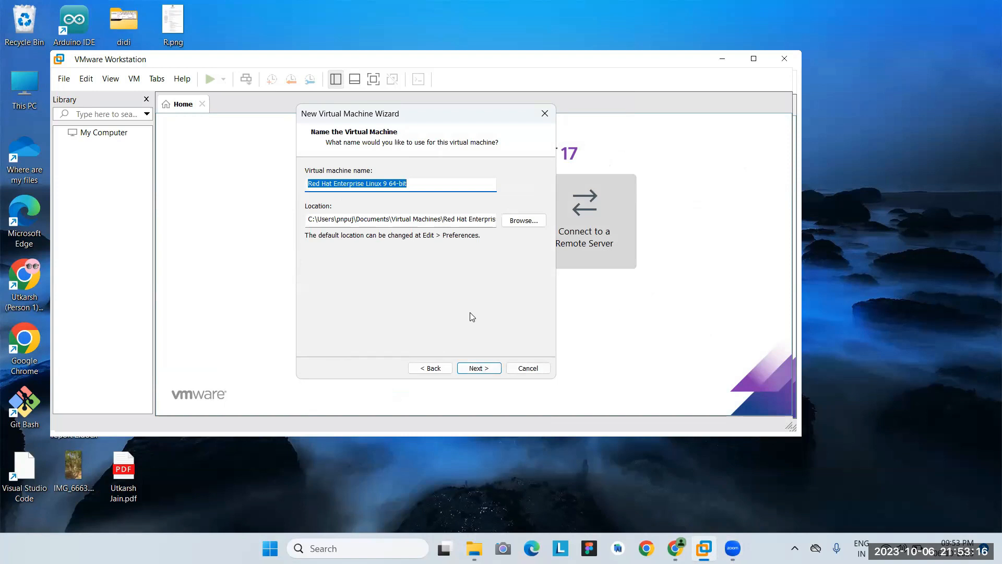
Create a 'Red Hat' folder on New Volume (D:) and use it as the VM location.
{"action": "left_click", "coordinate": [522, 220]}
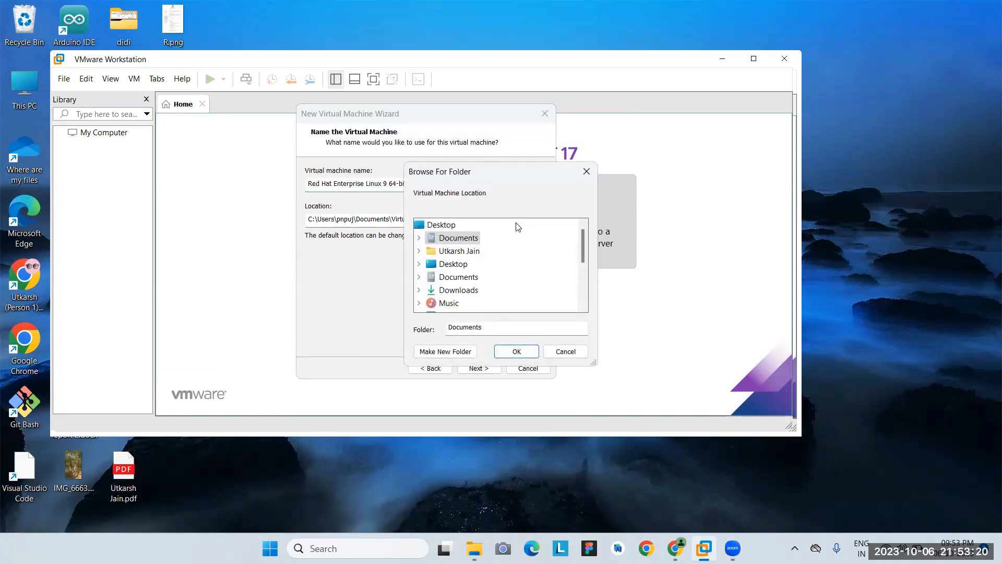
{"action": "left_click", "coordinate": [442, 225]}
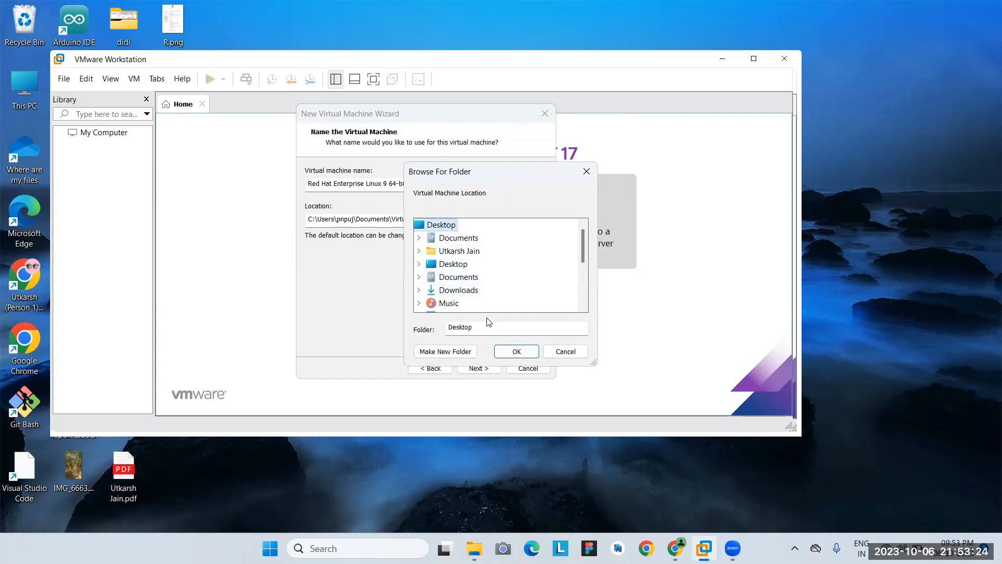
{"action": "scroll", "coordinate": [497, 298], "scroll_direction": "down", "scroll_amount": 1}
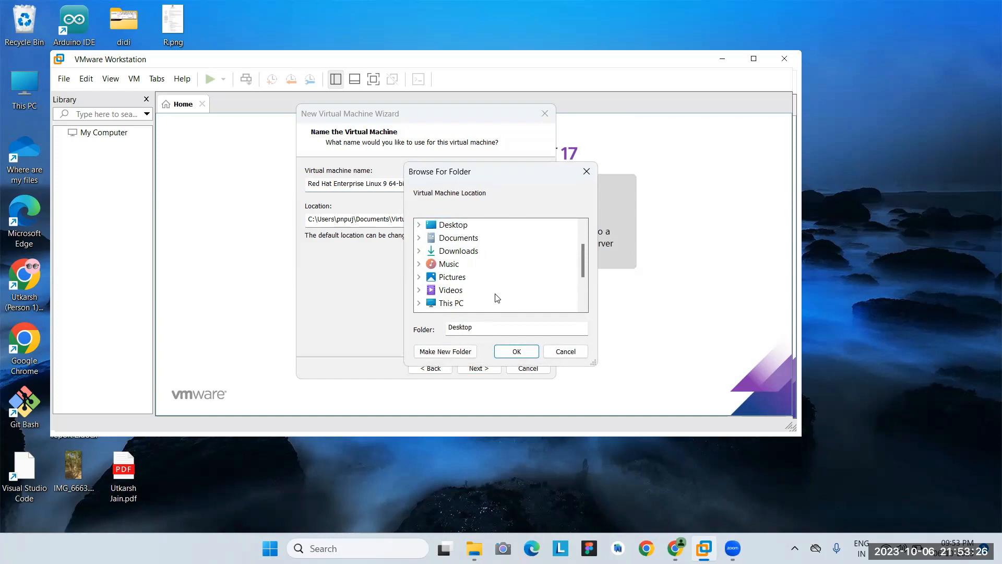
{"action": "left_click", "coordinate": [476, 301]}
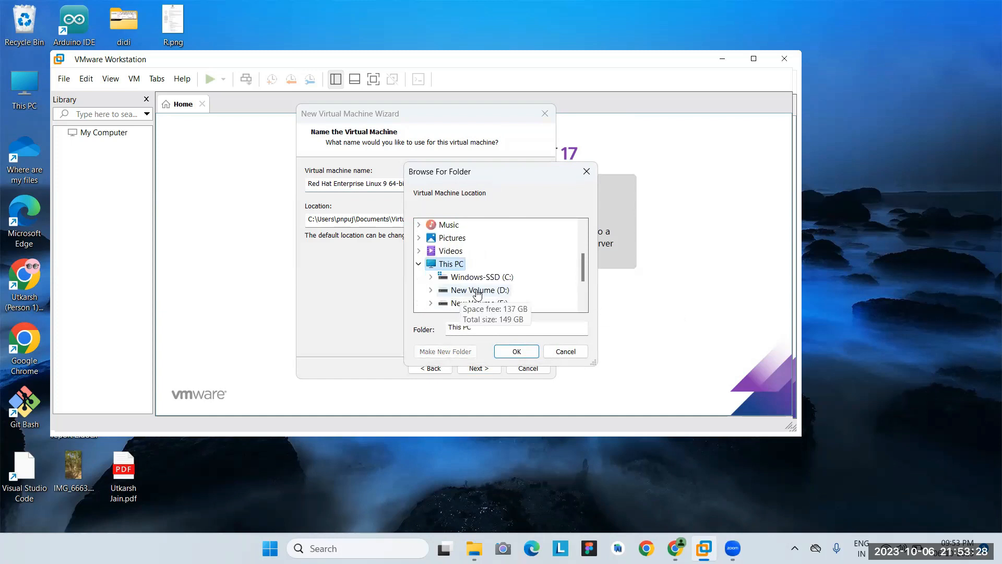
{"action": "double_click", "coordinate": [476, 291]}
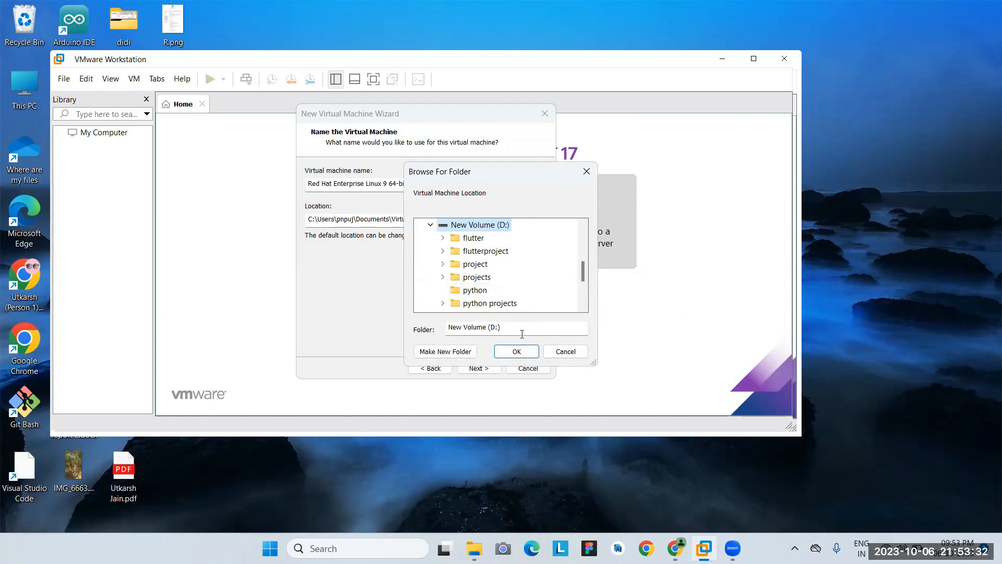
{"action": "scroll", "coordinate": [533, 301], "scroll_direction": "down", "scroll_amount": 1}
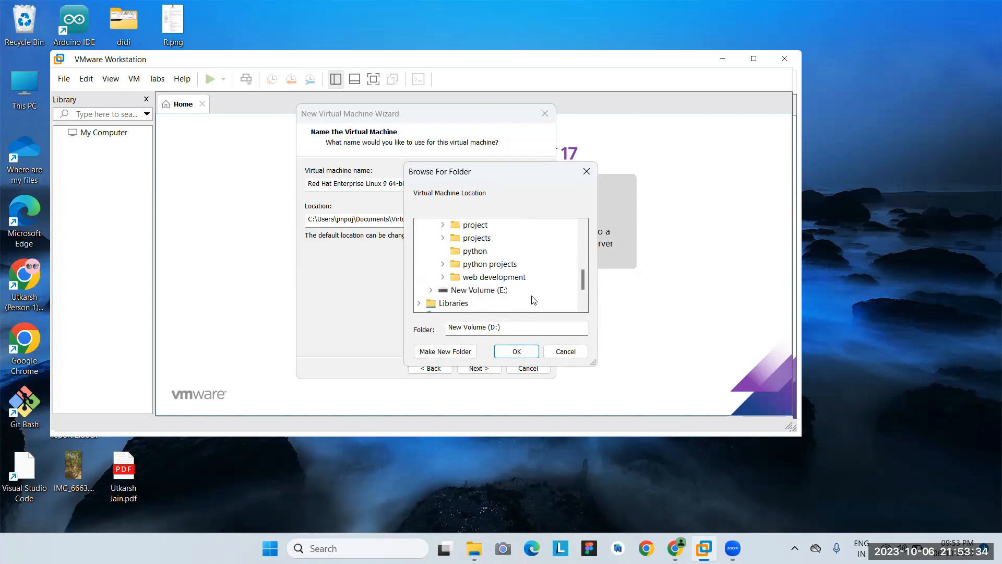
{"action": "scroll", "coordinate": [533, 300], "scroll_direction": "up", "scroll_amount": 1}
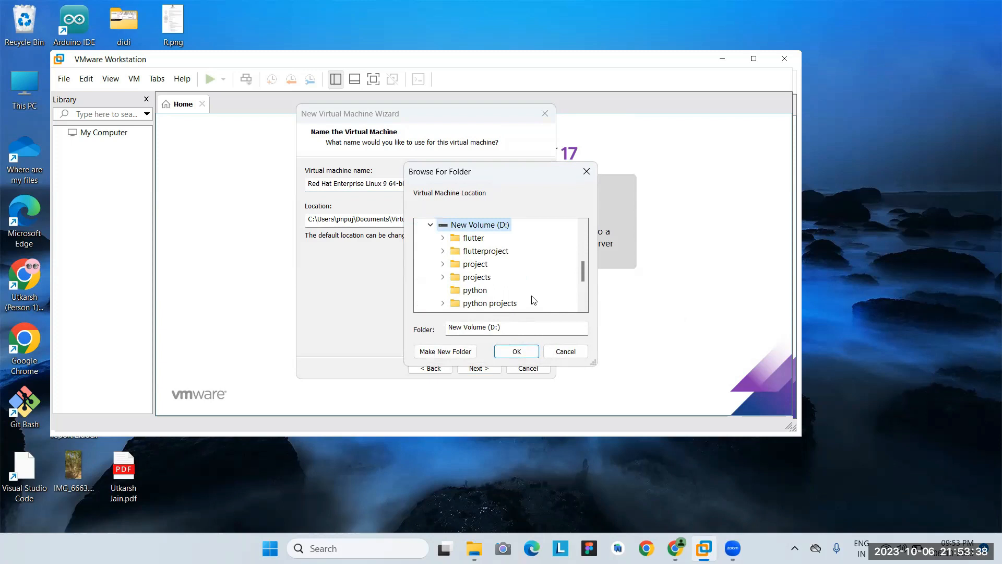
{"action": "left_click", "coordinate": [449, 357]}
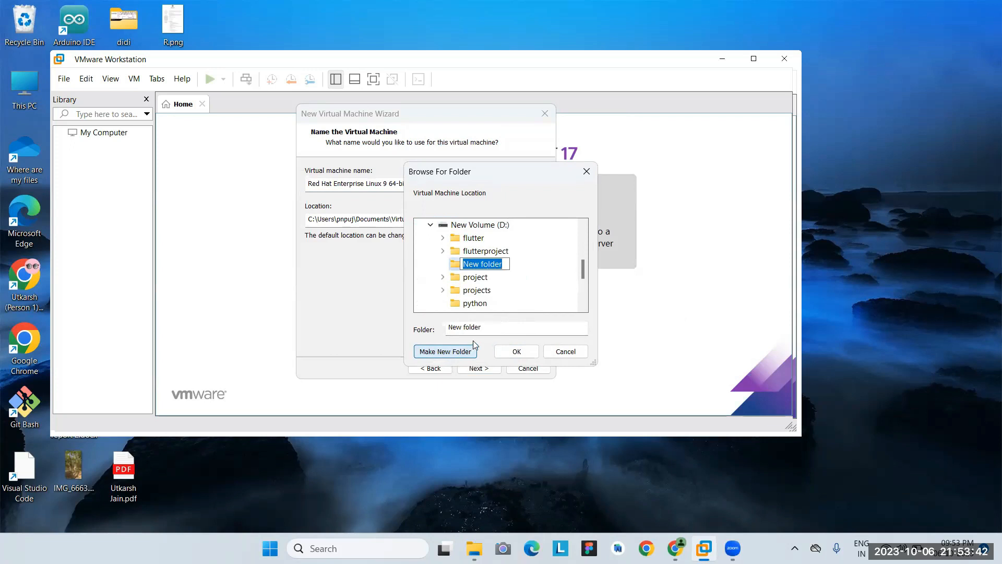
{"action": "type", "text": "Red Hat"}
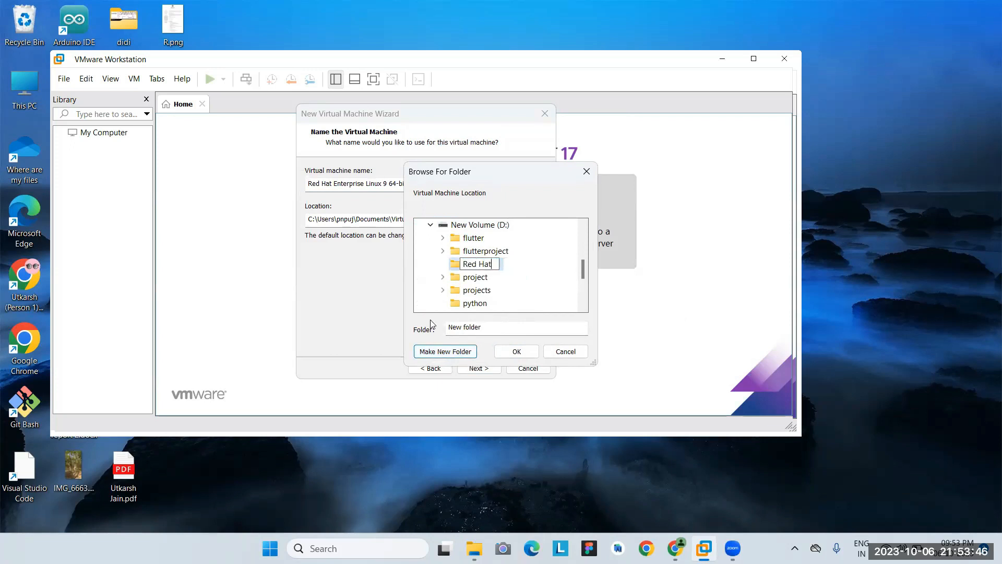
{"action": "key", "text": "Return"}
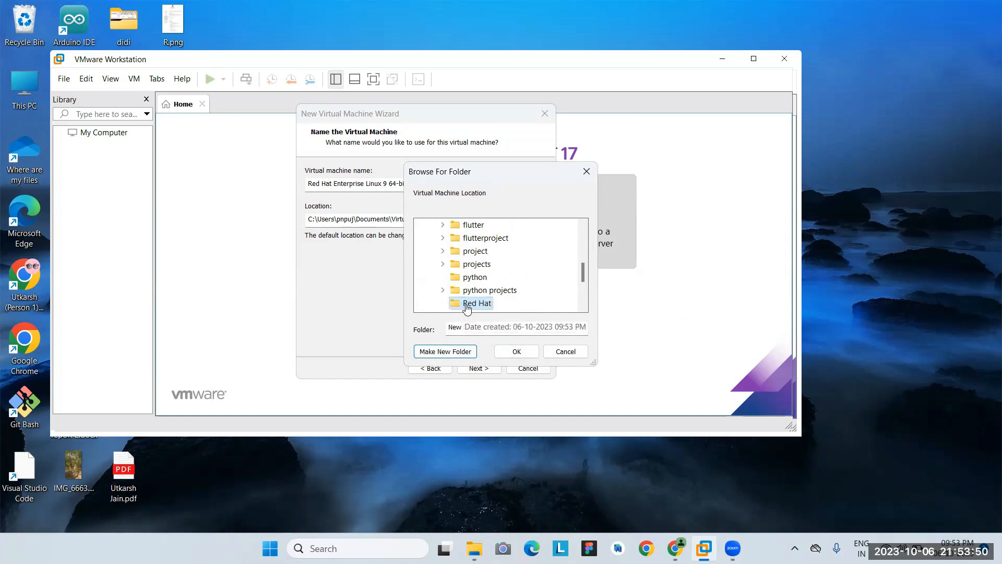
{"action": "left_click", "coordinate": [508, 351]}
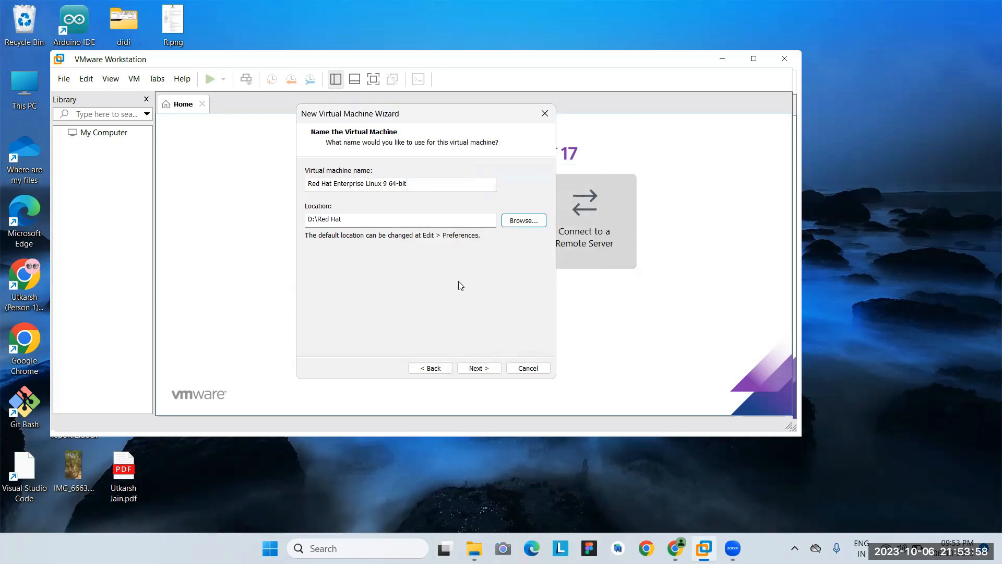
Set a 30.0 GB maximum disk size, keep the disk split into multiple files, and continue.
{"action": "left_click", "coordinate": [479, 367]}
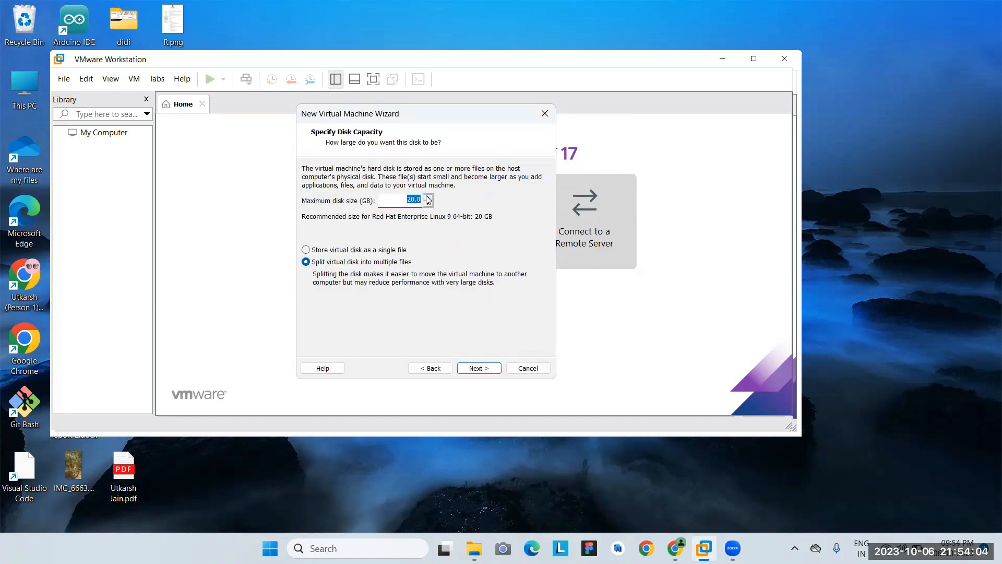
{"action": "left_click", "coordinate": [428, 198]}
{"action": "left_click", "coordinate": [428, 199]}
{"action": "left_click", "coordinate": [428, 199]}
{"action": "left_click", "coordinate": [428, 198]}
{"action": "left_click", "coordinate": [428, 198]}
{"action": "left_click", "coordinate": [428, 199]}
{"action": "left_click", "coordinate": [417, 250]}
{"action": "left_click", "coordinate": [309, 262]}
{"action": "left_click", "coordinate": [485, 368]}
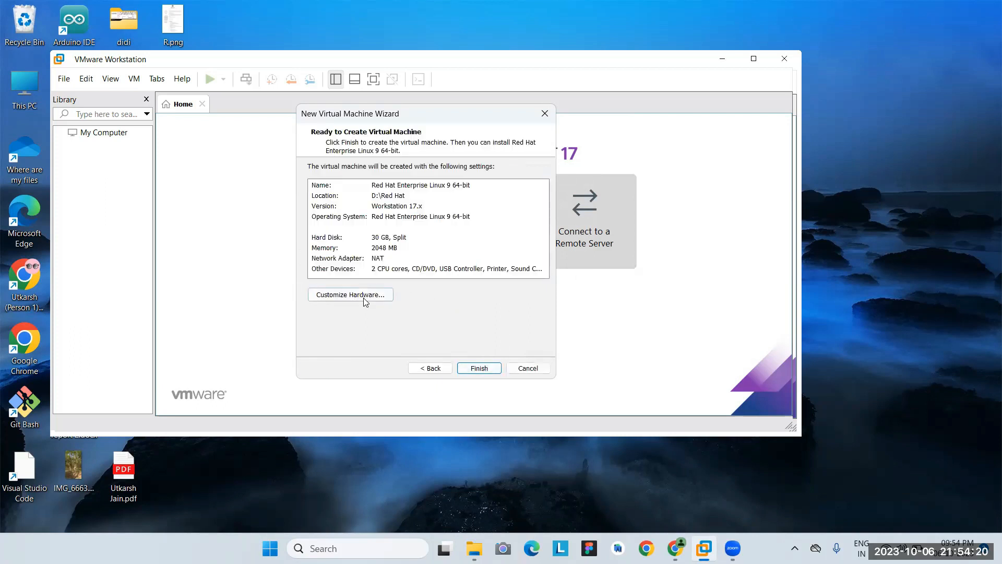
Open Customize Hardware and show the Processors settings: 2 processors, 1 core each.
{"action": "left_click", "coordinate": [363, 295]}
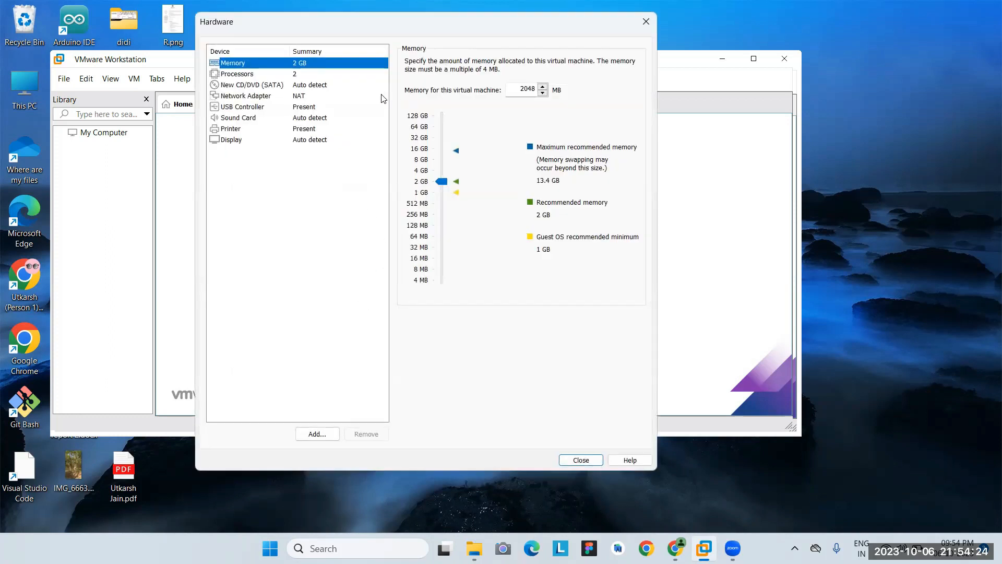
{"action": "left_click", "coordinate": [315, 76]}
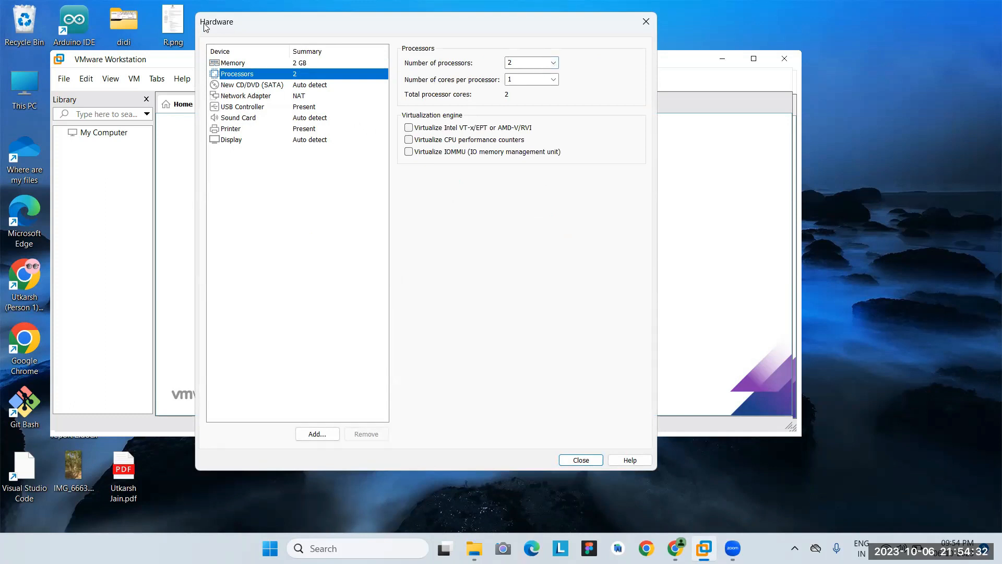
{"action": "left_click_drag", "start_coordinate": [204, 27], "coordinate": [199, 86]}
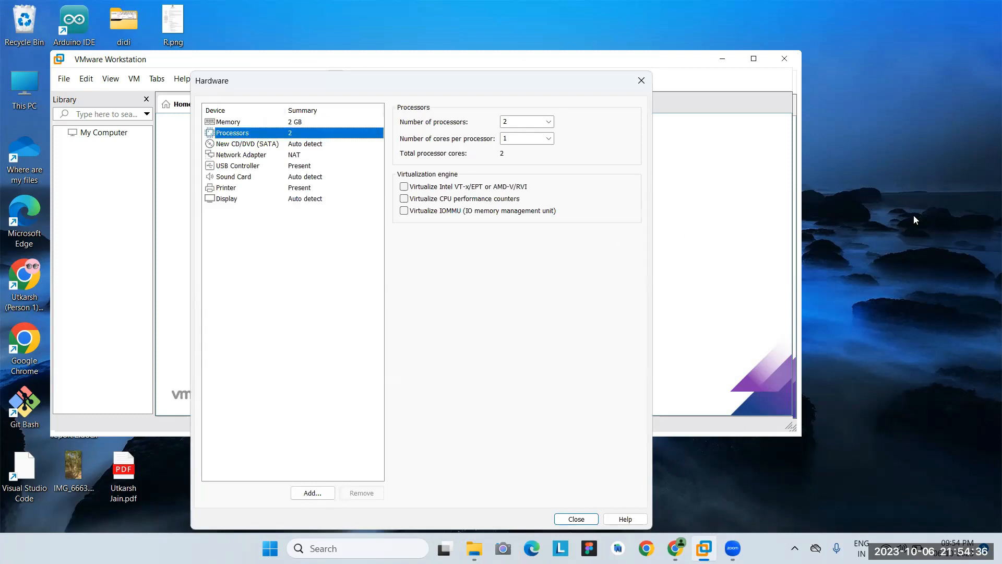
{"action": "key", "text": "ctrl+shift+Escape"}
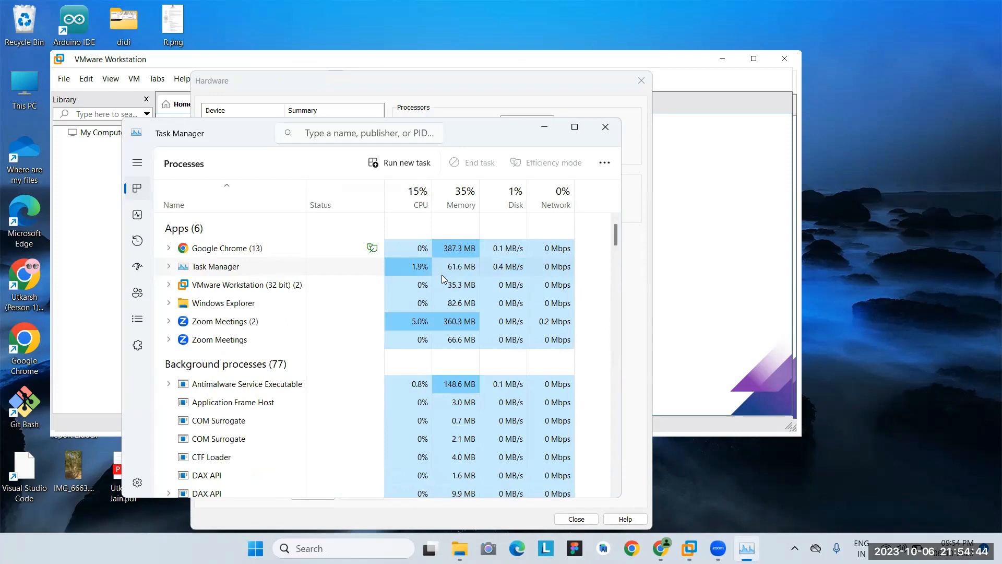
{"action": "left_click", "coordinate": [139, 221]}
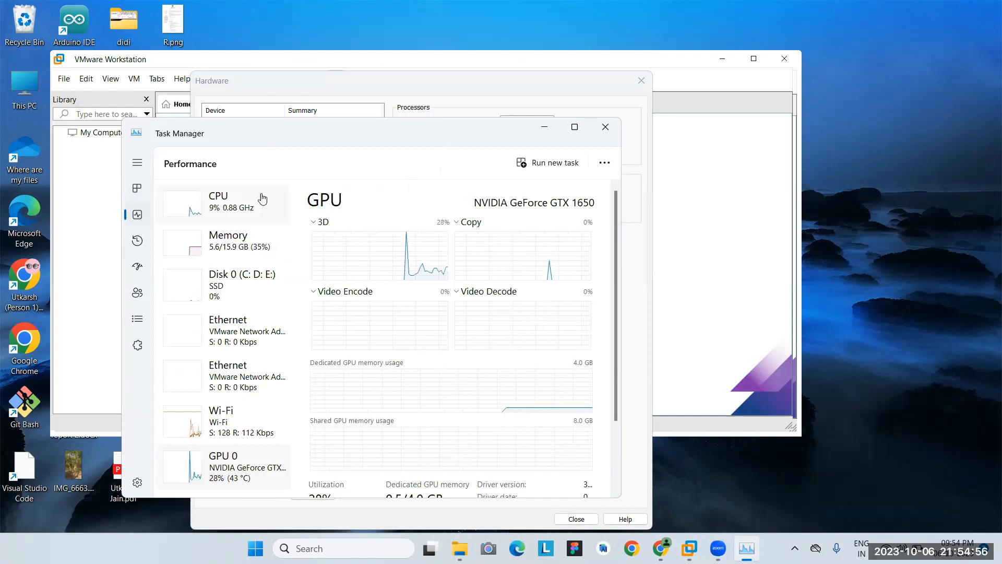
{"action": "left_click", "coordinate": [238, 210]}
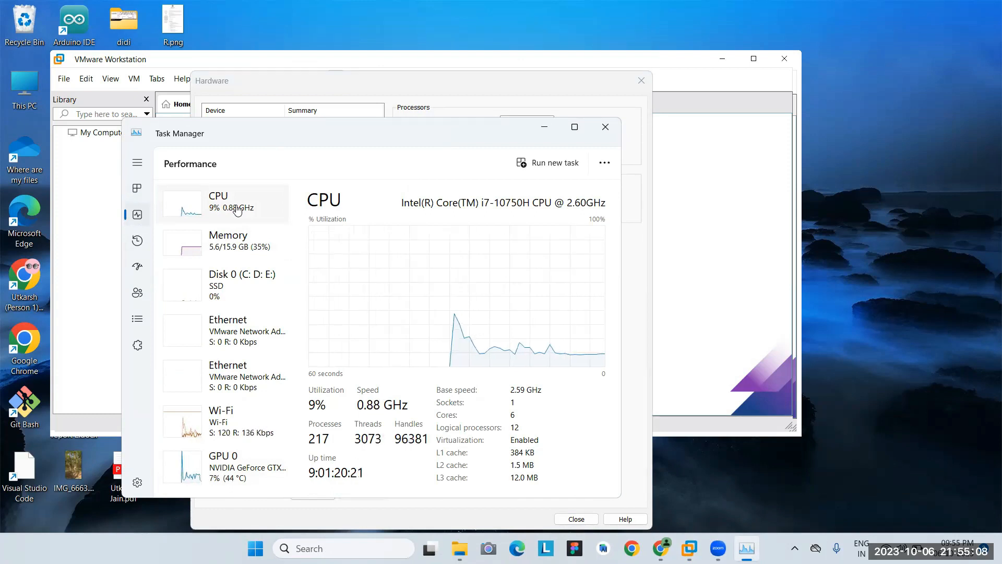
{"action": "left_click", "coordinate": [602, 125]}
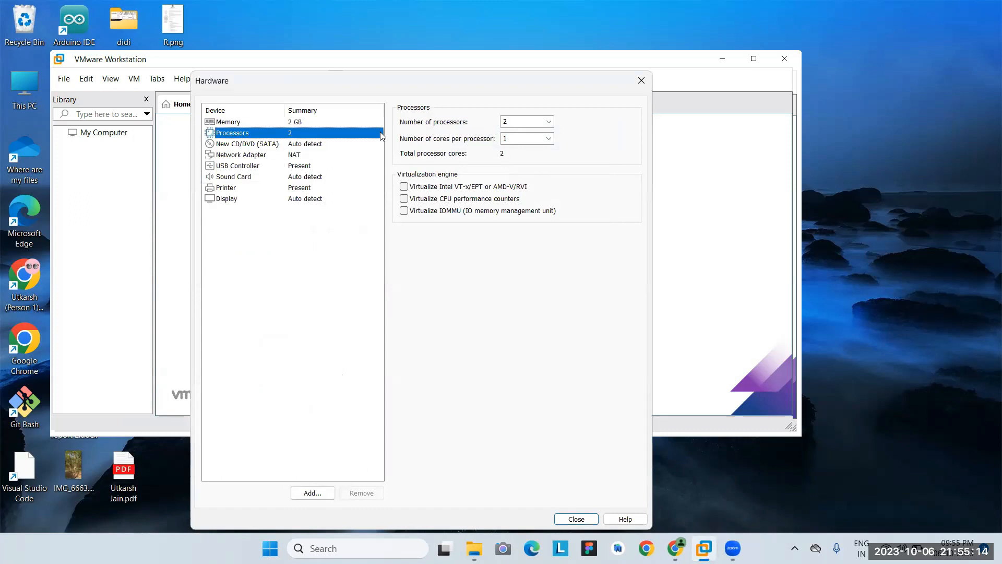
Raise the VM's memory to 4096 MB (4 GB).
{"action": "left_click", "coordinate": [297, 123]}
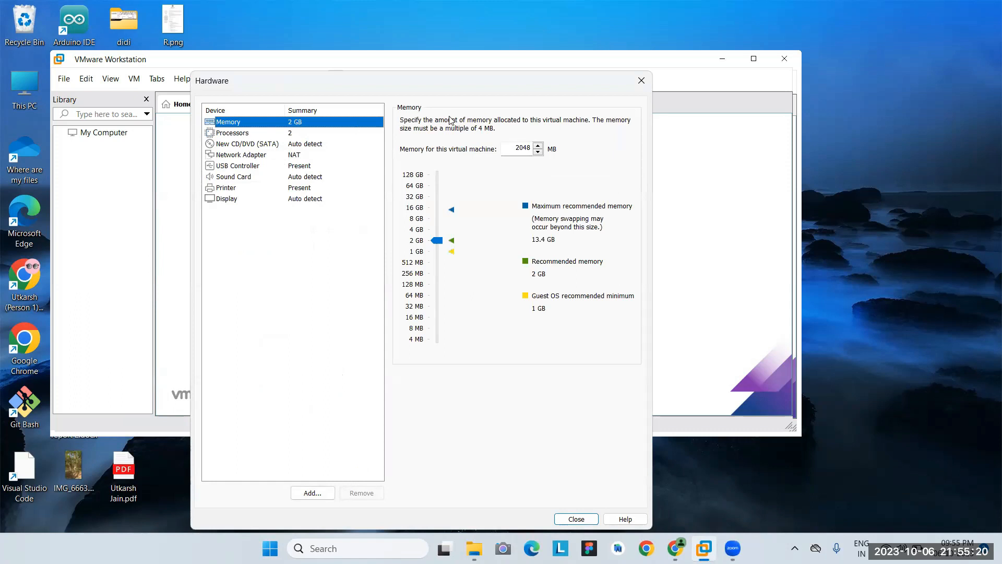
{"action": "left_click", "coordinate": [437, 233]}
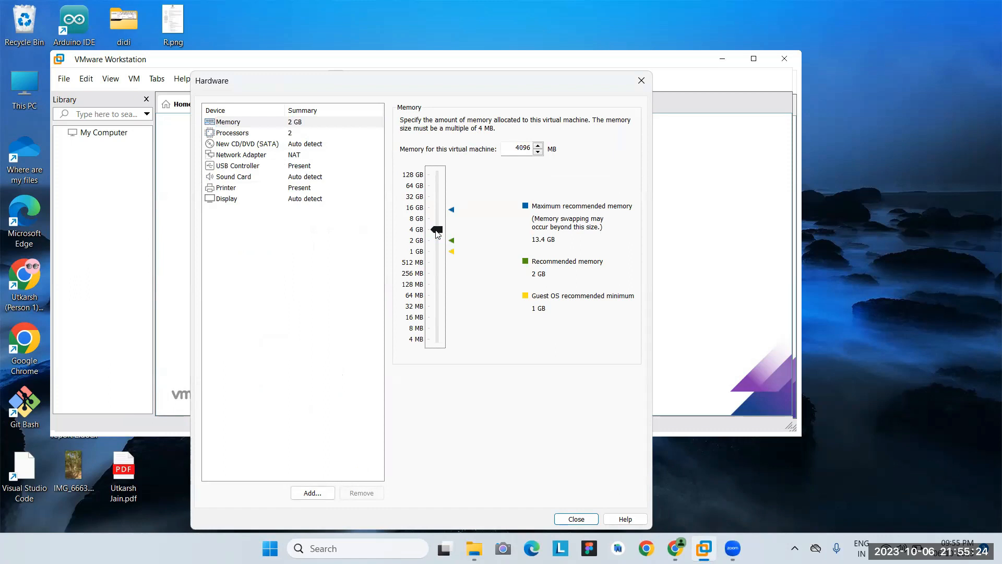
{"action": "left_click", "coordinate": [336, 234]}
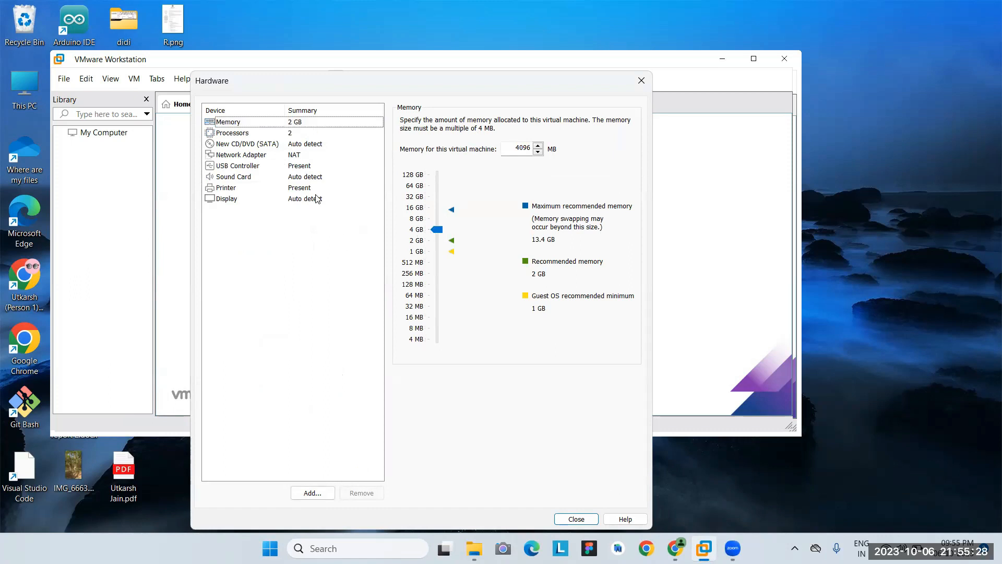
Switch the CD/DVD drive to use an ISO image file, dismissing the device-disconnected errors.
{"action": "left_click", "coordinate": [303, 145]}
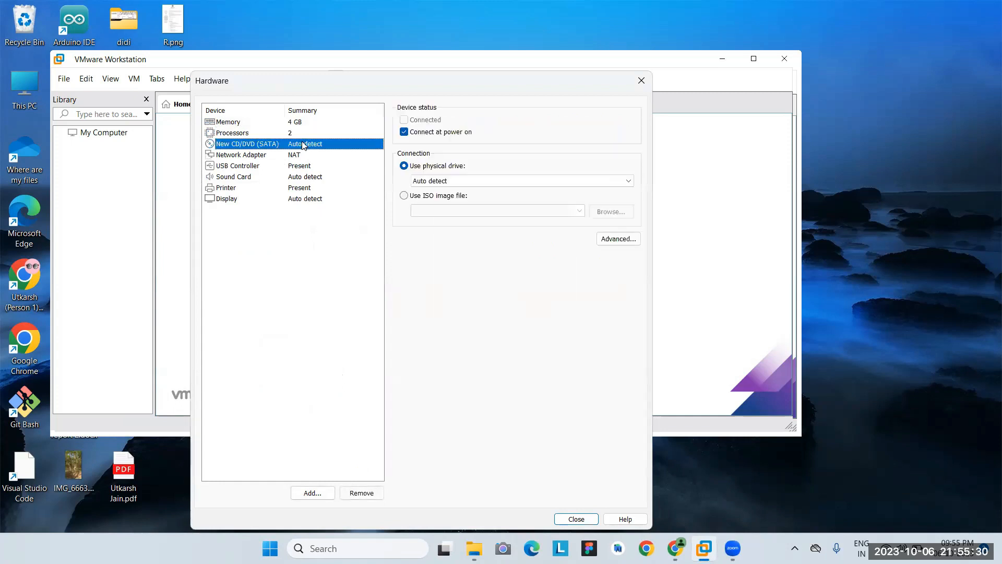
{"action": "left_click", "coordinate": [406, 197]}
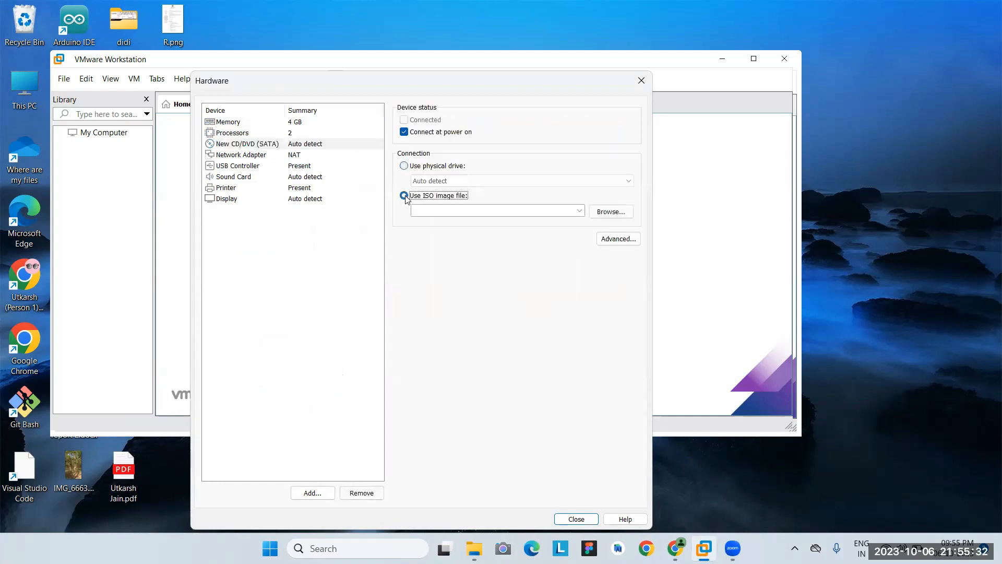
{"action": "left_click", "coordinate": [603, 214]}
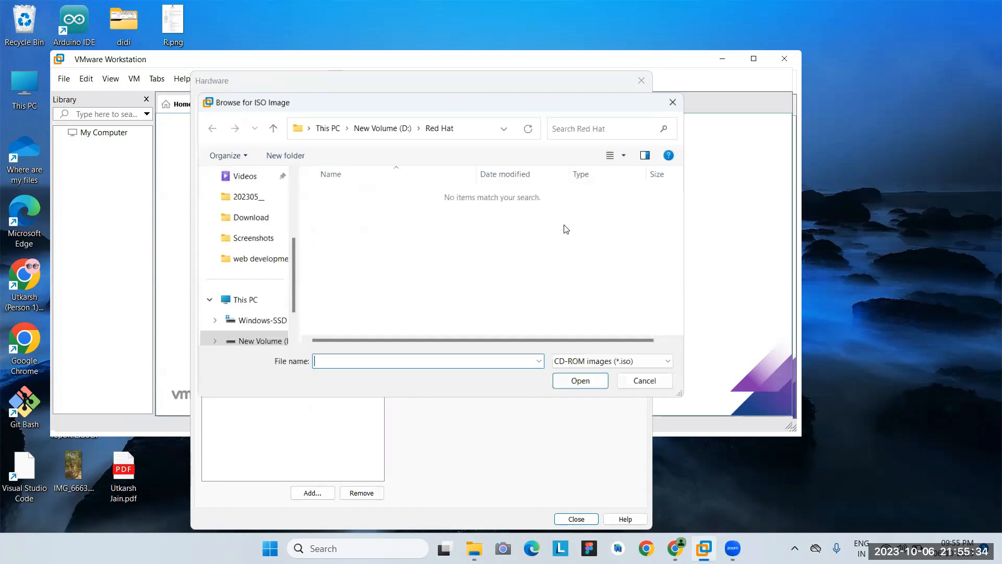
{"action": "left_click", "coordinate": [254, 216]}
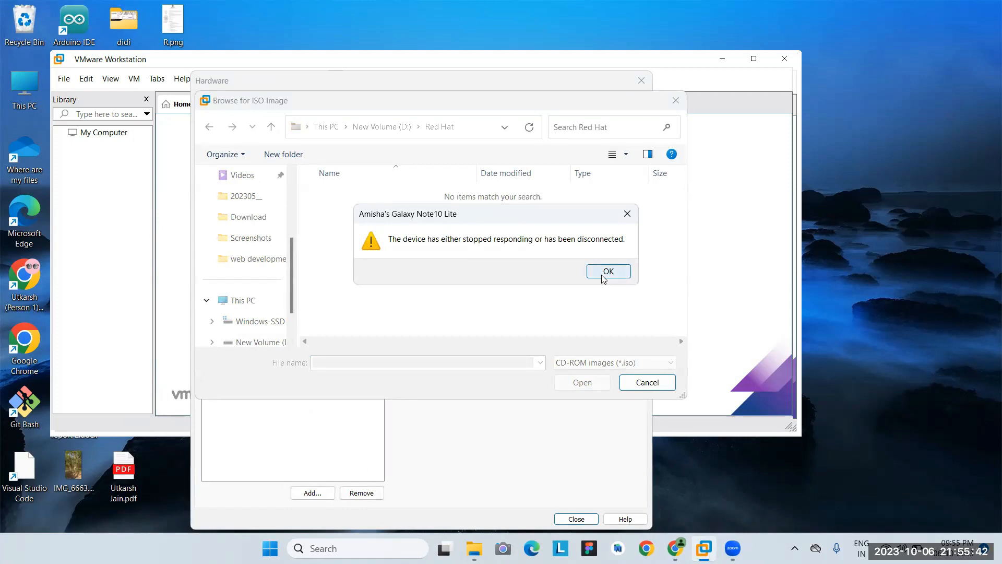
{"action": "left_click", "coordinate": [605, 272]}
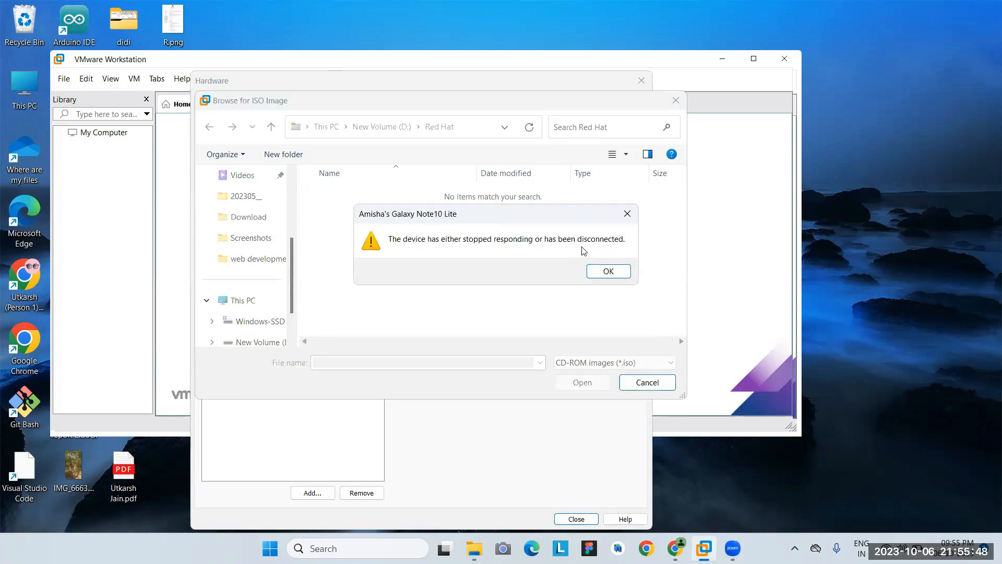
{"action": "left_click", "coordinate": [609, 272]}
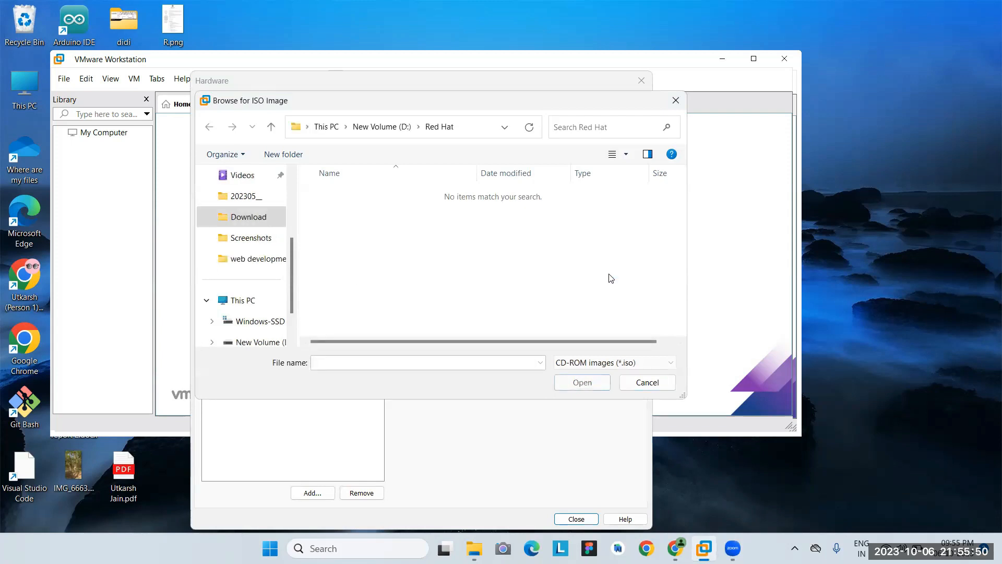
Select rhel-9.2-x86_64-dvd.iso from the user's Downloads folder on C: as the ISO image.
{"action": "left_click", "coordinate": [249, 300]}
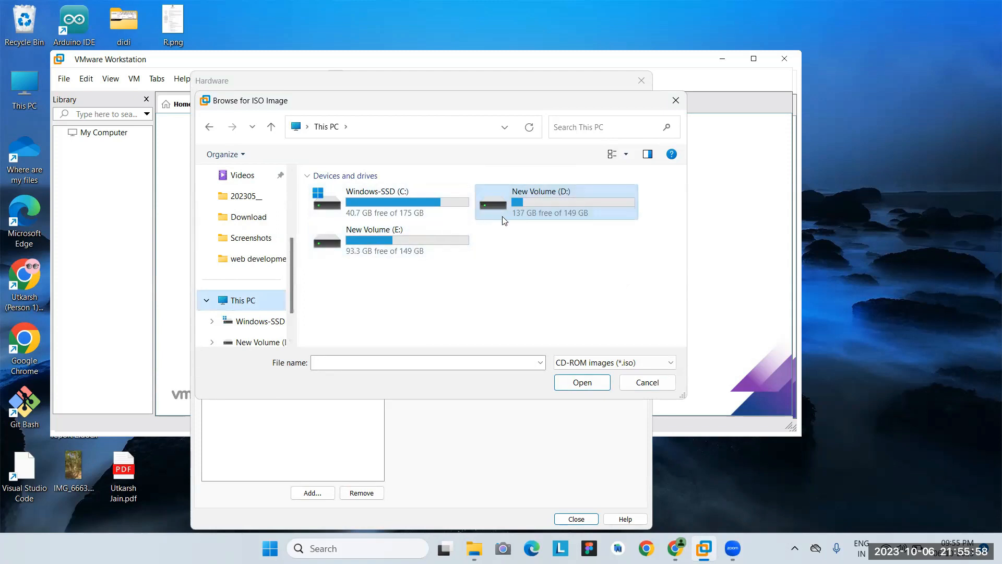
{"action": "left_click", "coordinate": [447, 202]}
{"action": "double_click", "coordinate": [447, 201]}
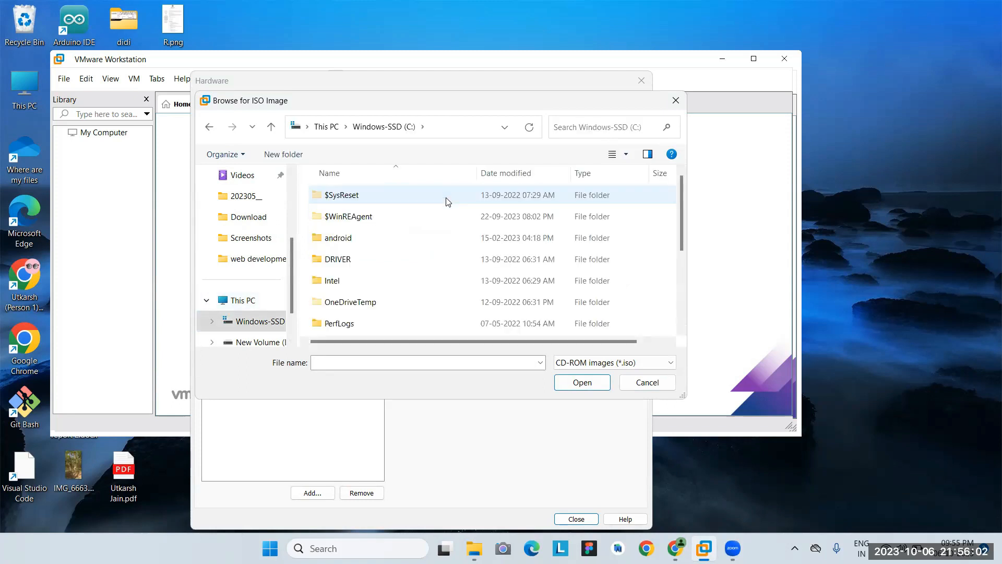
{"action": "scroll", "coordinate": [441, 244], "scroll_direction": "down", "scroll_amount": 2}
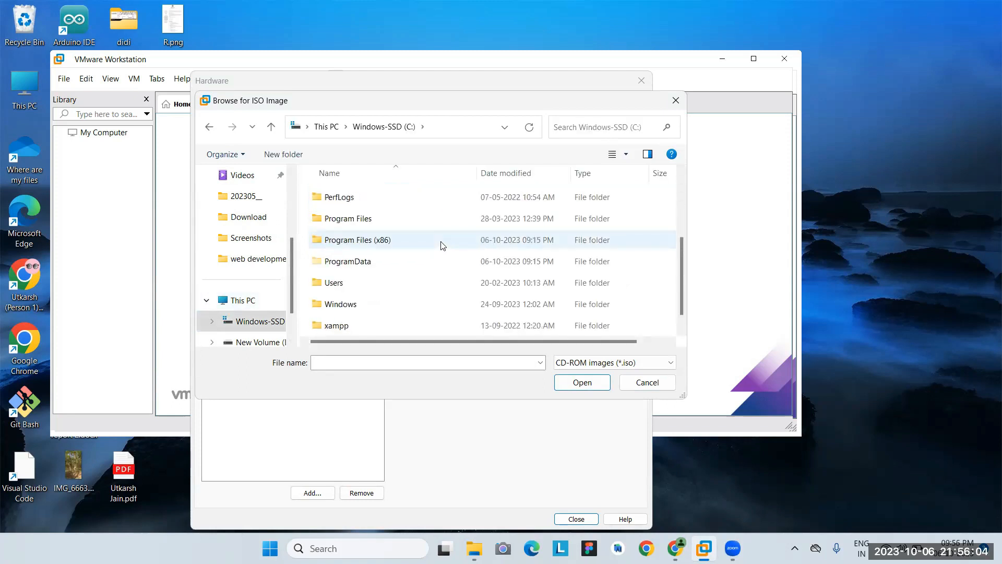
{"action": "scroll", "coordinate": [442, 246], "scroll_direction": "down", "scroll_amount": 1}
{"action": "scroll", "coordinate": [441, 246], "scroll_direction": "up", "scroll_amount": 1}
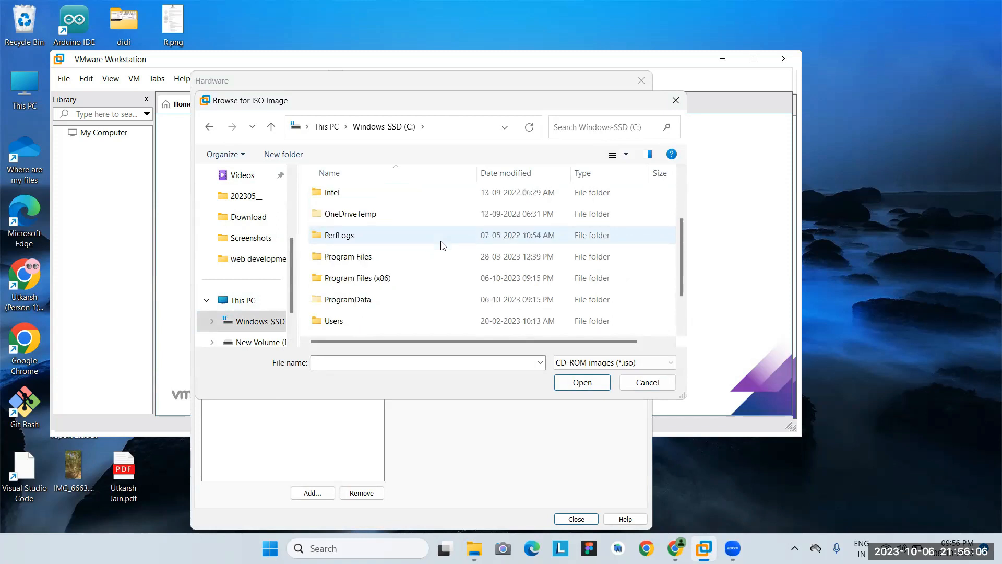
{"action": "double_click", "coordinate": [391, 329]}
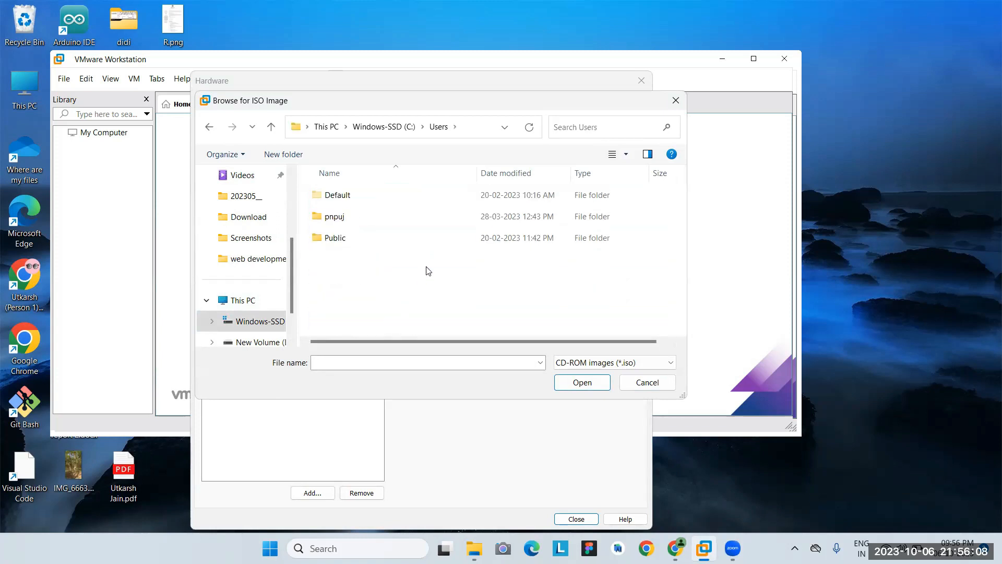
{"action": "double_click", "coordinate": [406, 221]}
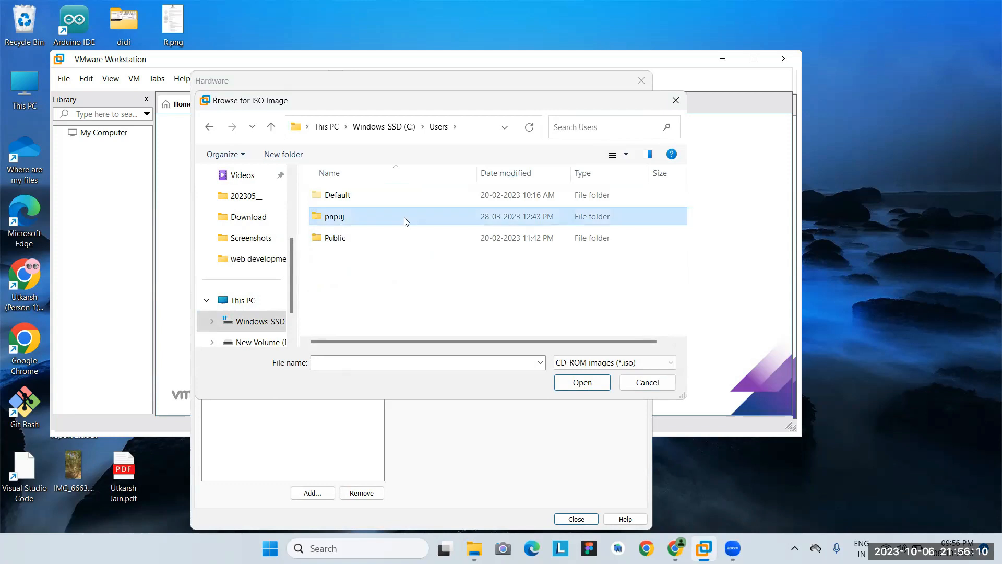
{"action": "scroll", "coordinate": [406, 221], "scroll_direction": "down", "scroll_amount": 1}
{"action": "scroll", "coordinate": [406, 221], "scroll_direction": "down", "scroll_amount": 2}
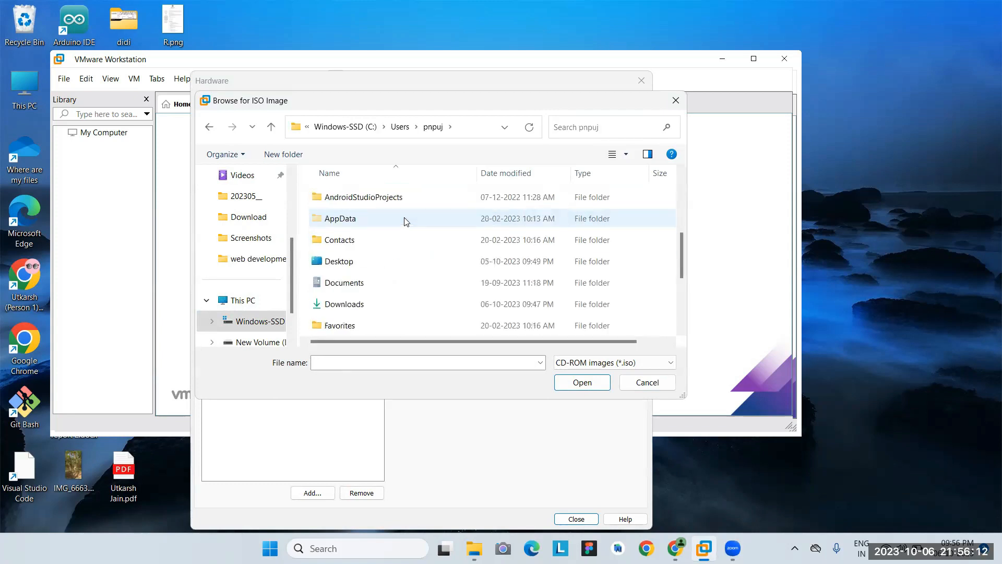
{"action": "double_click", "coordinate": [387, 309]}
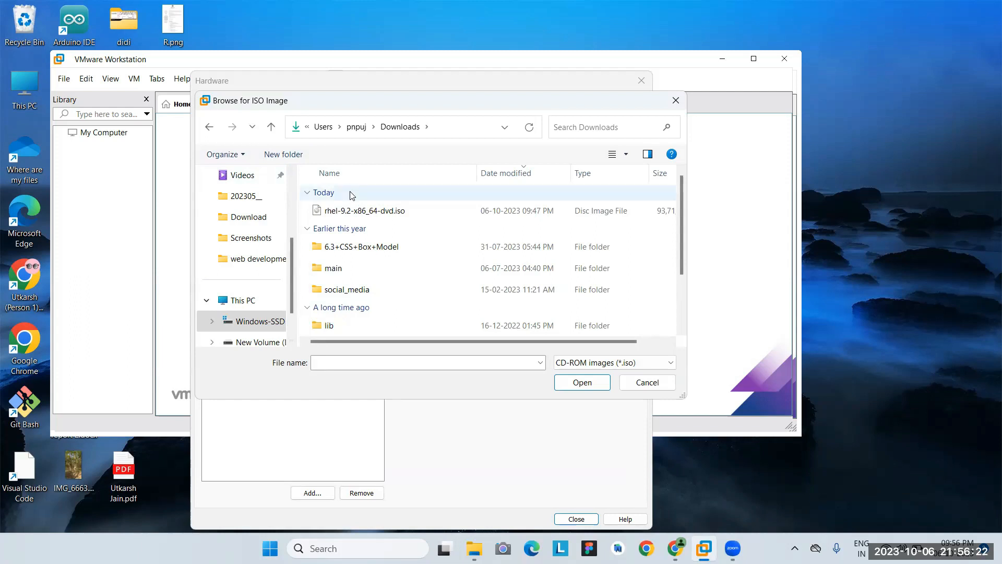
{"action": "left_click", "coordinate": [359, 208]}
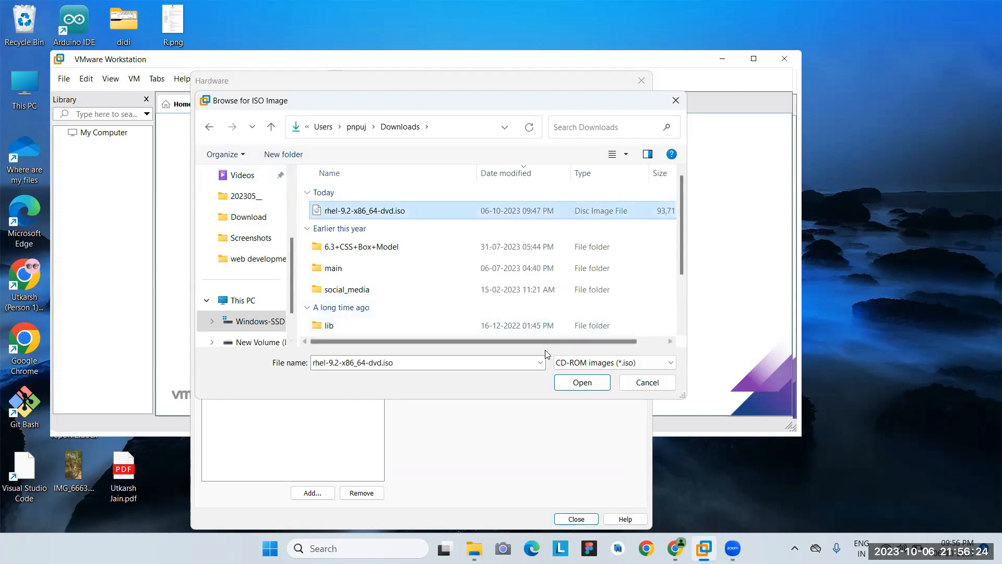
{"action": "left_click", "coordinate": [568, 383]}
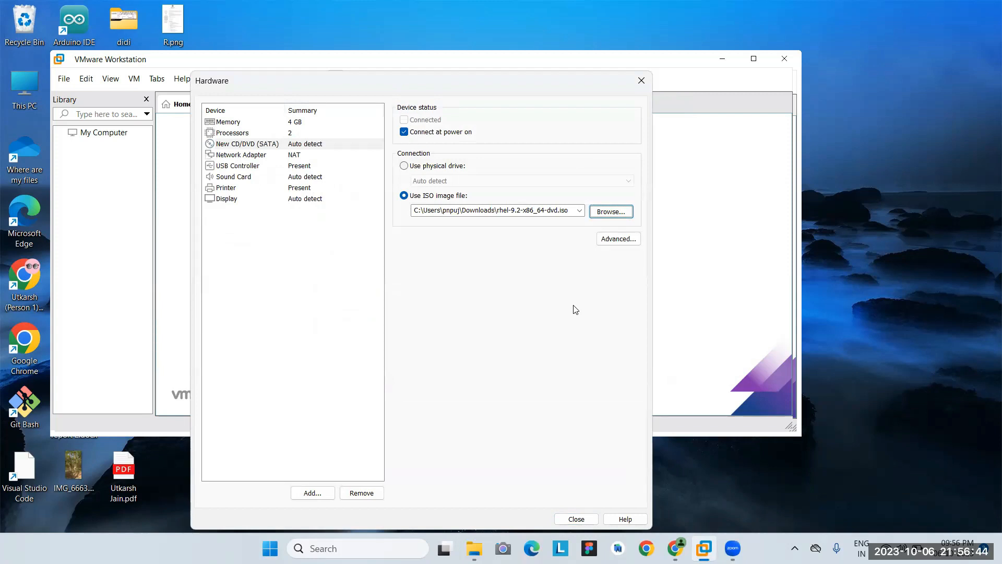
Show This PC maximized in File Explorer, listing drives C:, D: and E: with their space.
{"action": "double_click", "coordinate": [14, 93]}
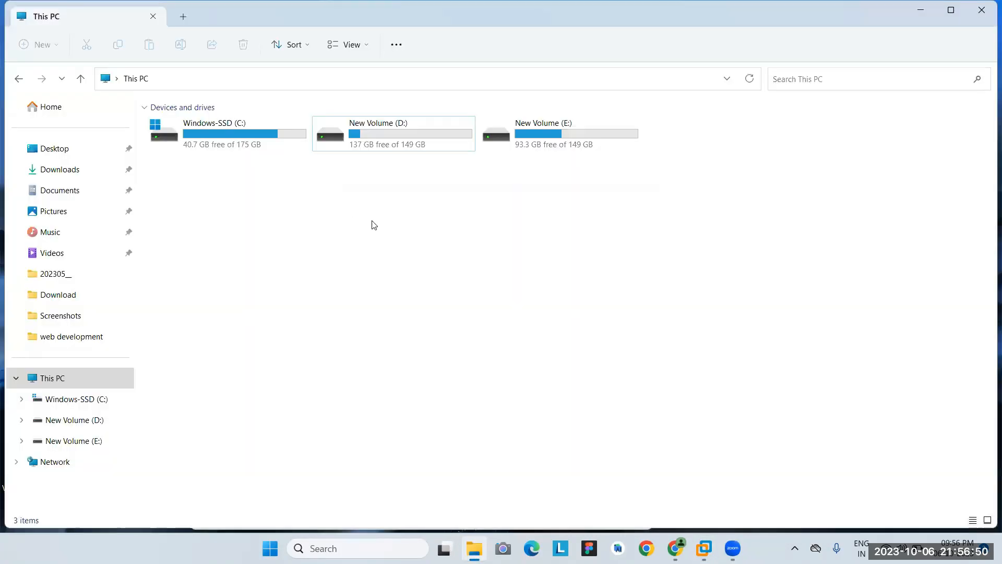
{"action": "left_click", "coordinate": [100, 176]}
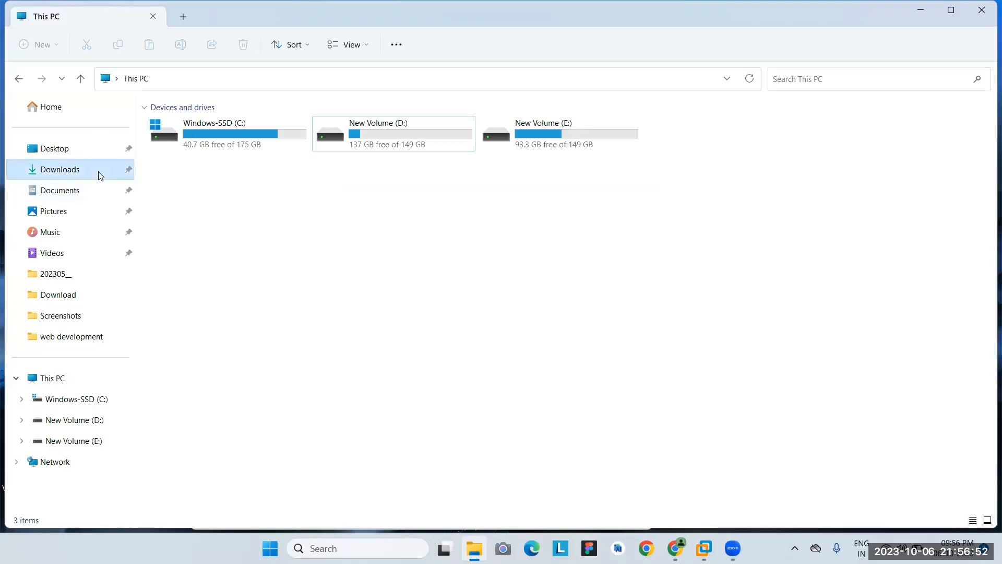
{"action": "left_click", "coordinate": [97, 379]}
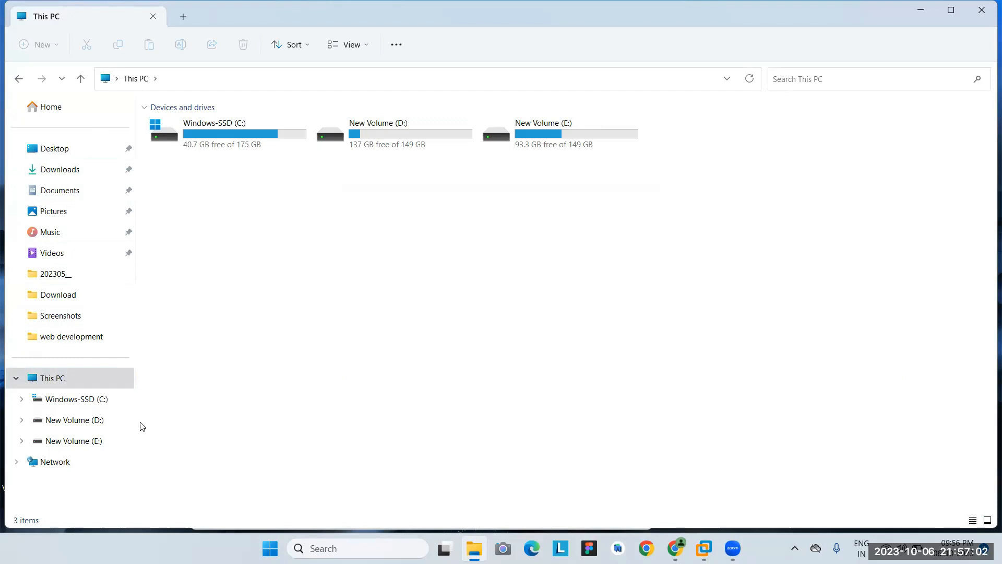
{"action": "left_click", "coordinate": [87, 298]}
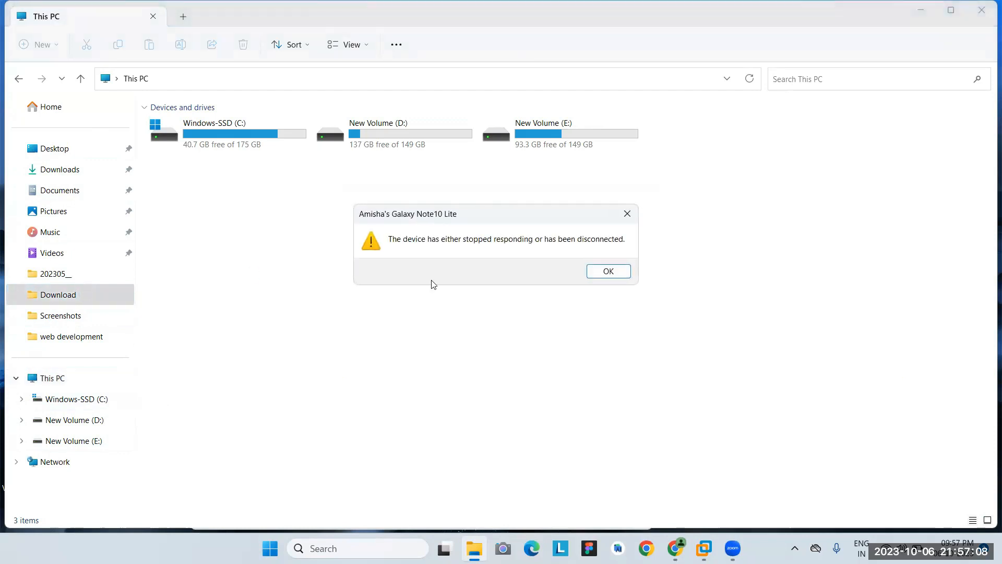
{"action": "left_click", "coordinate": [597, 273]}
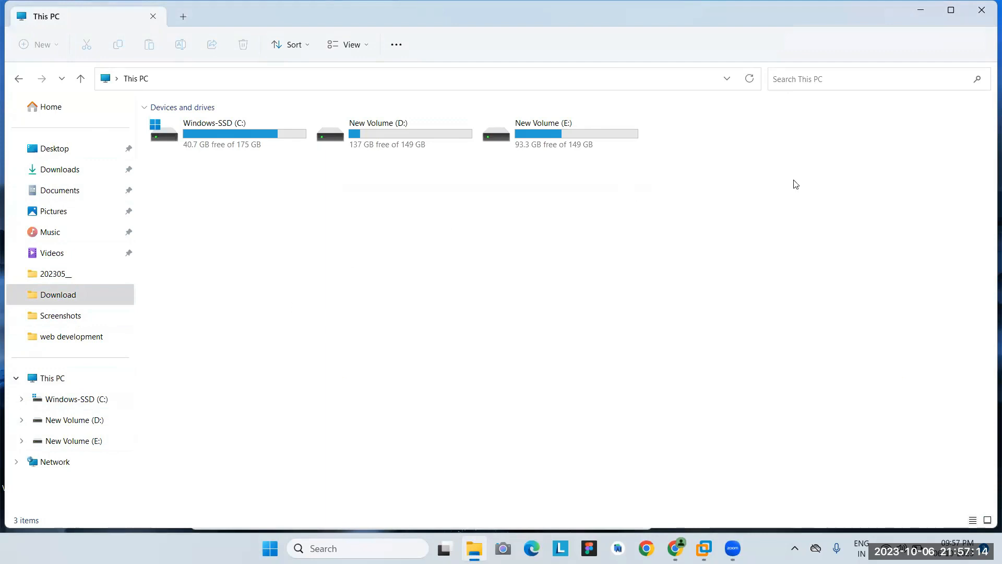
{"action": "left_click", "coordinate": [947, 20]}
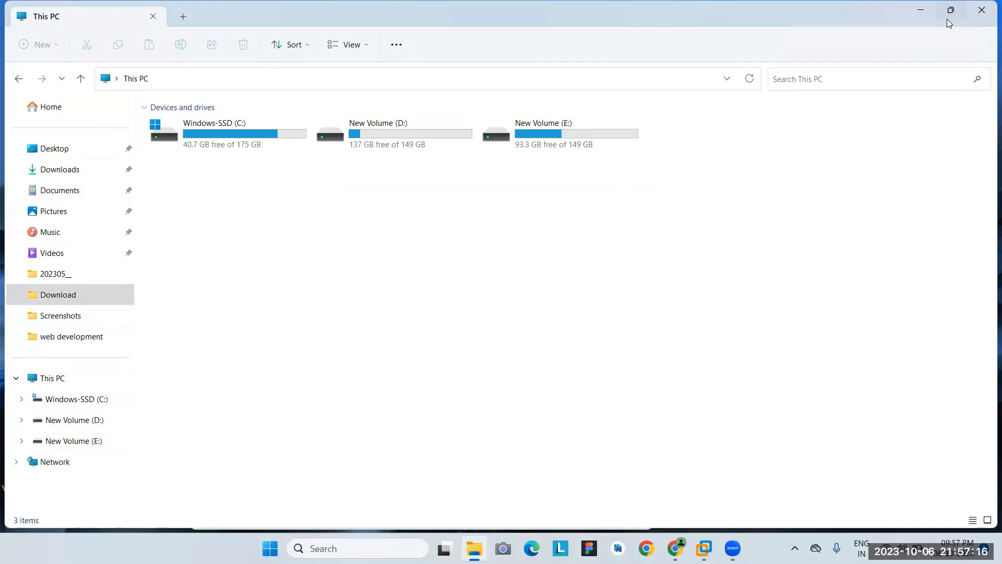
Set the VM network adapter to bridged mode, replicating the physical network connection state.
{"action": "left_click", "coordinate": [986, 6]}
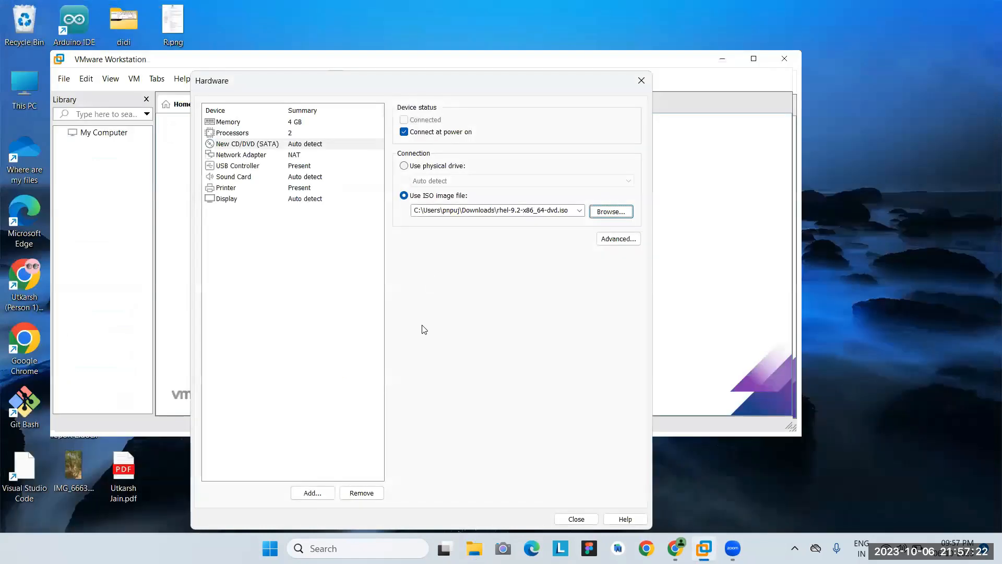
{"action": "left_click", "coordinate": [309, 155]}
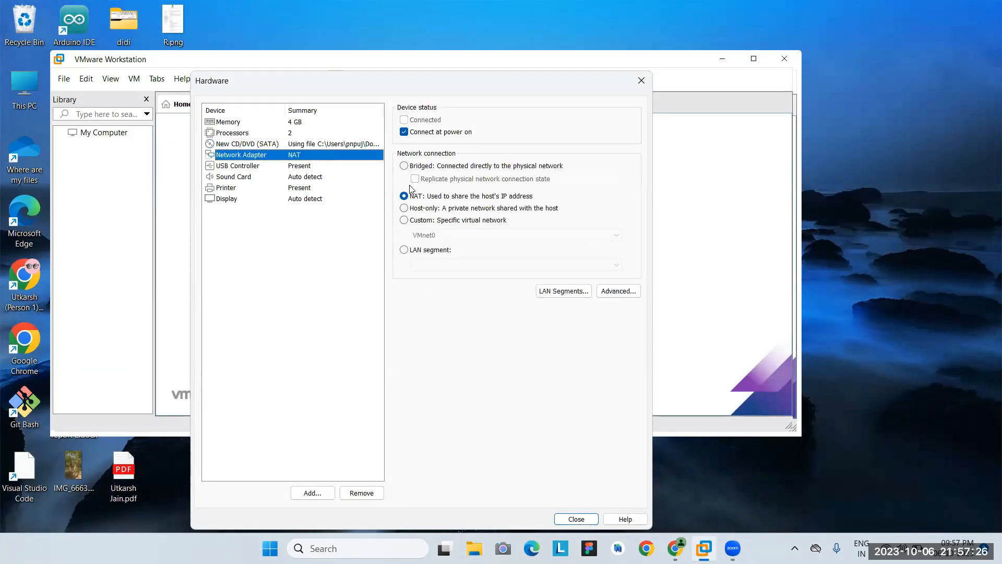
{"action": "left_click", "coordinate": [404, 166]}
{"action": "left_click", "coordinate": [415, 179]}
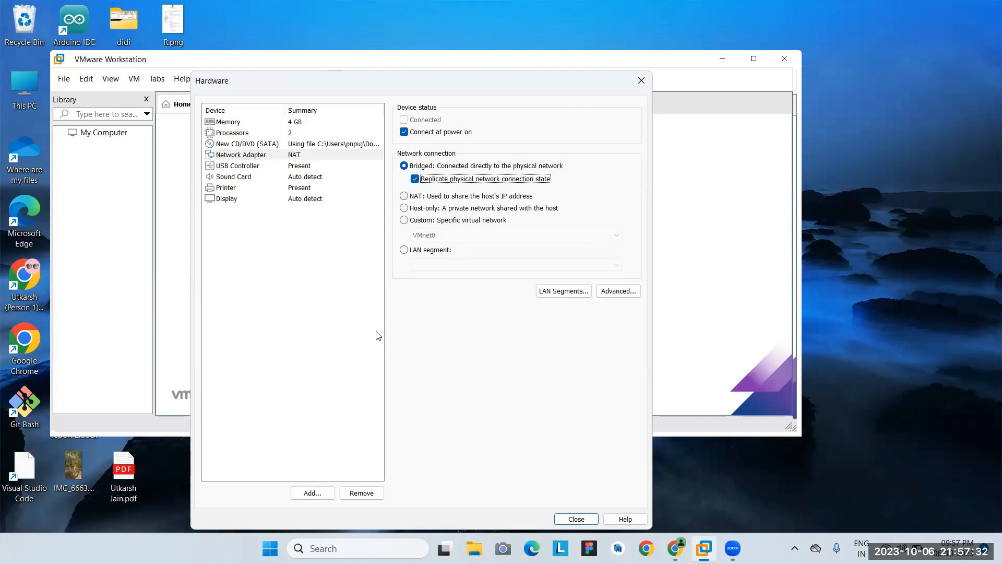
Finish the wizard to create the RHEL 9 64-bit VM and power it on.
{"action": "left_click", "coordinate": [576, 519]}
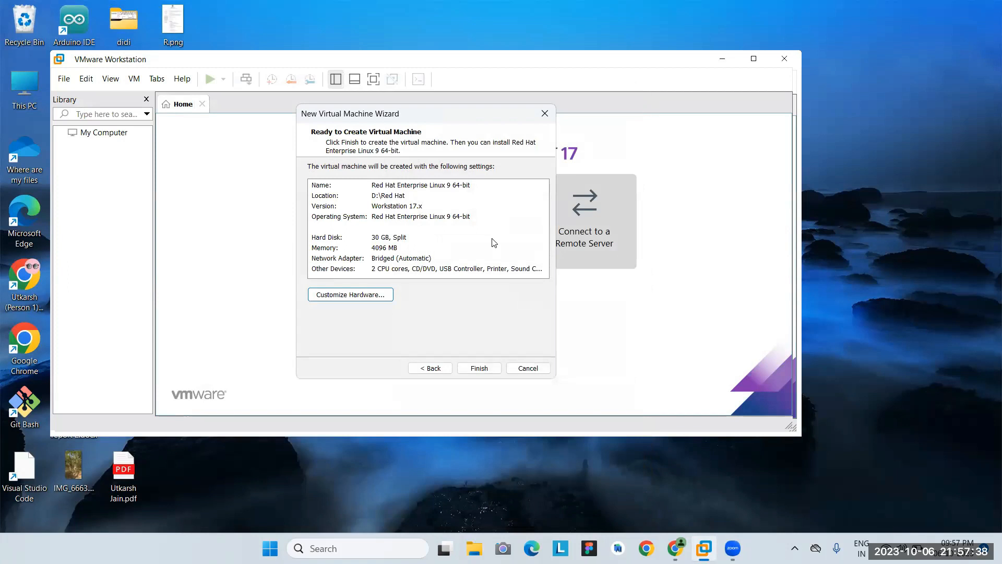
{"action": "left_click", "coordinate": [461, 367]}
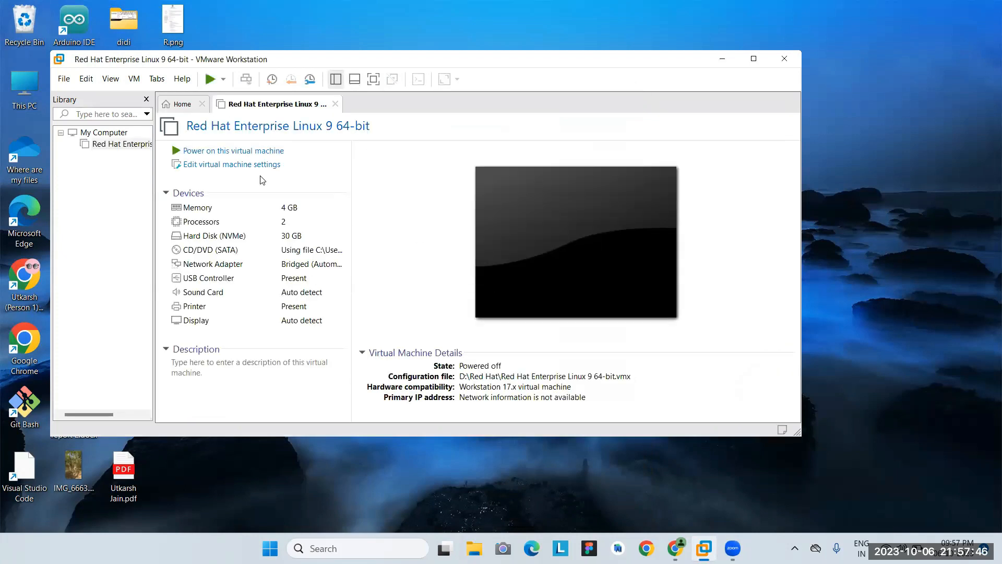
{"action": "left_click", "coordinate": [198, 154]}
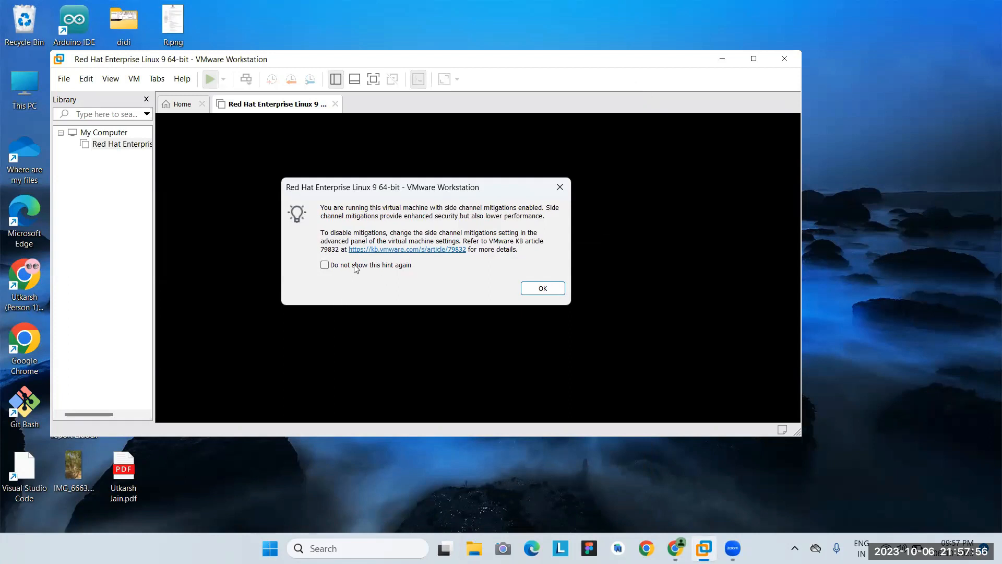
Turn off the side channel mitigations hint permanently and maximize the VMware Workstation window.
{"action": "left_click", "coordinate": [324, 265]}
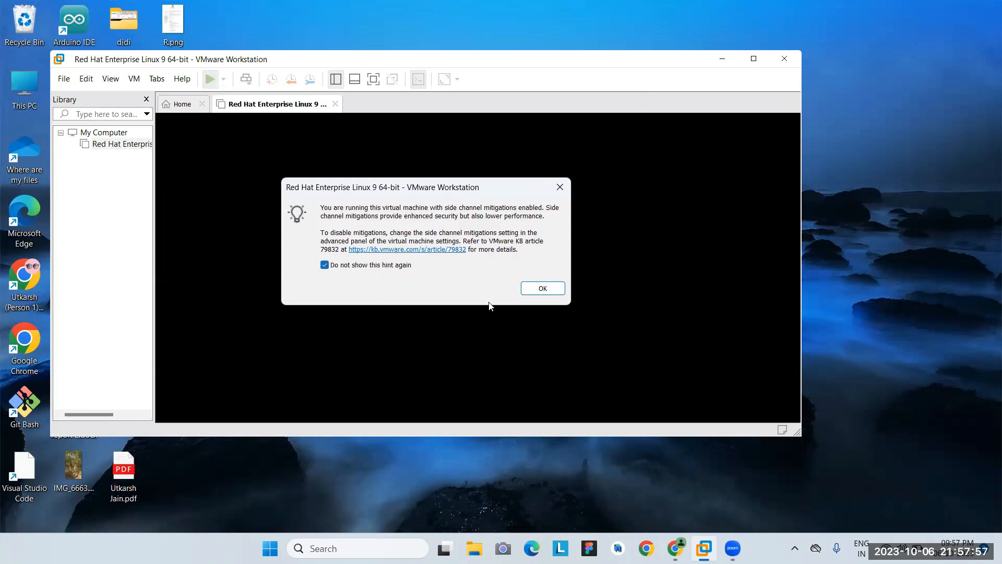
{"action": "left_click", "coordinate": [538, 289]}
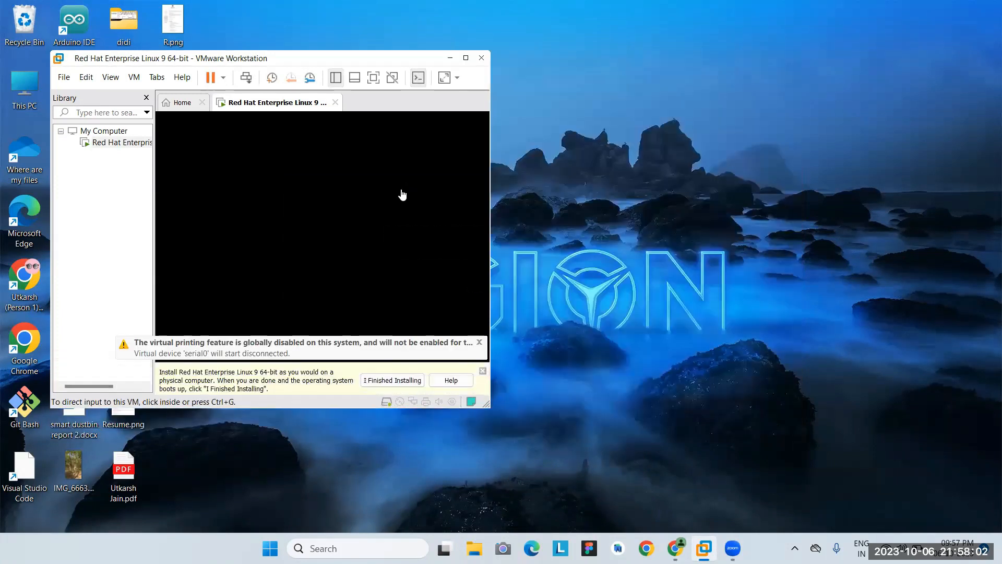
{"action": "left_click", "coordinate": [466, 59]}
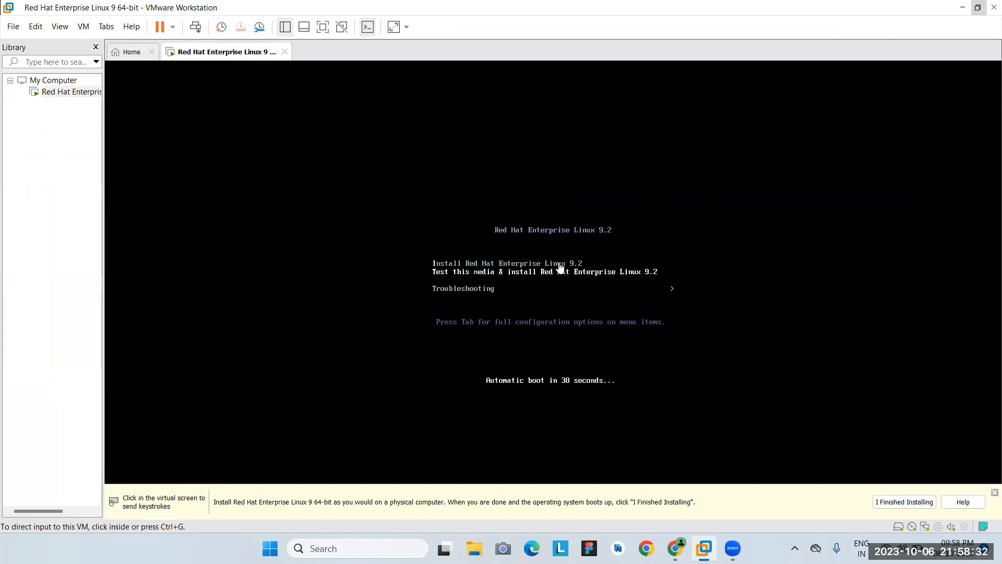
Boot the 'Install Red Hat Enterprise Linux 9.2' entry from the VM's boot menu.
{"action": "left_click", "coordinate": [527, 276]}
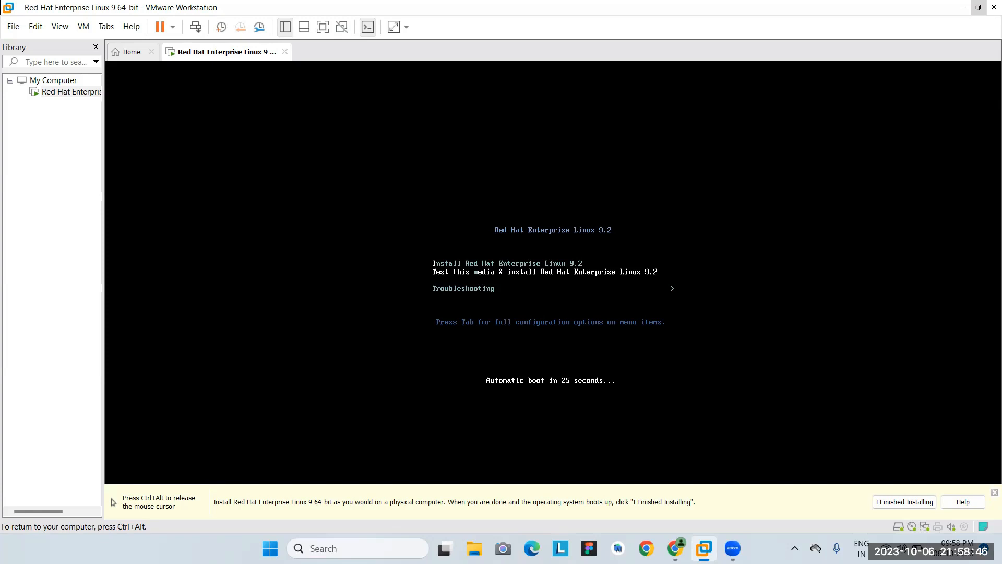
{"action": "key", "text": "Up"}
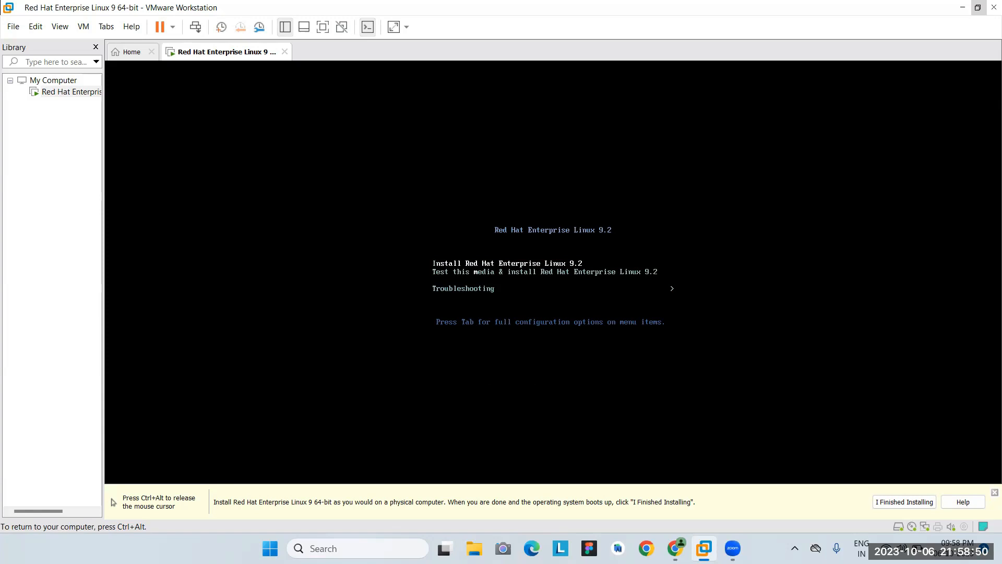
{"action": "key", "text": "Return"}
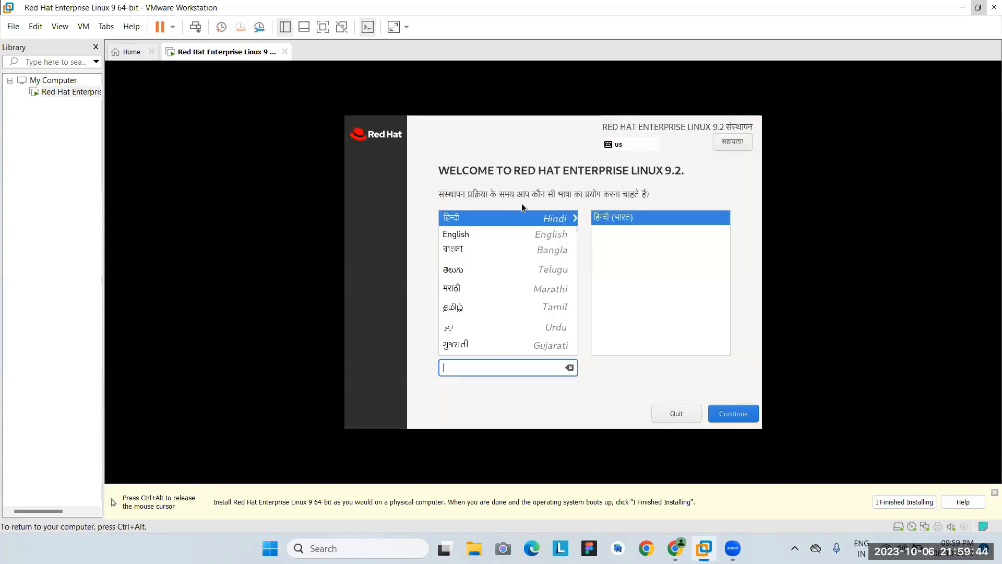
Choose English, accept the auto-detected installation source, and open Installation Destination.
{"action": "left_click", "coordinate": [525, 231]}
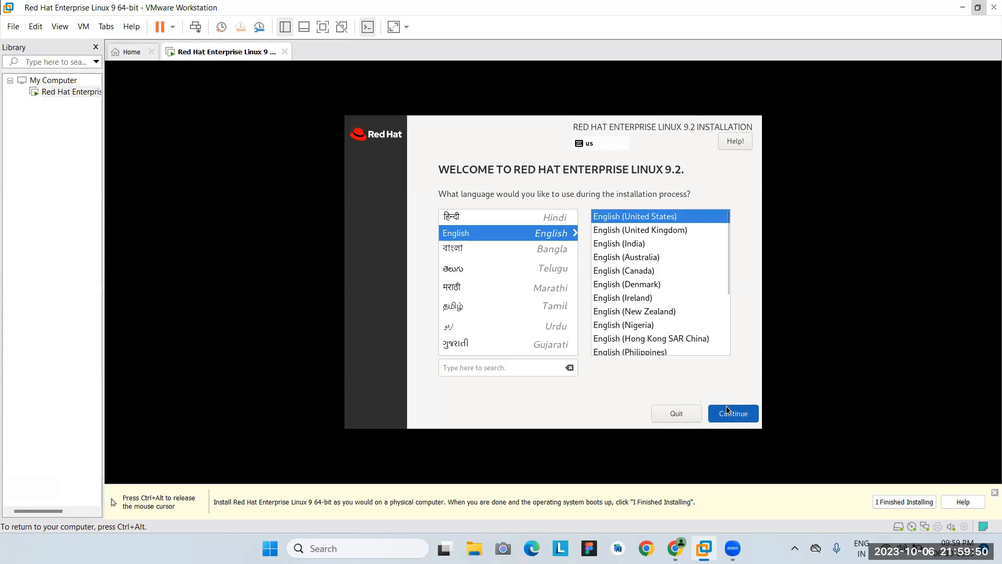
{"action": "key", "text": "Return"}
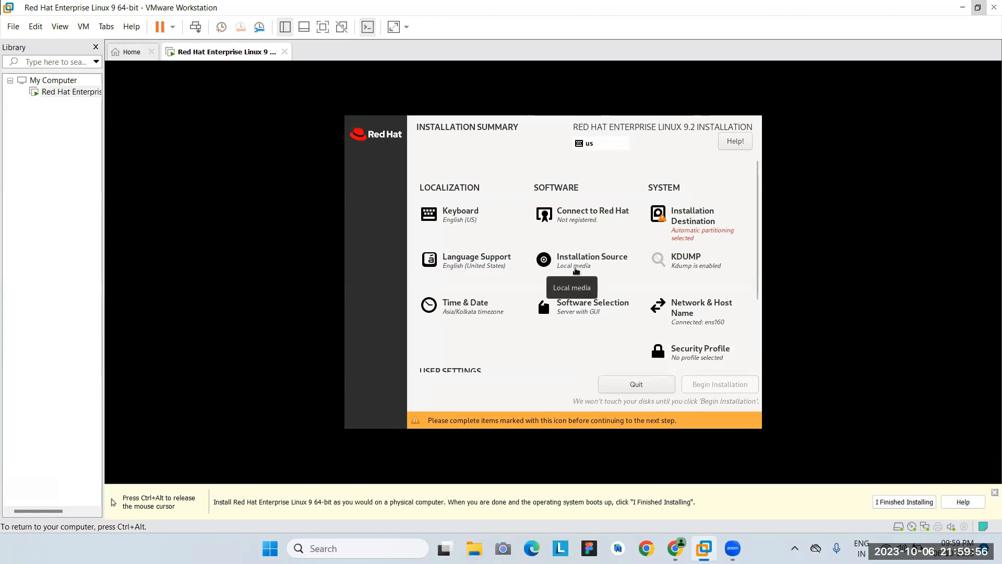
{"action": "left_click", "coordinate": [577, 271]}
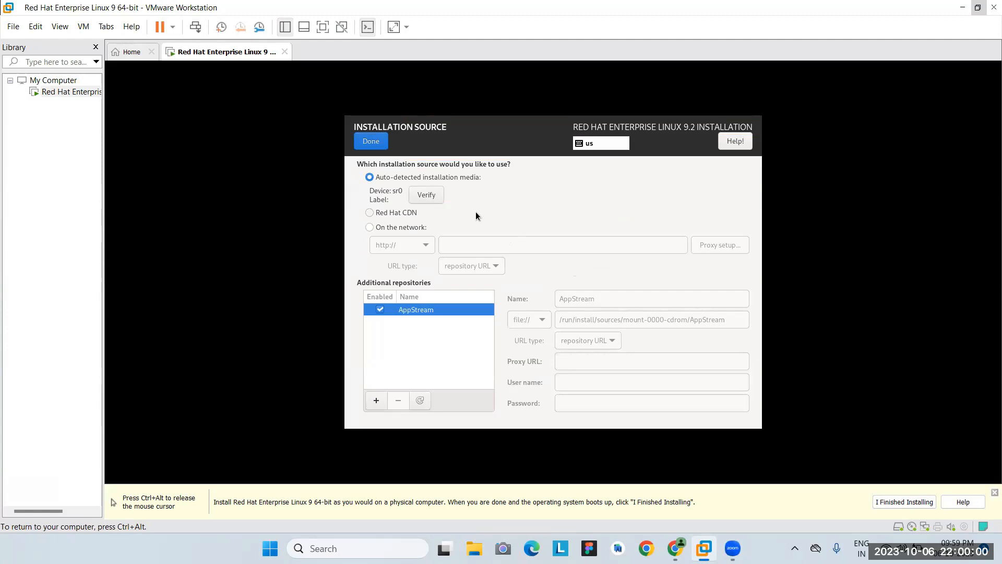
{"action": "left_click", "coordinate": [385, 143]}
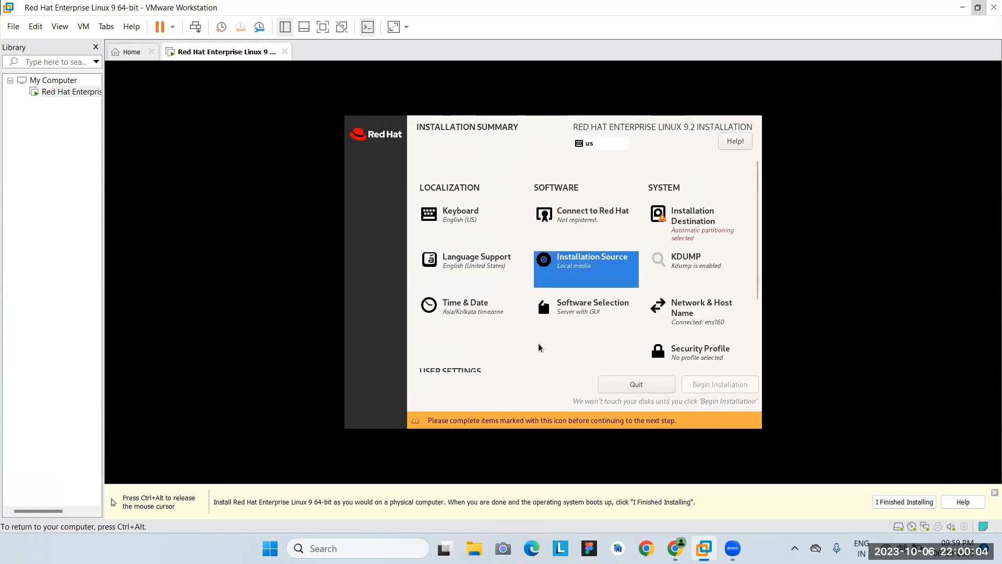
{"action": "left_click", "coordinate": [691, 227]}
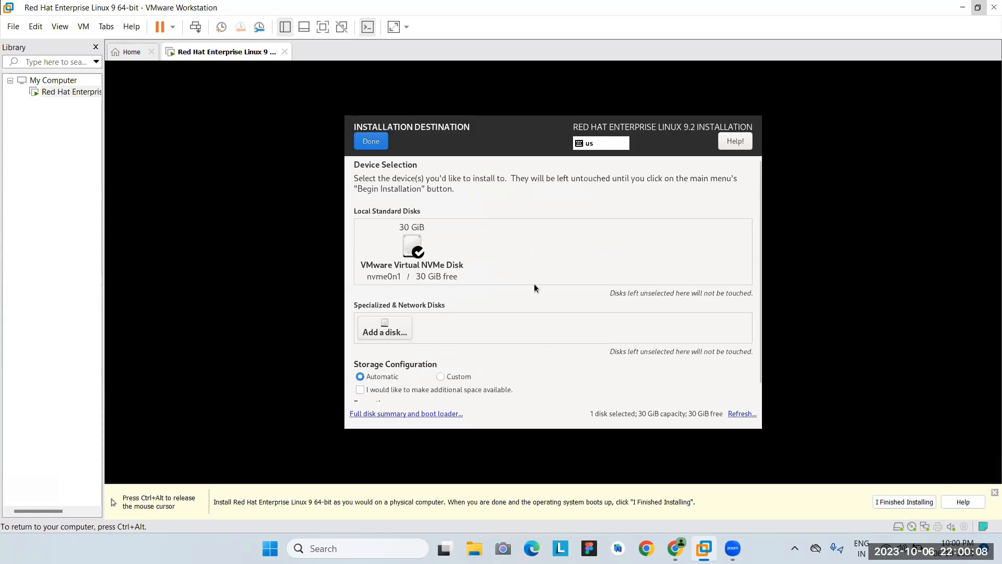
Choose custom storage configuration and add a 25G root (/) mount point.
{"action": "left_click", "coordinate": [440, 376]}
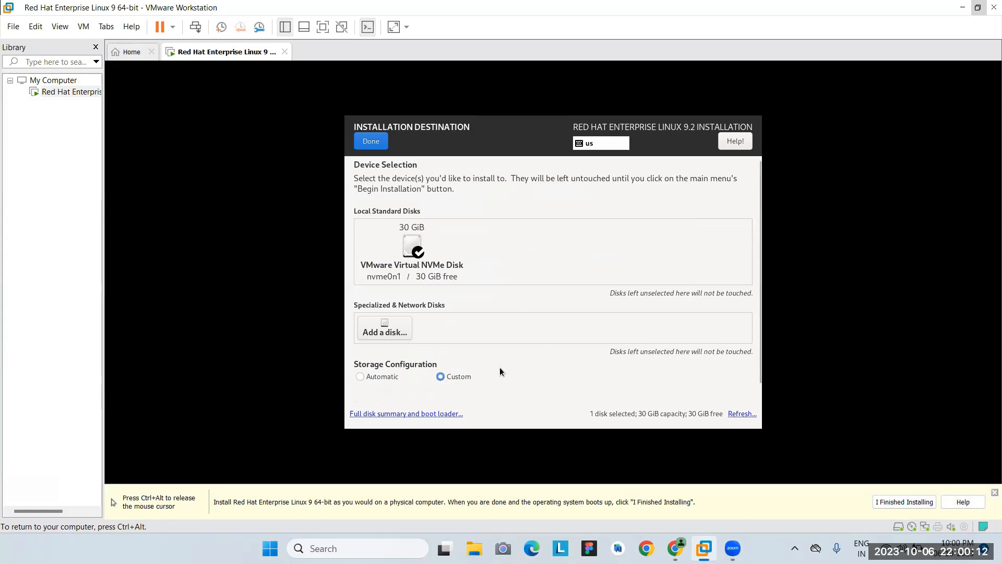
{"action": "left_click", "coordinate": [373, 139]}
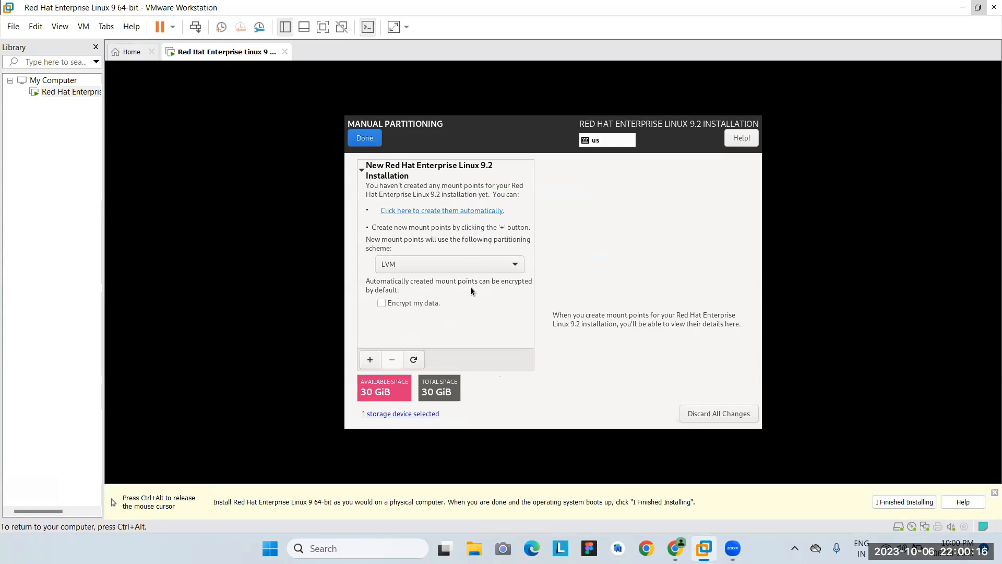
{"action": "left_click", "coordinate": [369, 360]}
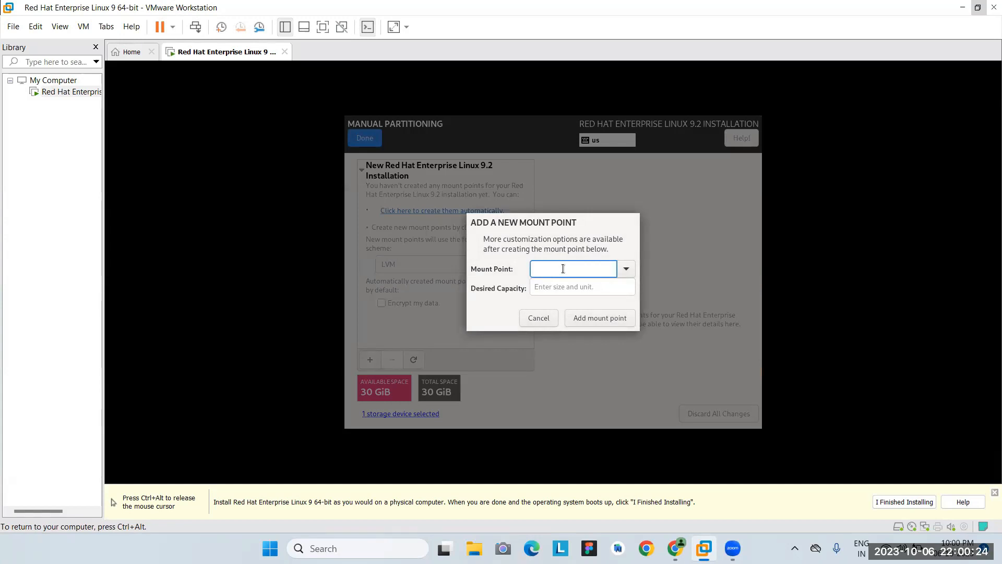
{"action": "left_click", "coordinate": [624, 268]}
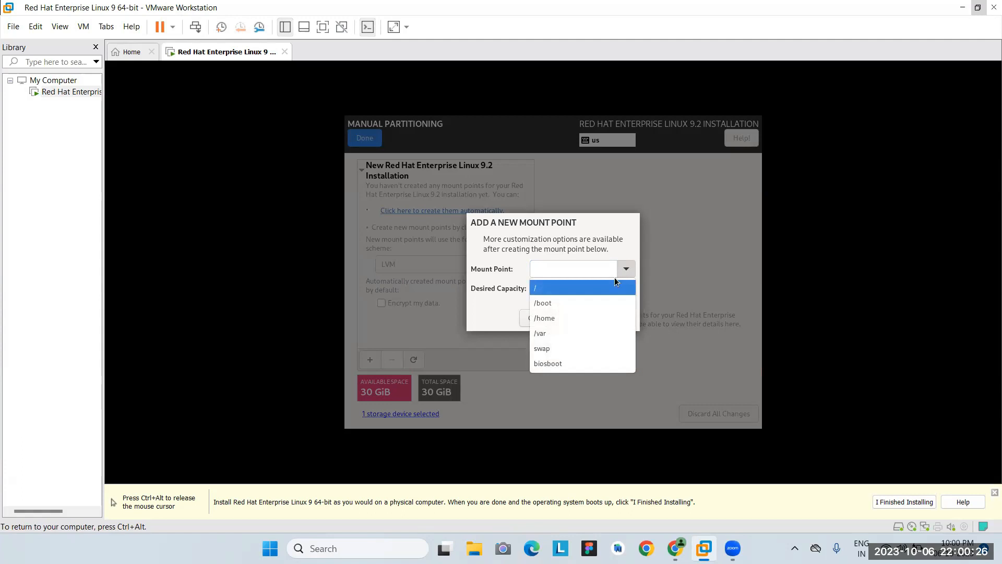
{"action": "left_click", "coordinate": [589, 287]}
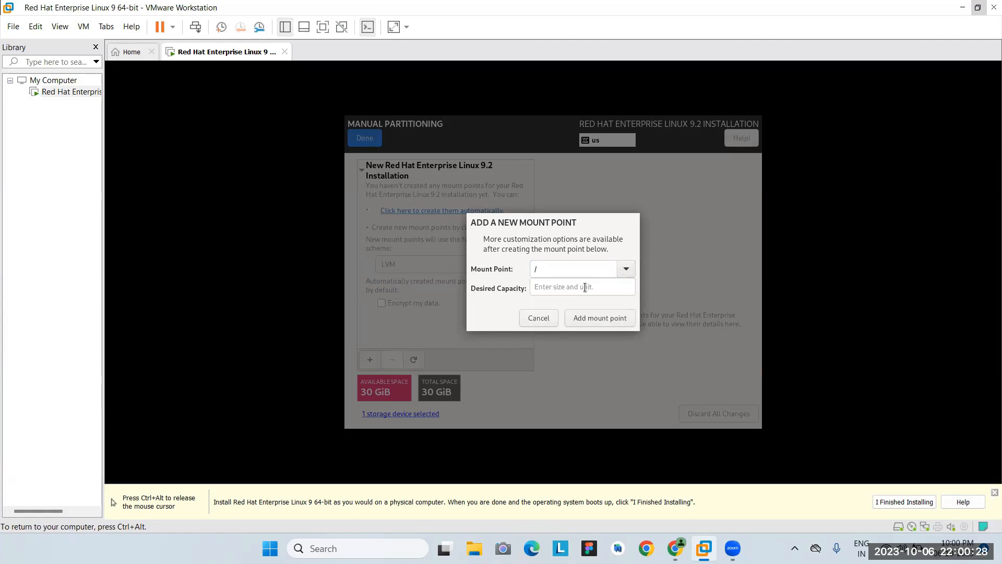
{"action": "left_click", "coordinate": [584, 288]}
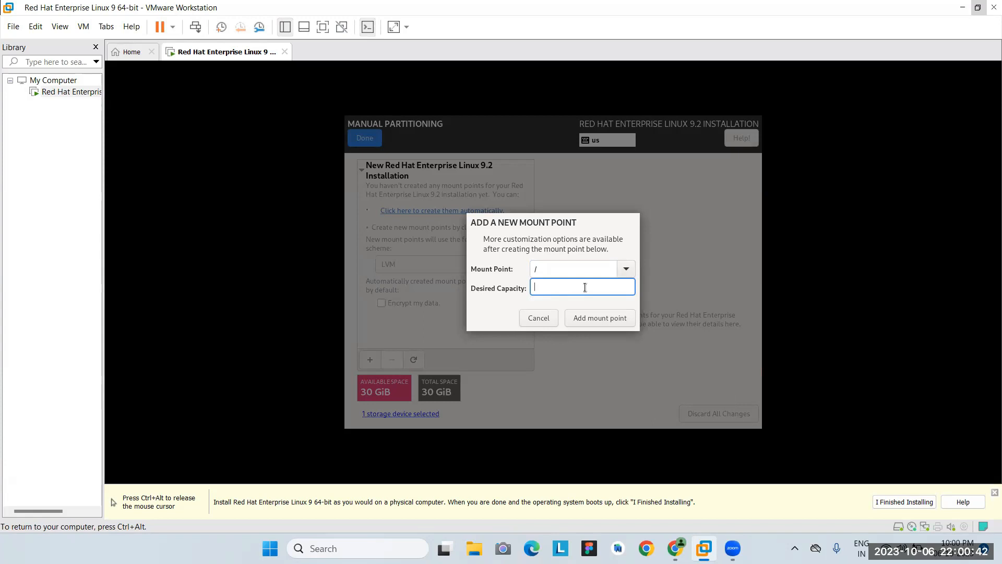
{"action": "type", "text": "9"}
{"action": "key", "text": "BackSpace"}
{"action": "type", "text": "25G"}
{"action": "left_click", "coordinate": [613, 318]}
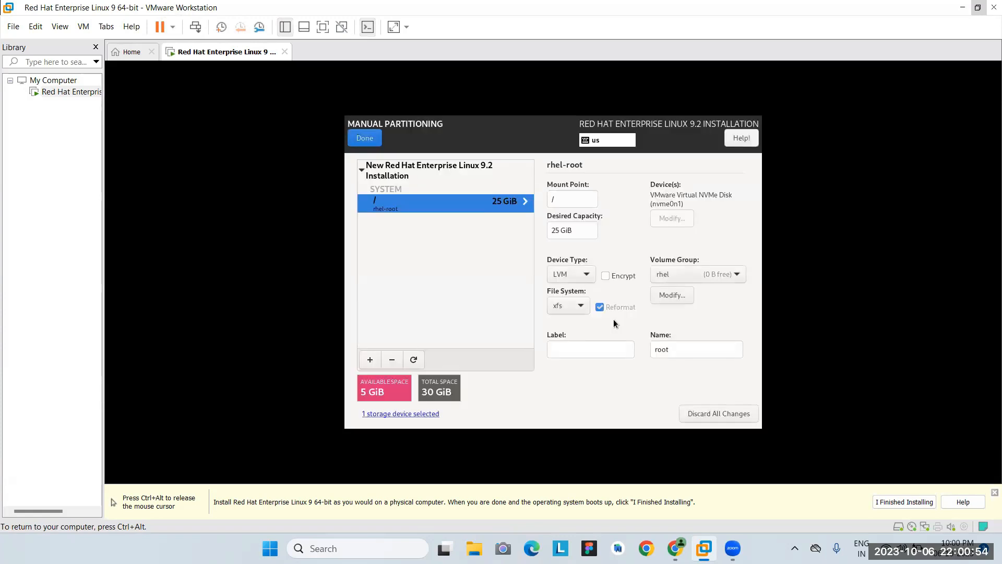
Add a 500M /boot mount point.
{"action": "left_click", "coordinate": [370, 359]}
{"action": "left_click", "coordinate": [627, 269]}
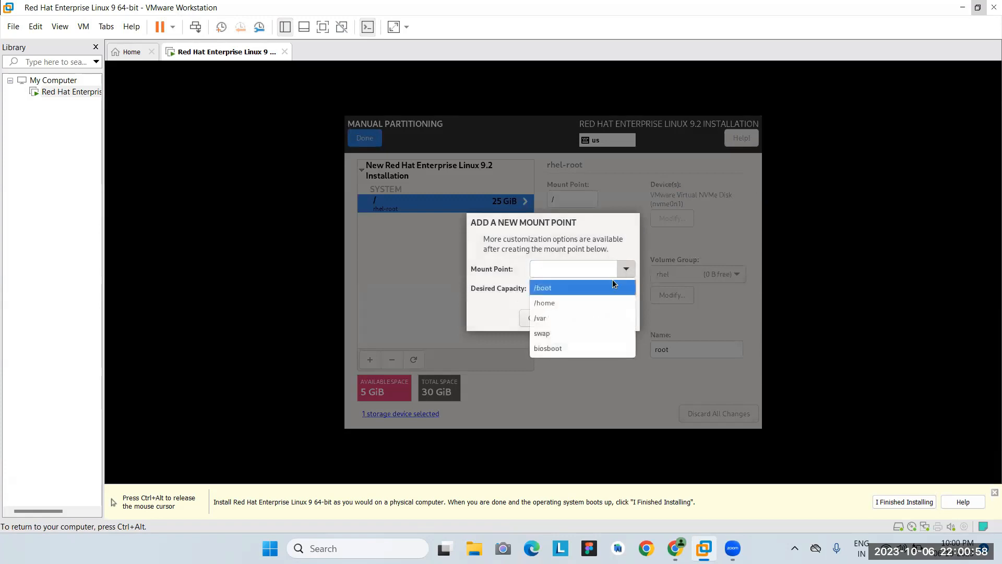
{"action": "left_click", "coordinate": [593, 286]}
{"action": "left_click", "coordinate": [591, 287]}
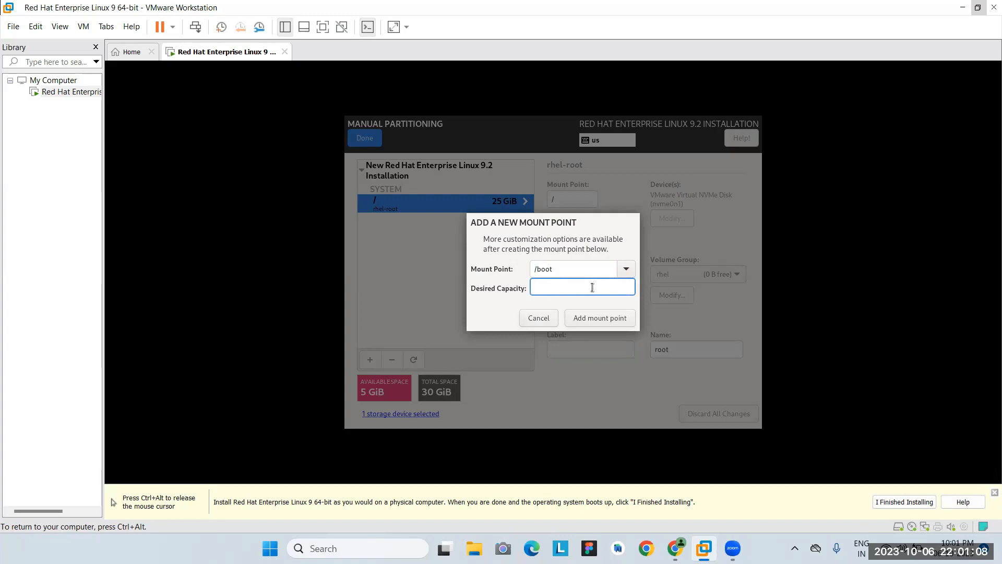
{"action": "type", "text": "500M"}
{"action": "left_click", "coordinate": [584, 315]}
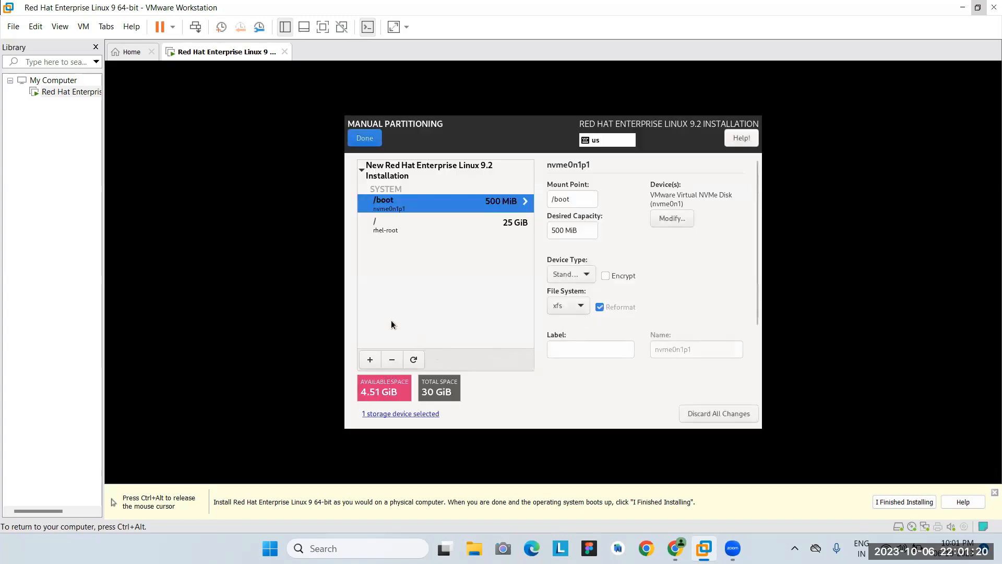
{"action": "left_click", "coordinate": [370, 359]}
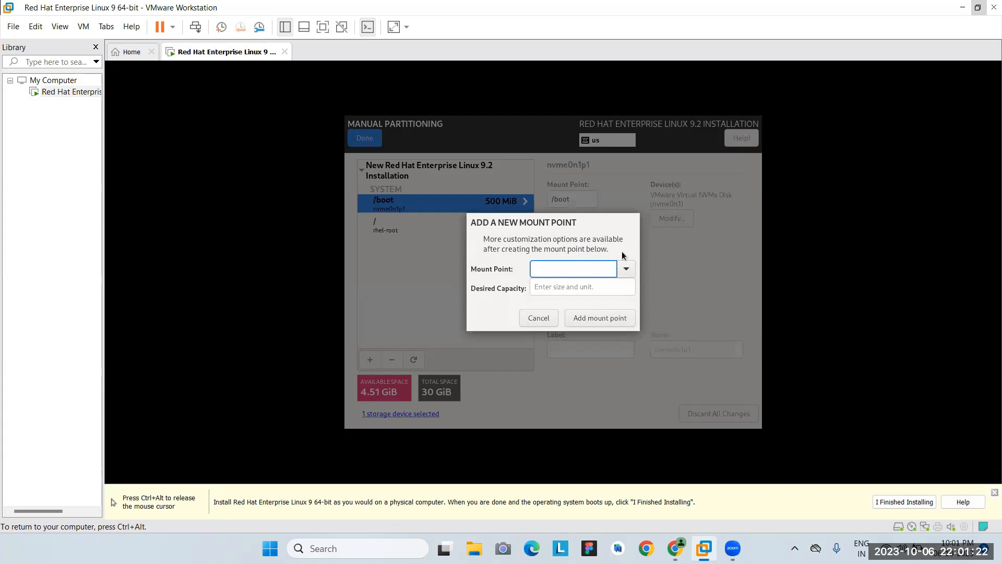
Add a swap mount point with a desired capacity of 4G.
{"action": "left_click", "coordinate": [625, 269]}
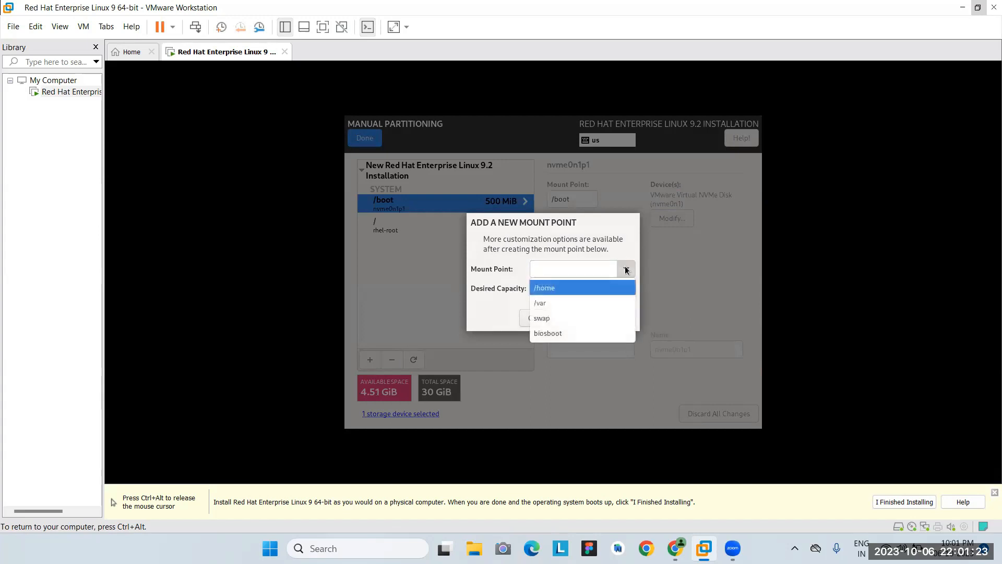
{"action": "left_click", "coordinate": [607, 317]}
{"action": "left_click", "coordinate": [579, 287]}
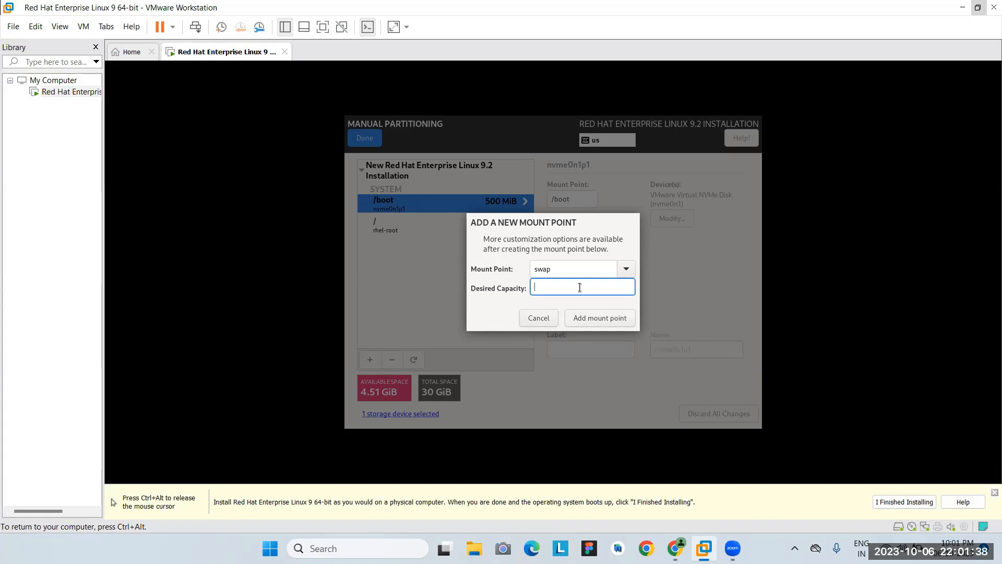
{"action": "type", "text": "4"}
{"action": "type", "text": "gb"}
{"action": "key", "text": "BackSpace"}
{"action": "key", "text": "BackSpace"}
{"action": "type", "text": "G"}
{"action": "left_click", "coordinate": [595, 318]}
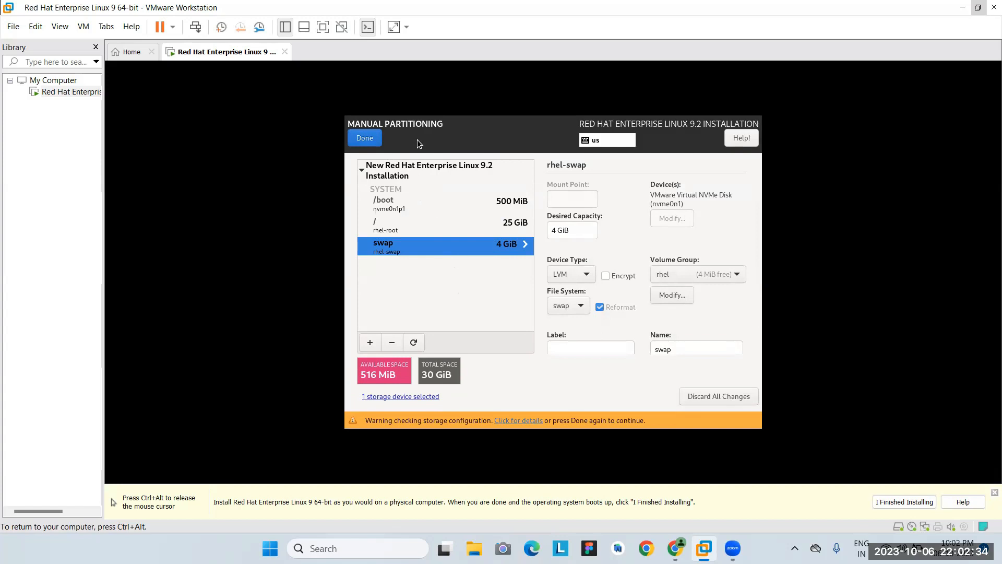
Accept the partitioning summary of changes and scroll the Installation Summary down to User Settings.
{"action": "left_click", "coordinate": [371, 140]}
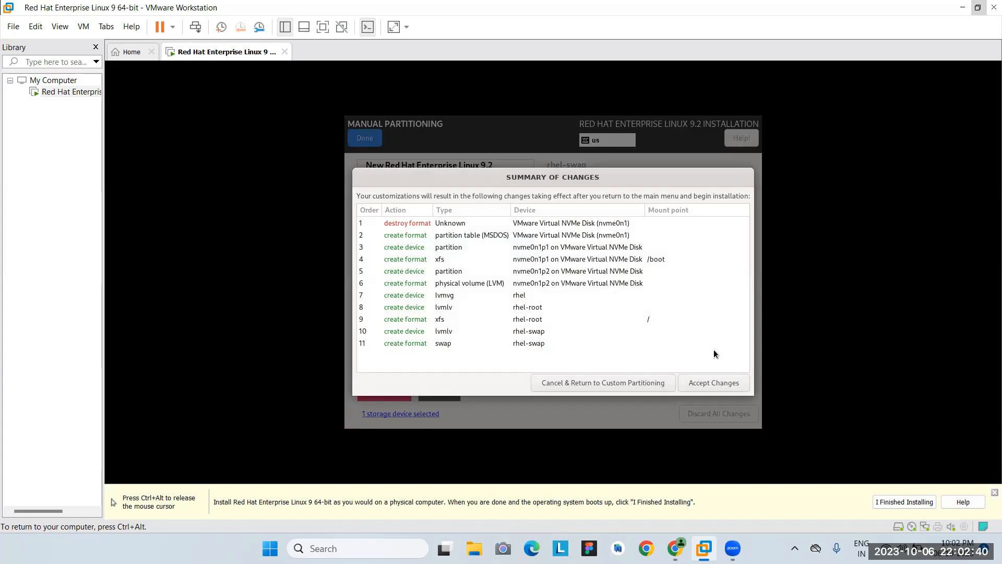
{"action": "left_click", "coordinate": [728, 382]}
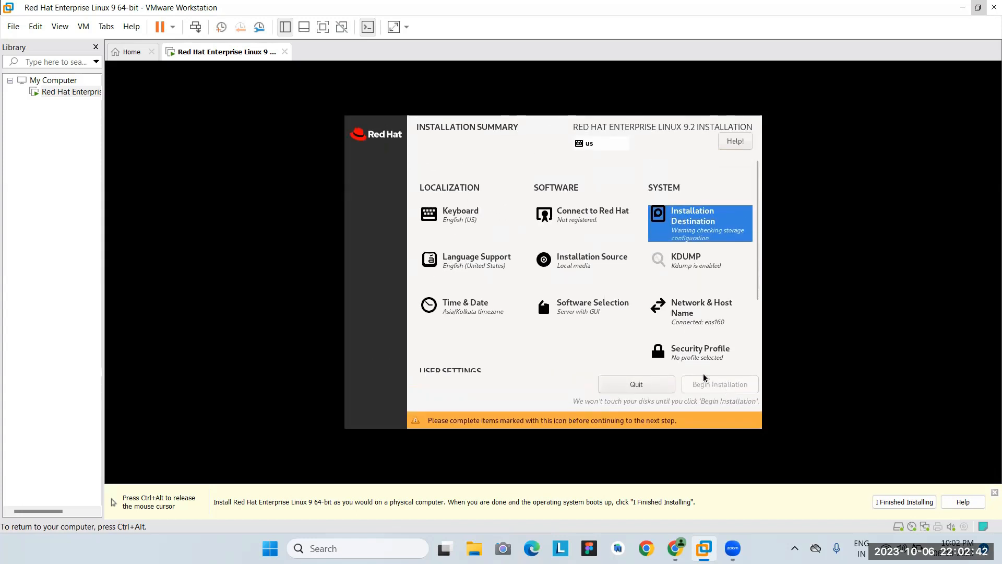
{"action": "scroll", "coordinate": [498, 368], "scroll_direction": "down", "scroll_amount": 2}
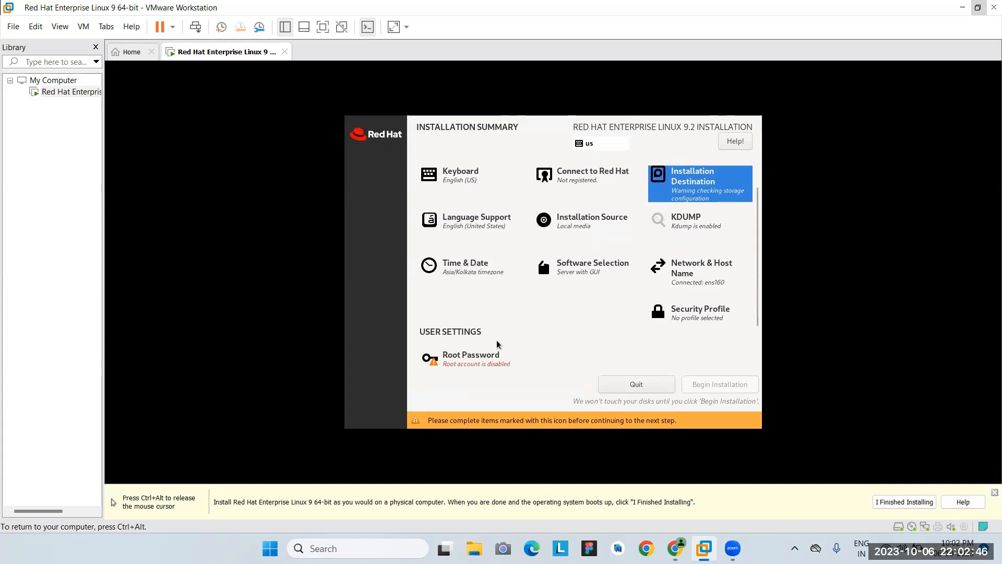
Enter and confirm the root password, leaving the root account unlocked.
{"action": "left_click", "coordinate": [477, 365]}
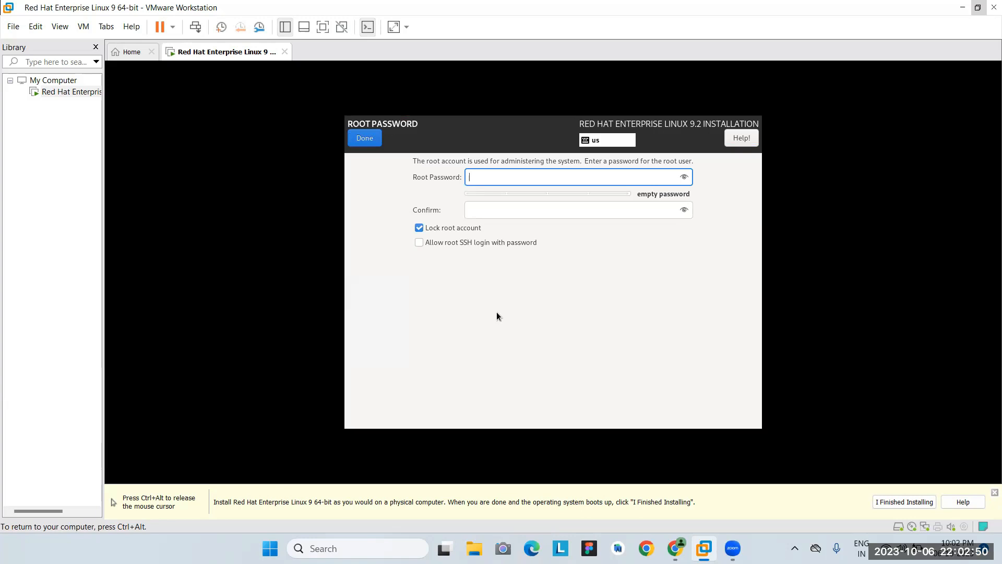
{"action": "type", "text": "root1"}
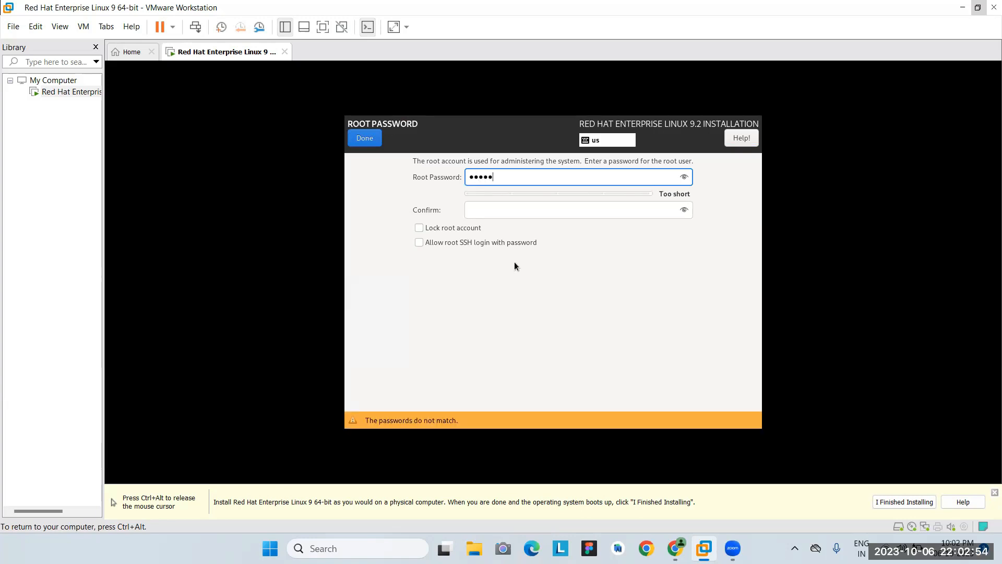
{"action": "key", "text": "BackSpace"}
{"action": "key", "text": "BackSpace"}
{"action": "key", "text": "BackSpace"}
{"action": "key", "text": "BackSpace"}
{"action": "key", "text": "BackSpace"}
{"action": "type", "text": "ro••••"}
{"action": "left_click", "coordinate": [514, 208]}
{"action": "type", "text": "•••"}
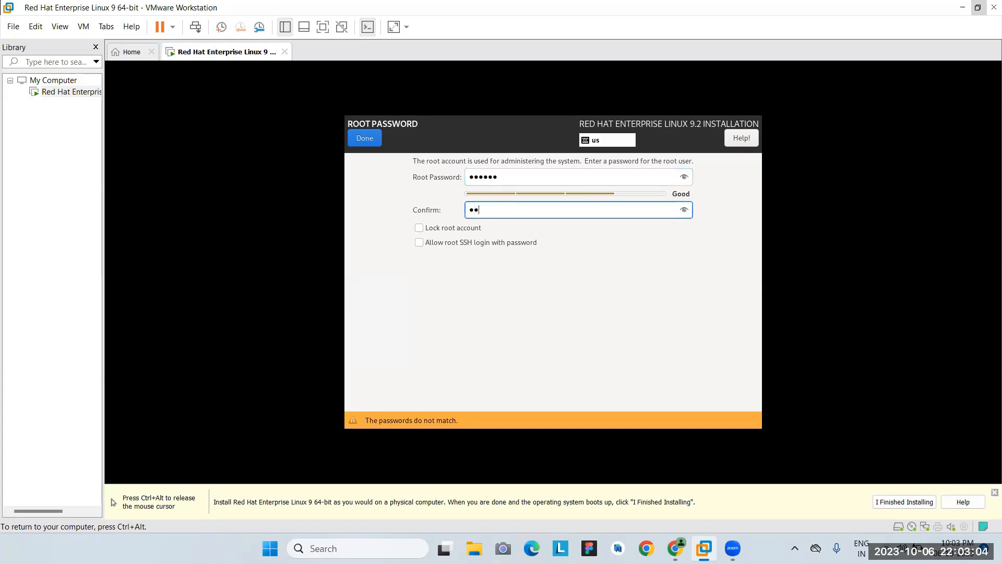
{"action": "type", "text": "•••"}
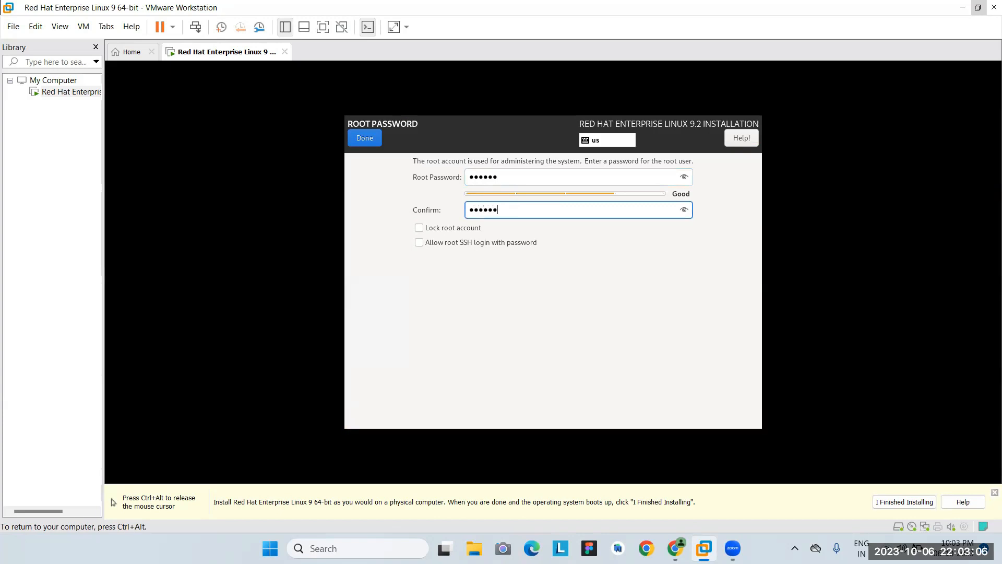
{"action": "left_click", "coordinate": [374, 139]}
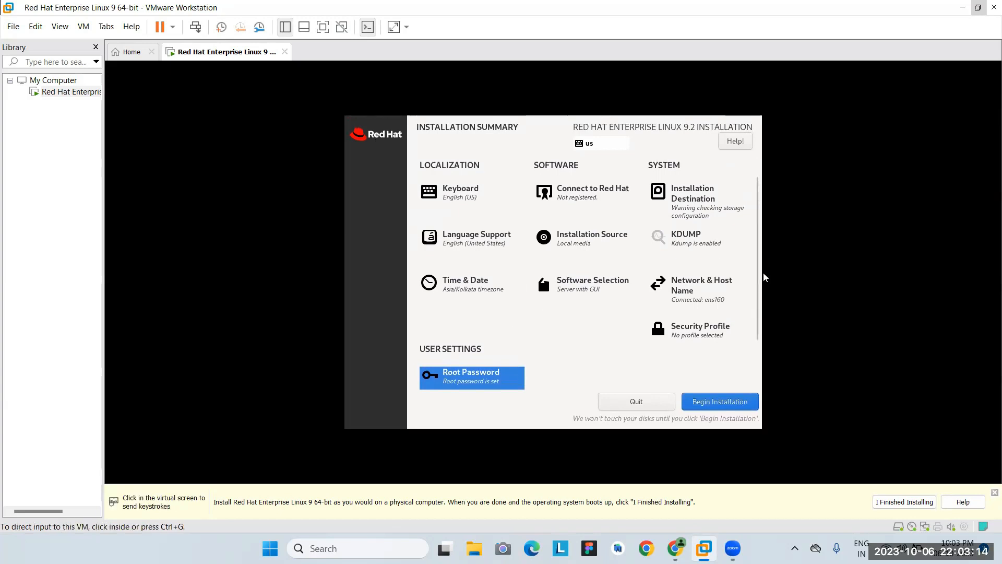
Scroll the Installation Summary to confirm Root Password reads 'Root password is set'.
{"action": "left_click_drag", "start_coordinate": [757, 275], "coordinate": [754, 364]}
{"action": "left_click_drag", "start_coordinate": [755, 279], "coordinate": [750, 359]}
{"action": "scroll", "coordinate": [612, 353], "scroll_direction": "up", "scroll_amount": 2}
{"action": "scroll", "coordinate": [612, 355], "scroll_direction": "down", "scroll_amount": 1}
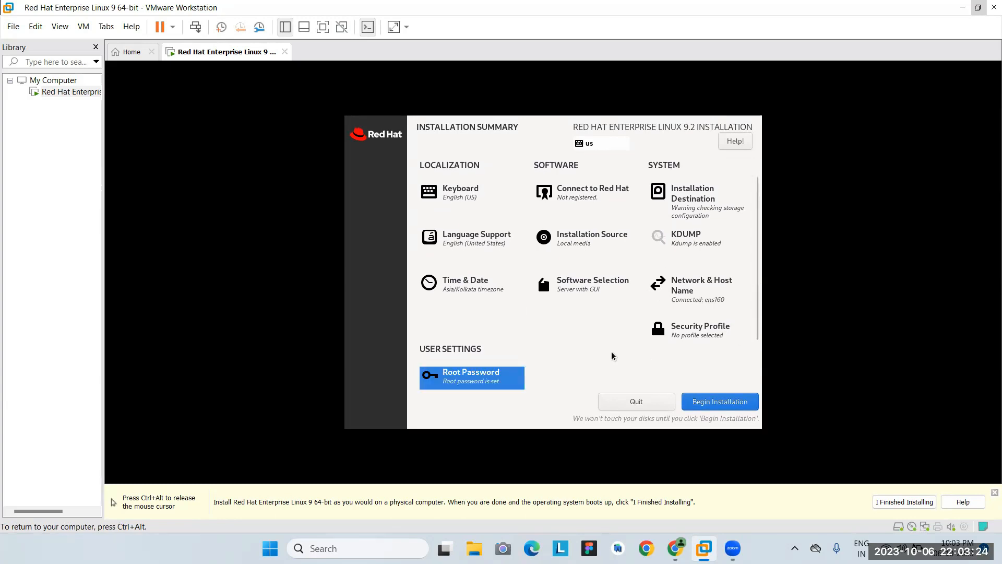
{"action": "scroll", "coordinate": [612, 355], "scroll_direction": "up", "scroll_amount": 1}
{"action": "scroll", "coordinate": [612, 355], "scroll_direction": "down", "scroll_amount": 1}
{"action": "scroll", "coordinate": [612, 356], "scroll_direction": "up", "scroll_amount": 1}
{"action": "scroll", "coordinate": [612, 355], "scroll_direction": "down", "scroll_amount": 1}
{"action": "scroll", "coordinate": [612, 355], "scroll_direction": "up", "scroll_amount": 1}
{"action": "scroll", "coordinate": [612, 356], "scroll_direction": "down", "scroll_amount": 1}
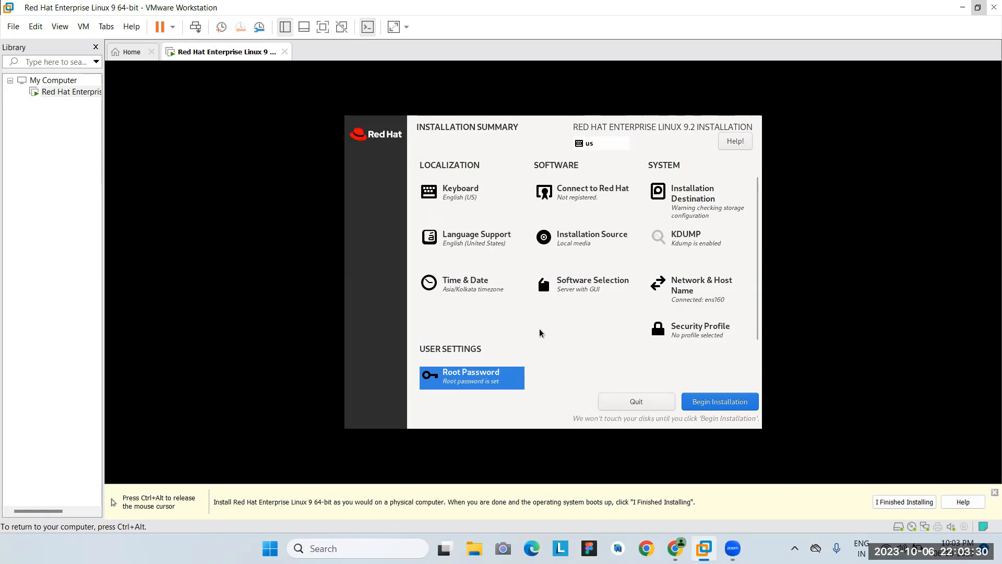
Begin the RHEL 9.2 installation and let its packages install.
{"action": "left_click", "coordinate": [706, 400]}
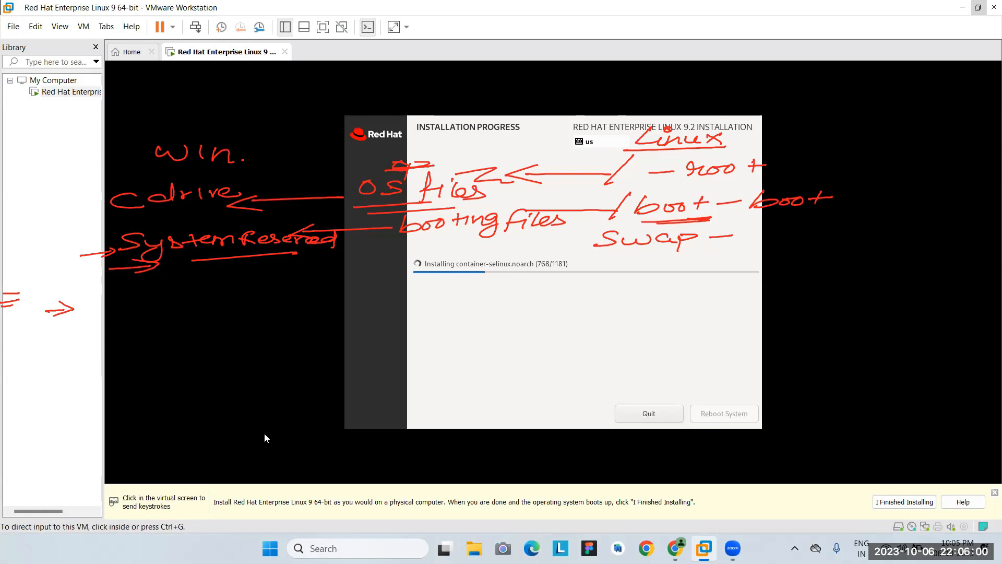
{"action": "left_click", "coordinate": [85, 413]}
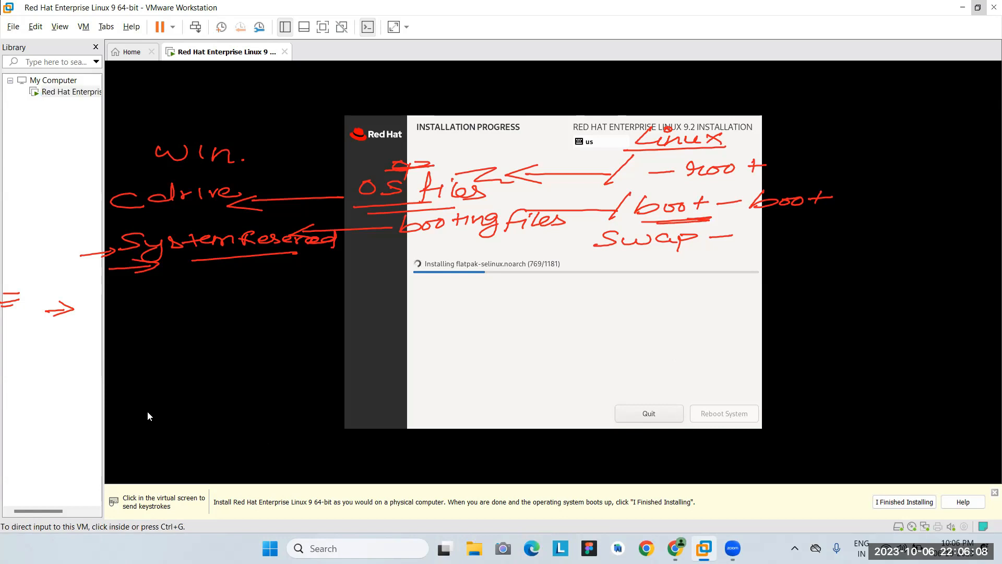
{"action": "key", "text": "super+r"}
Run diskmgmt.msc to view the host's 476.92 GB Disk 0 and its partitions.
{"action": "key", "text": "BackSpace"}
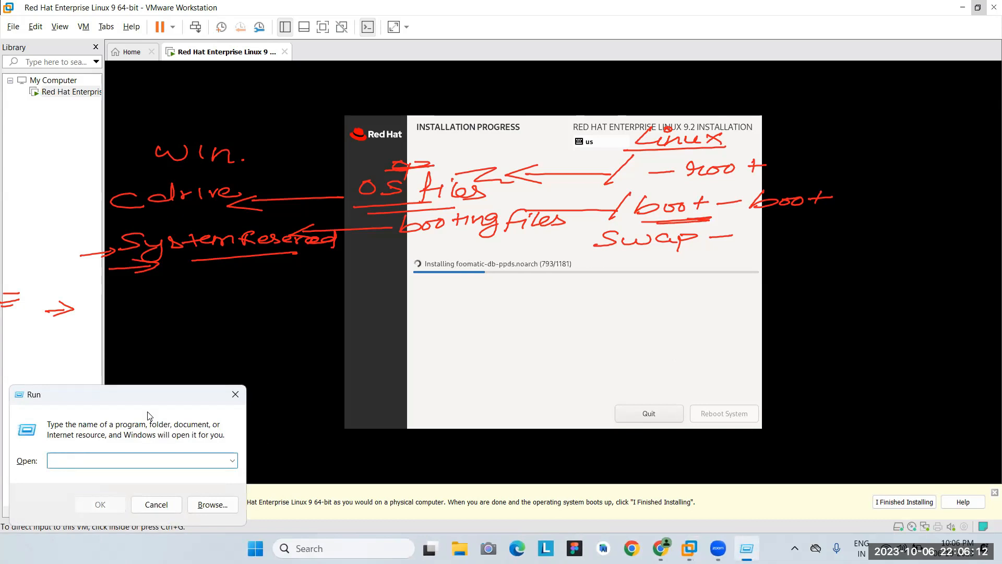
{"action": "type", "text": "disc"}
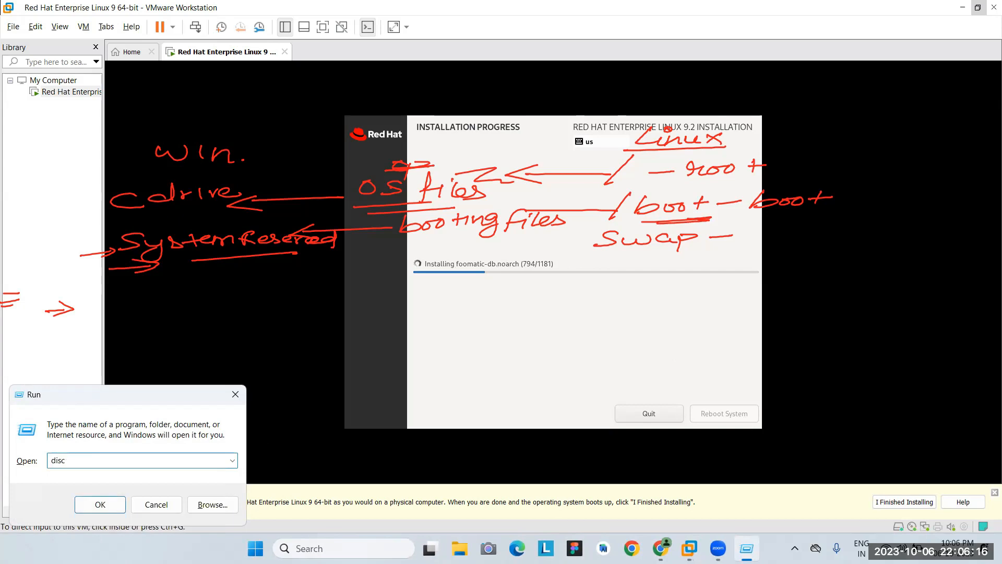
{"action": "key", "text": "BackSpace"}
{"action": "type", "text": "kmgmt"}
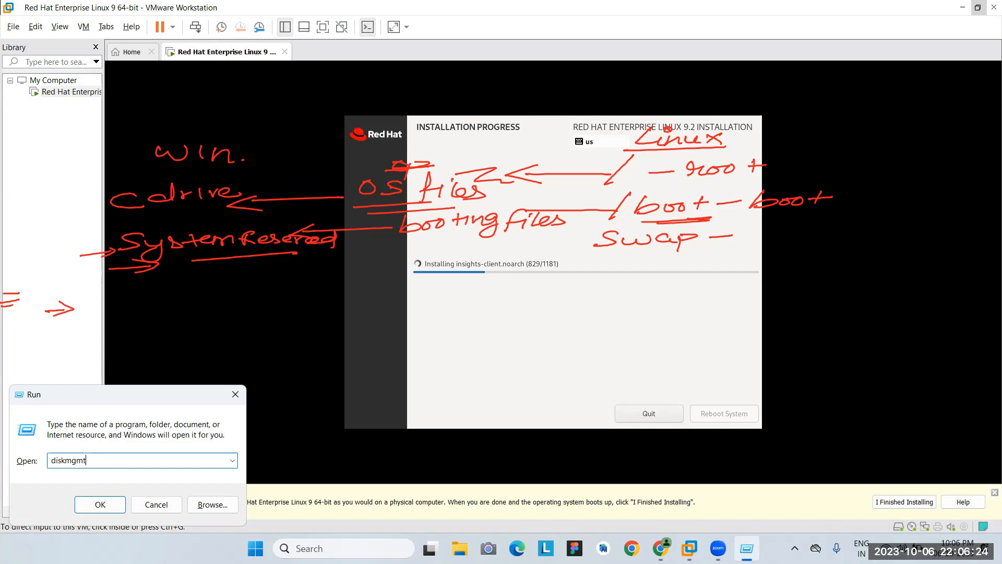
{"action": "type", "text": ".msc"}
{"action": "key", "text": "Return"}
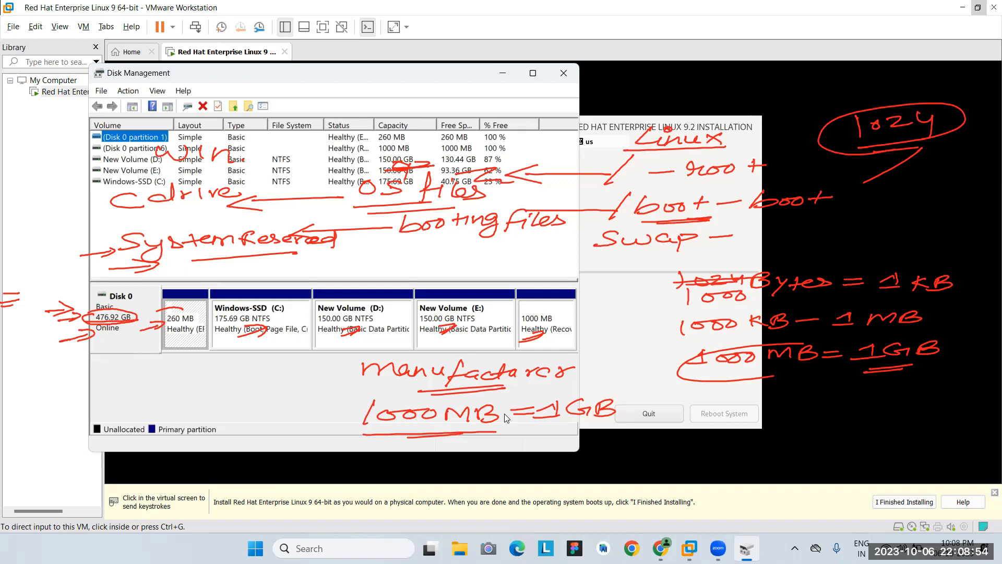
Launch System Information with msinfo32 to view the host's System Summary.
{"action": "key", "text": "super+r"}
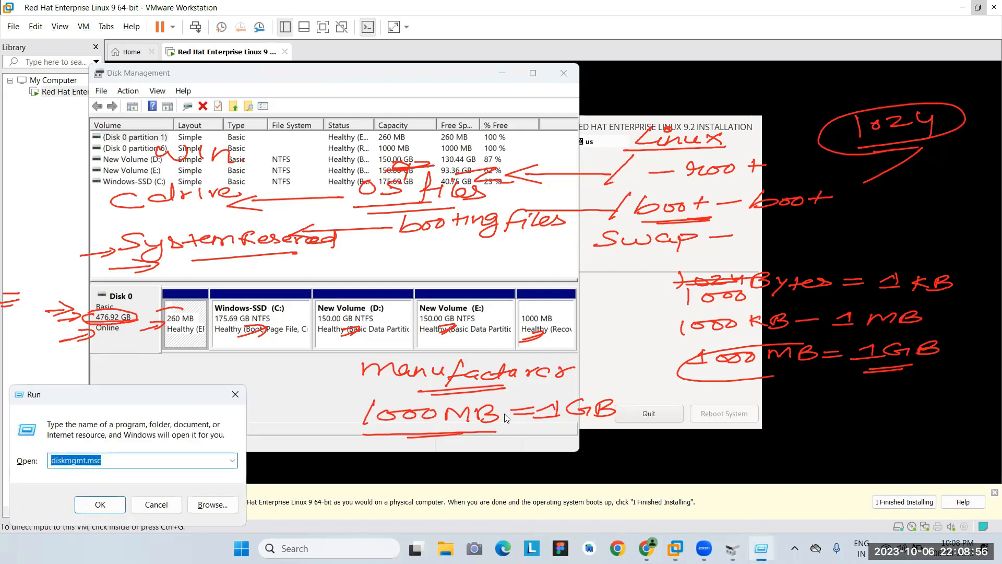
{"action": "key", "text": "BackSpace"}
{"action": "type", "text": "msinfo"}
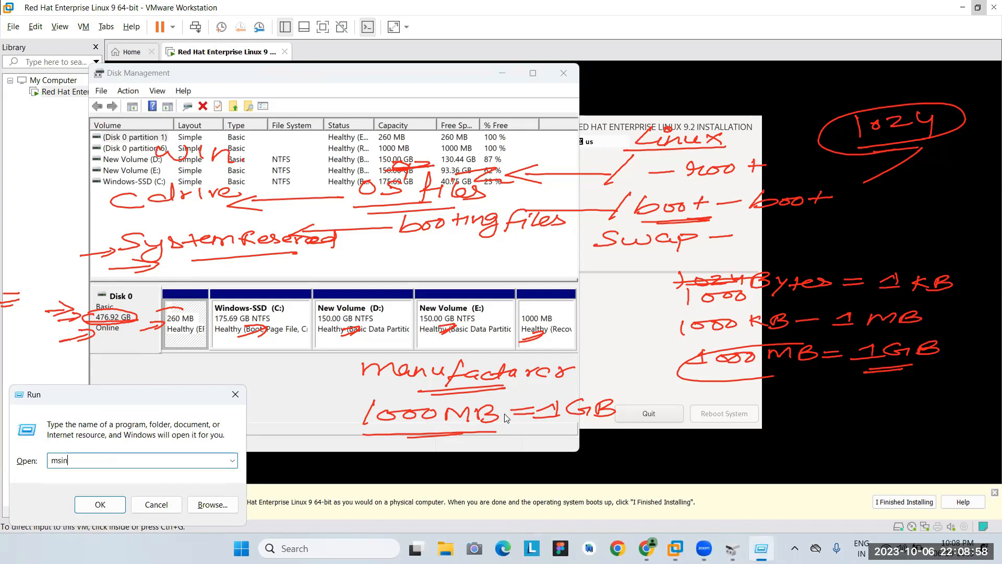
{"action": "type", "text": "32"}
{"action": "key", "text": "Return"}
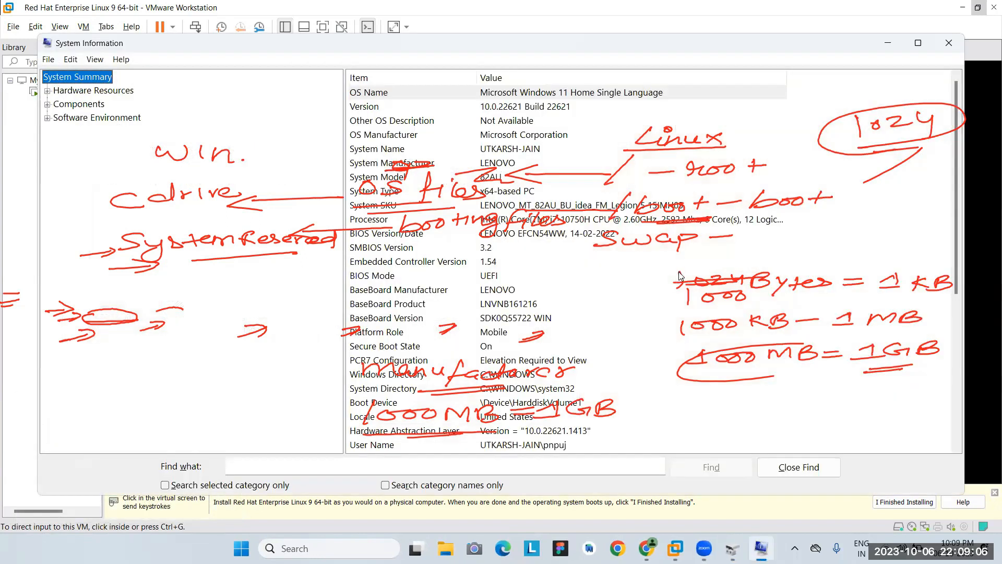
{"action": "scroll", "coordinate": [680, 275], "scroll_direction": "down", "scroll_amount": 1}
{"action": "scroll", "coordinate": [680, 275], "scroll_direction": "up", "scroll_amount": 1}
Expand Hardware Resources, Components and Storage in the System Information tree.
{"action": "left_click", "coordinate": [48, 91]}
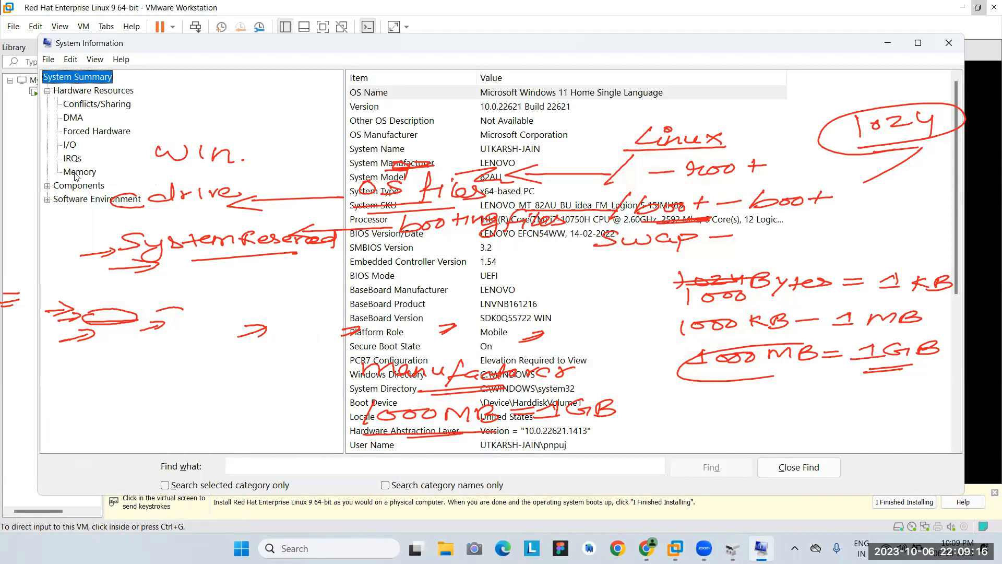
{"action": "left_click", "coordinate": [48, 186]}
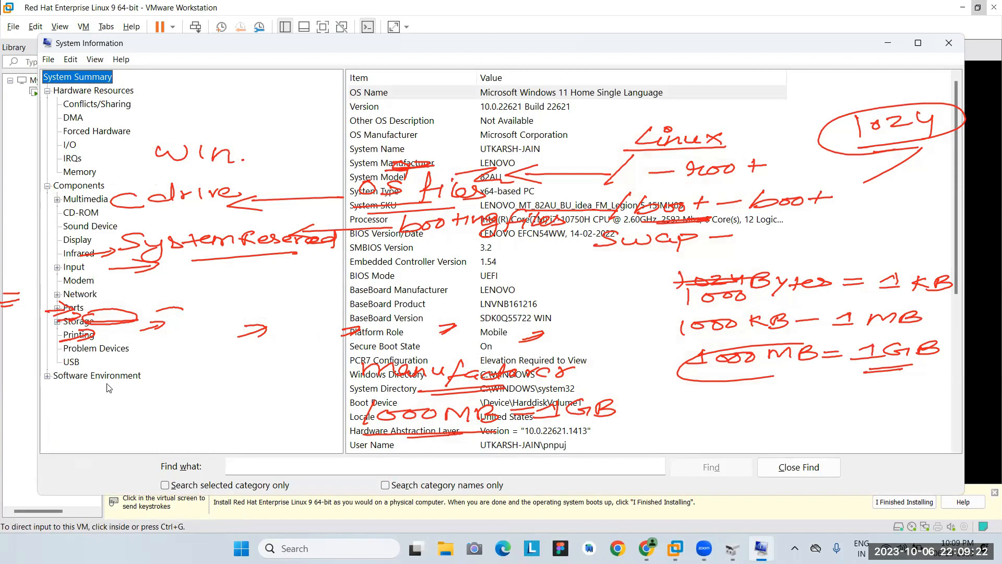
{"action": "left_click", "coordinate": [57, 322]}
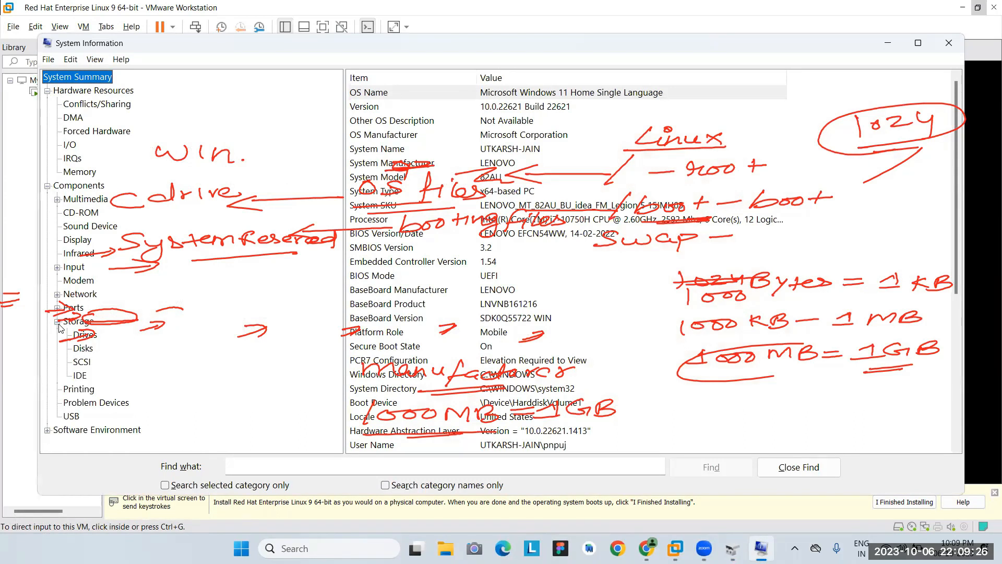
Select Storage > Disks to show the 476.94 GB host disk's size and partitions.
{"action": "left_click", "coordinate": [79, 348]}
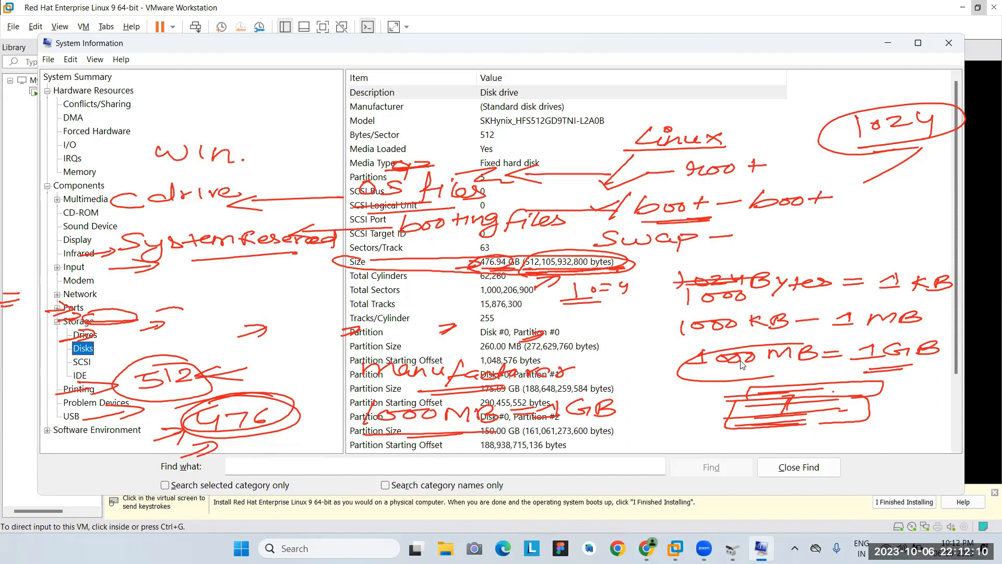
Close System Information and Disk Management, returning to the completed RHEL installer.
{"action": "left_click", "coordinate": [949, 44]}
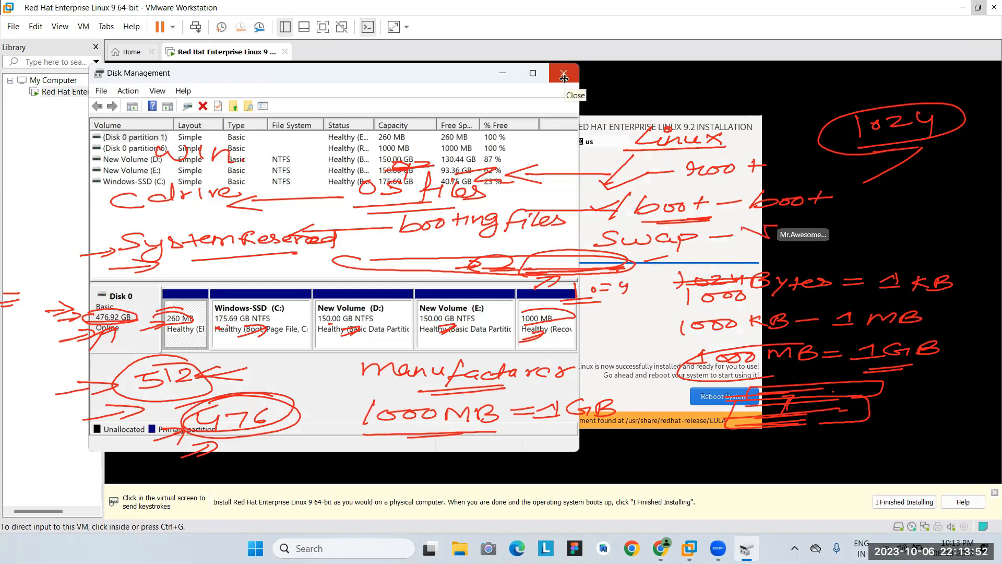
{"action": "left_click", "coordinate": [564, 77]}
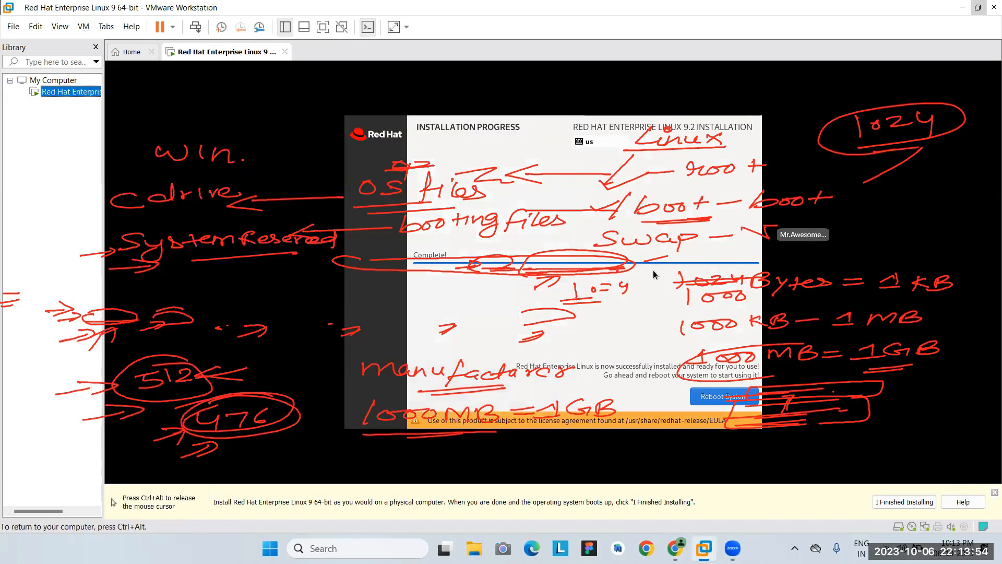
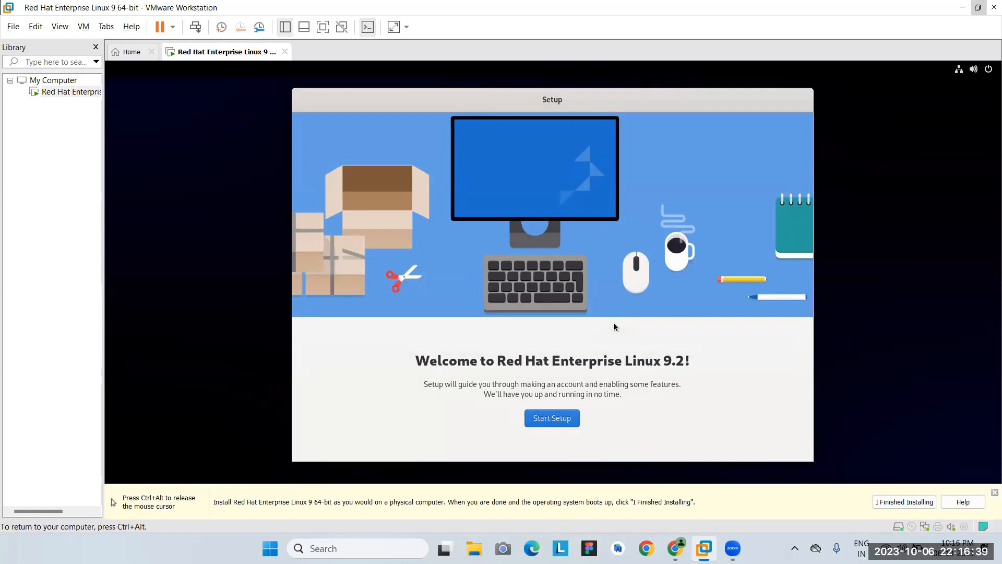
Start the first-boot setup, accept the default privacy settings, and skip online accounts.
{"action": "left_click", "coordinate": [550, 421]}
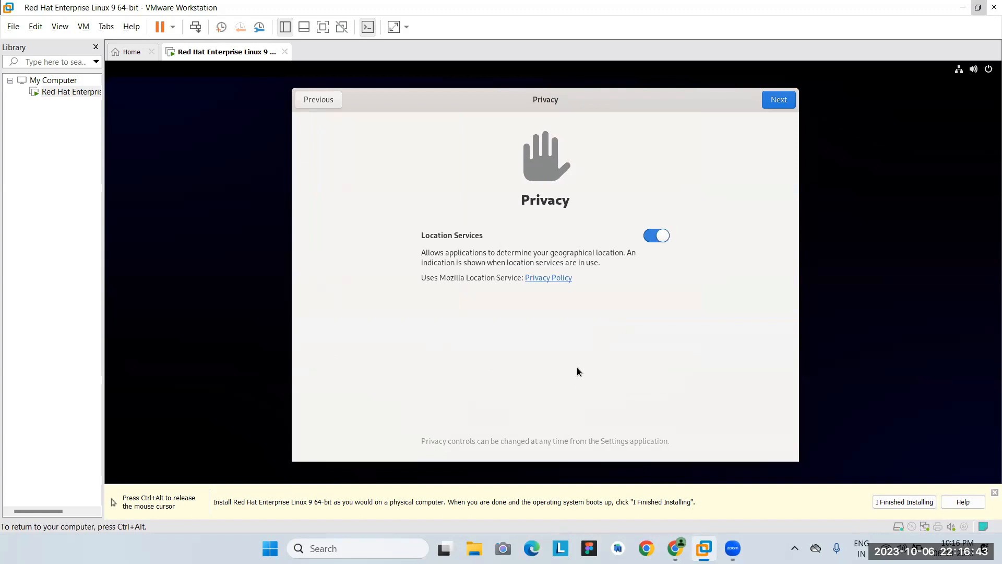
{"action": "left_click", "coordinate": [775, 104]}
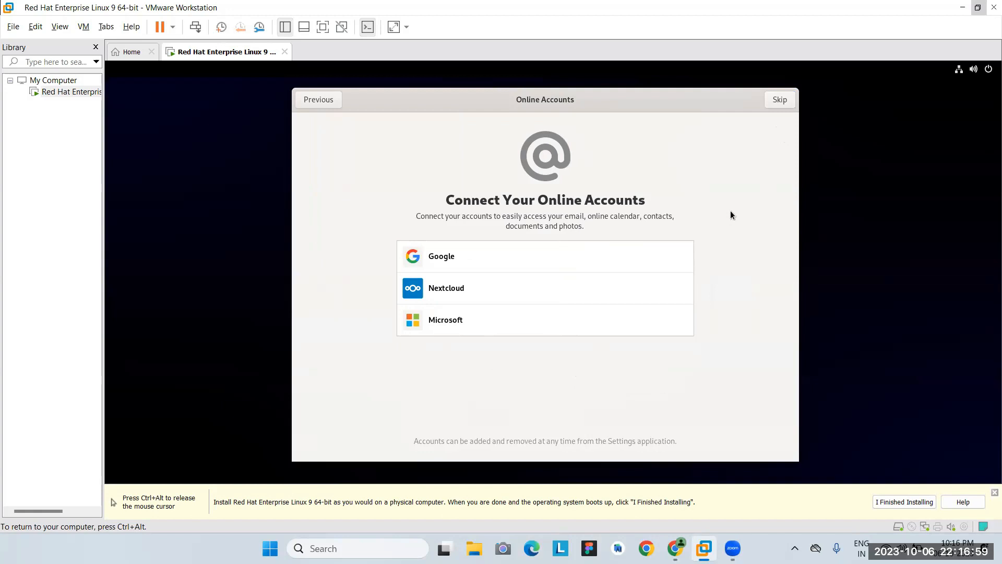
{"action": "left_click", "coordinate": [779, 92]}
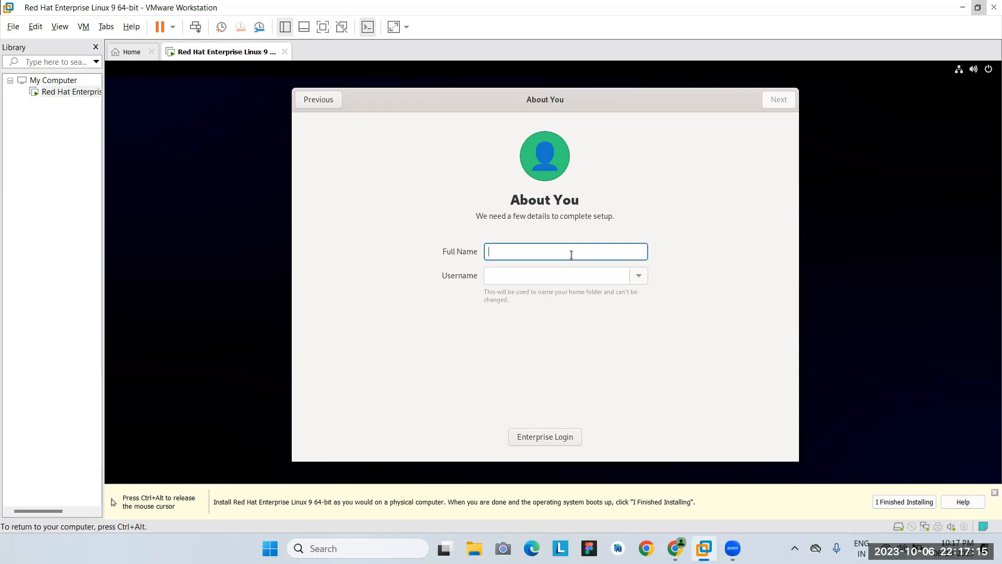
Enter 'Student' as the full name, letting the username auto-fill as 'student', and continue.
{"action": "type", "text": "Student"}
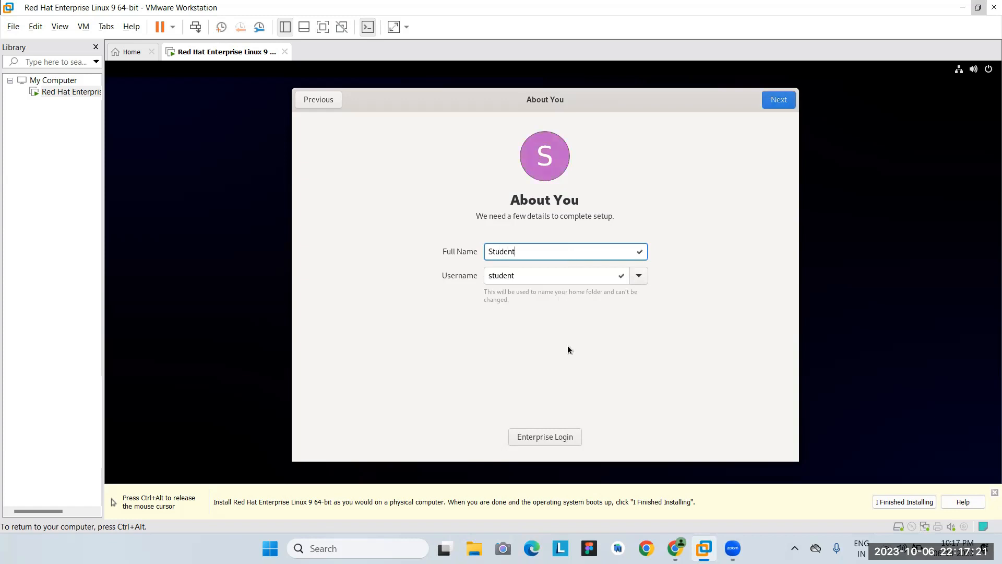
{"action": "left_click", "coordinate": [784, 97]}
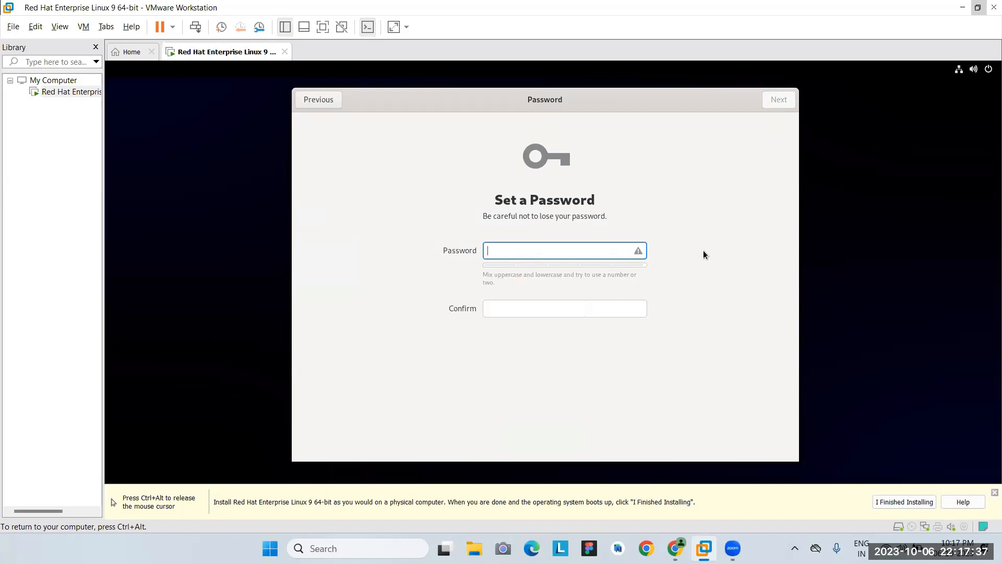
Type the account password in the Password field and its confirmation.
{"action": "type", "text": "r"}
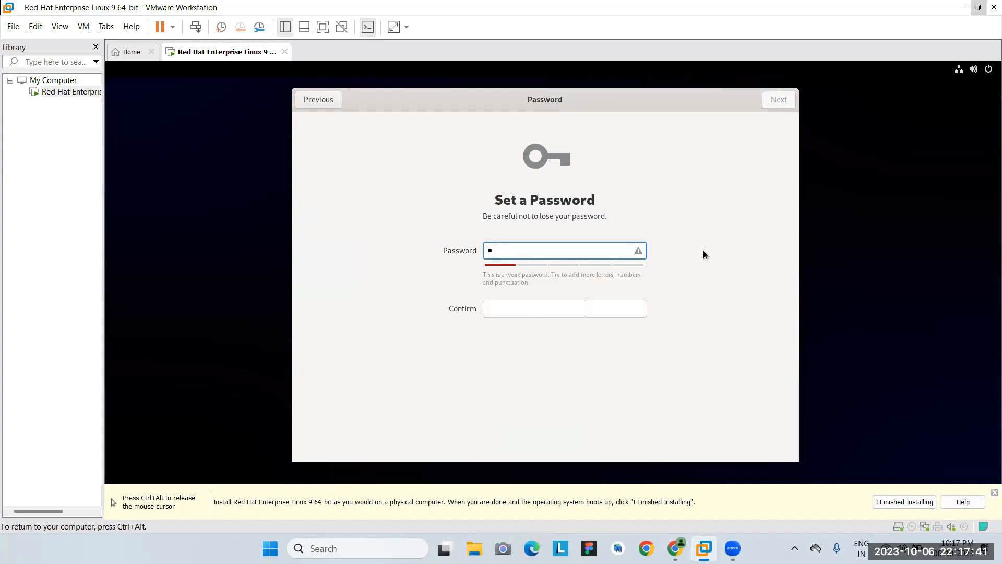
{"action": "type", "text": "edhat"}
{"action": "key", "text": "BackSpace"}
{"action": "key", "text": "BackSpace"}
{"action": "key", "text": "BackSpace"}
{"action": "key", "text": "BackSpace"}
{"action": "key", "text": "BackSpace"}
{"action": "key", "text": "BackSpace"}
{"action": "type", "text": "re"}
{"action": "key", "text": "BackSpace"}
{"action": "key", "text": "BackSpace"}
{"action": "type", "text": "redhat"}
{"action": "left_click", "coordinate": [610, 309]}
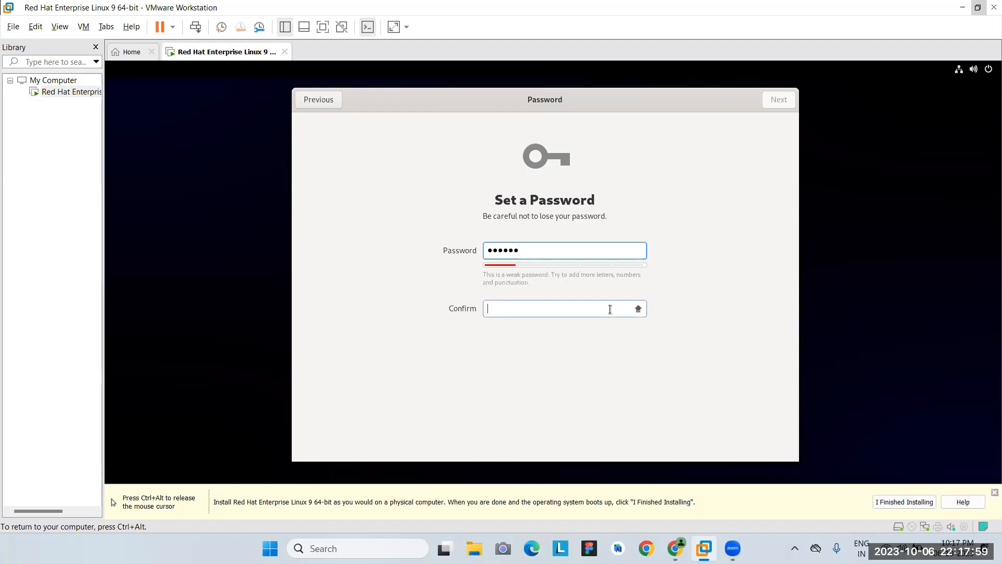
{"action": "type", "text": "red"}
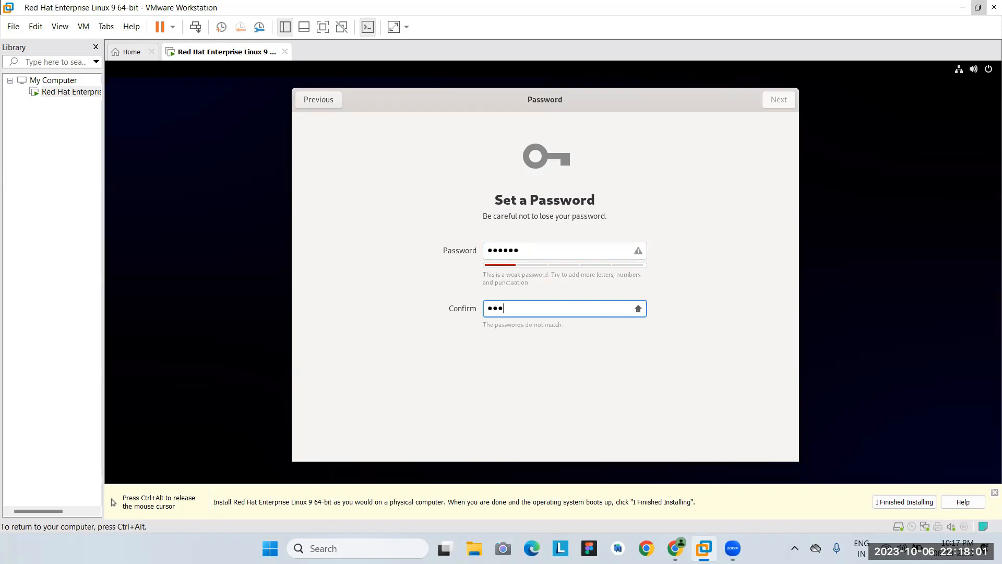
{"action": "type", "text": "hat"}
Turn off Caps Lock, retype matching password and confirmation, and finish the password page.
{"action": "key", "text": "Caps_Lock"}
{"action": "left_click", "coordinate": [548, 255]}
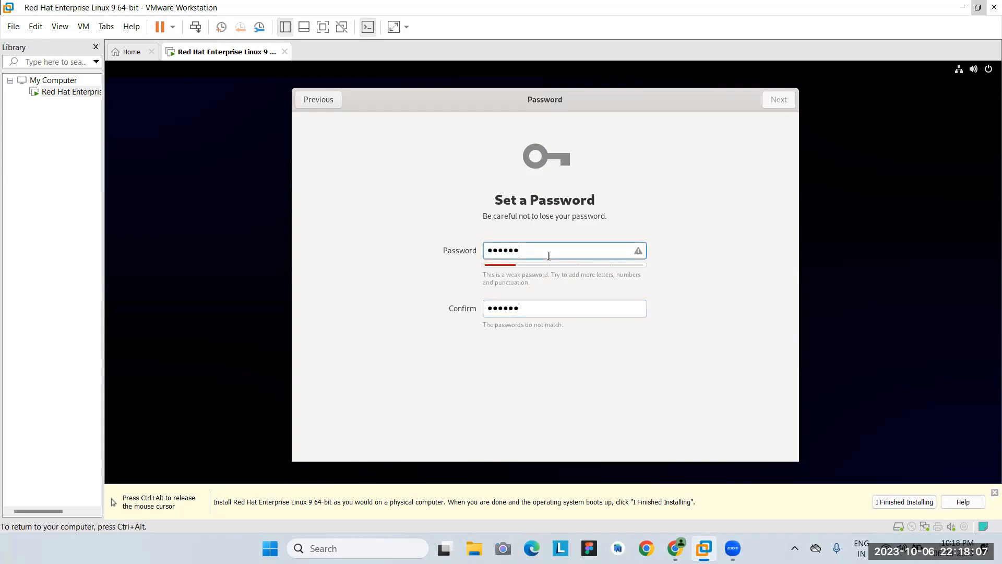
{"action": "left_click_drag", "start_coordinate": [548, 256], "coordinate": [483, 256]}
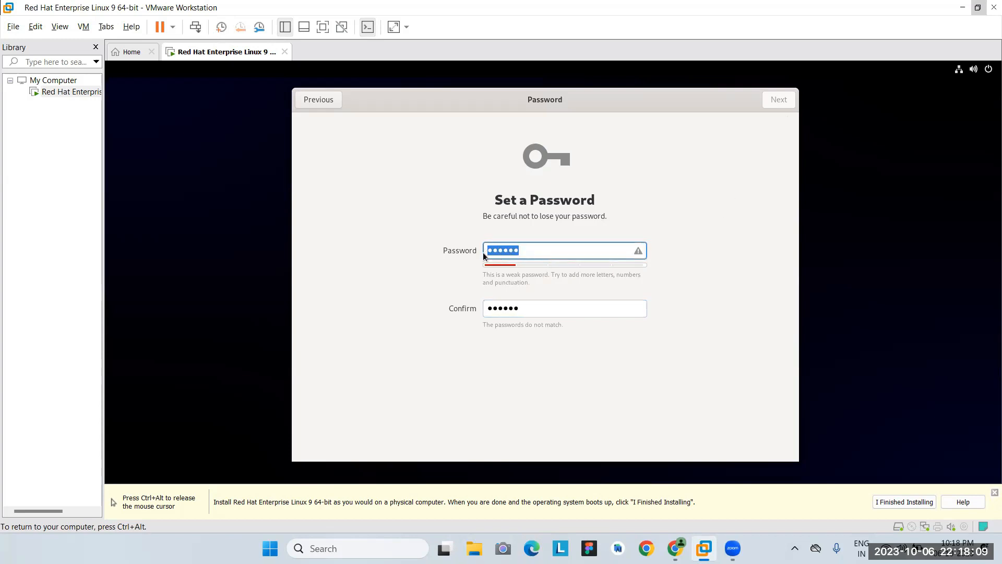
{"action": "left_click", "coordinate": [520, 305]}
{"action": "left_click_drag", "start_coordinate": [531, 252], "coordinate": [469, 251]}
{"action": "key", "text": "BackSpace"}
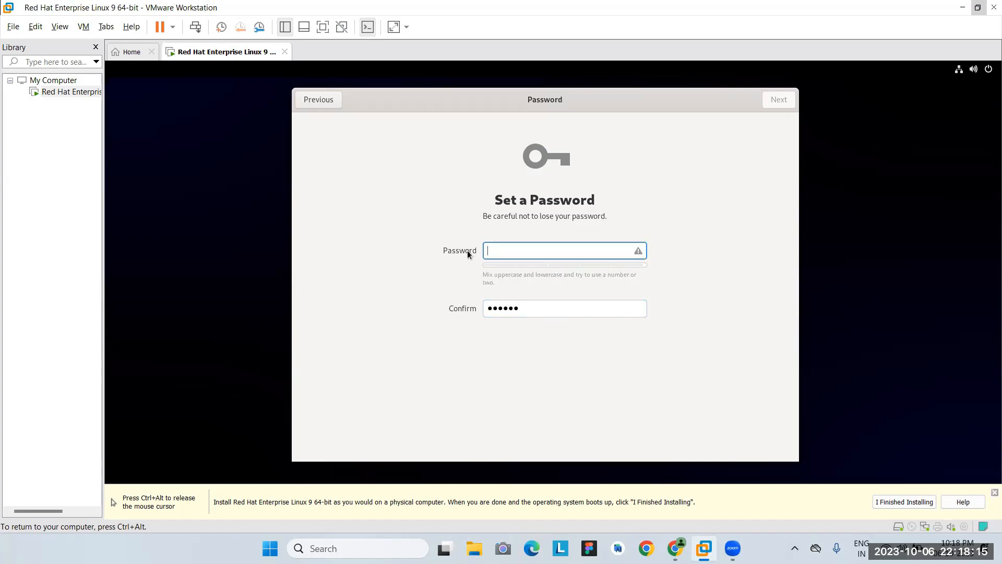
{"action": "type", "text": "redhat"}
{"action": "left_click", "coordinate": [509, 308]}
{"action": "double_click", "coordinate": [509, 308]}
{"action": "type", "text": "redhat"}
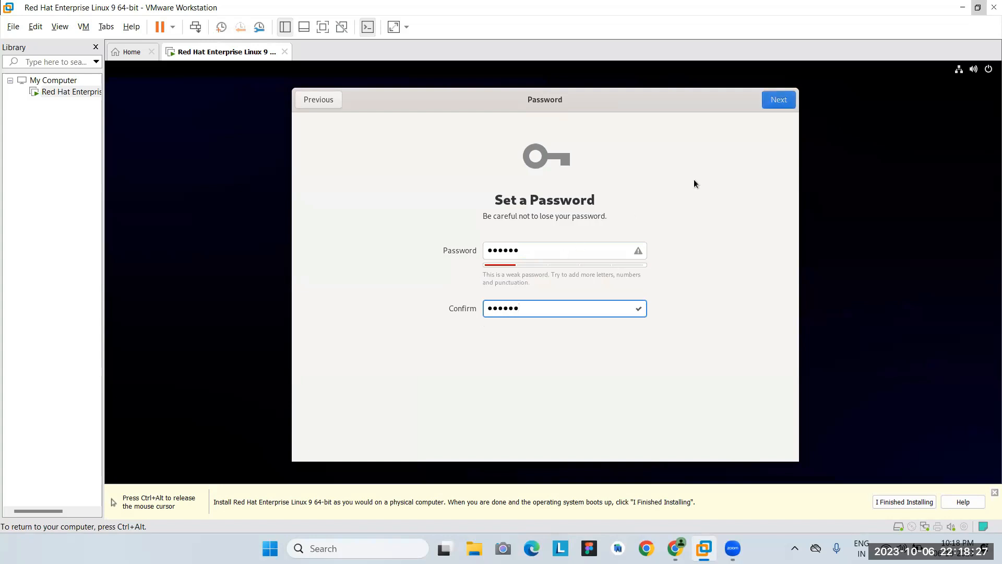
{"action": "left_click", "coordinate": [778, 101]}
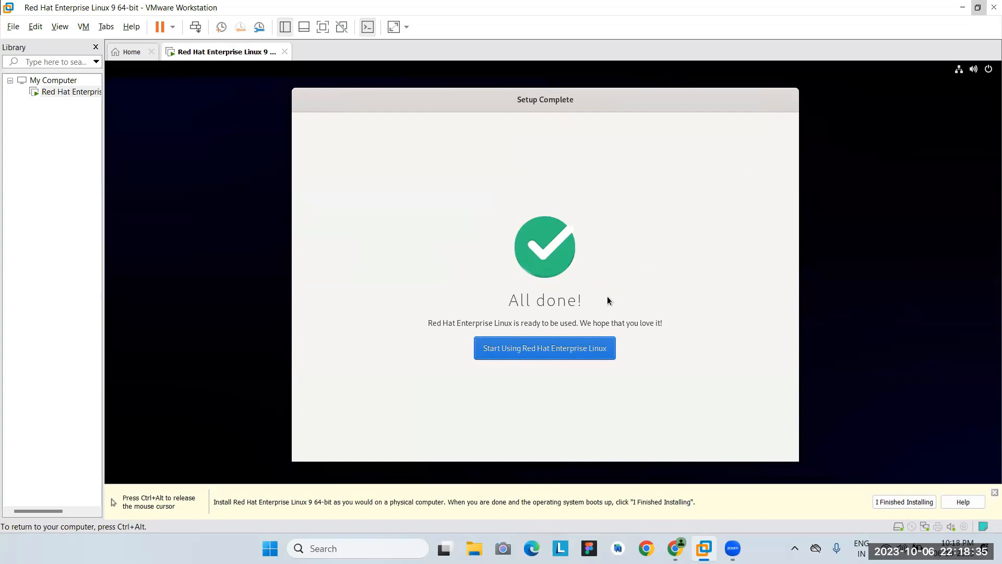
Start using RHEL, decline the desktop tour, and close the System Not Registered notice.
{"action": "left_click", "coordinate": [571, 357]}
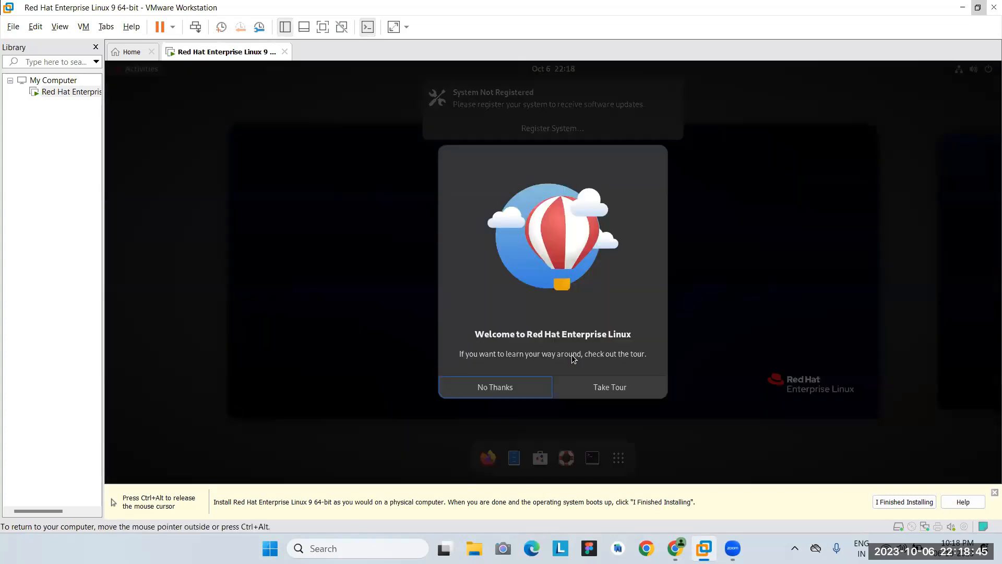
{"action": "left_click", "coordinate": [502, 385]}
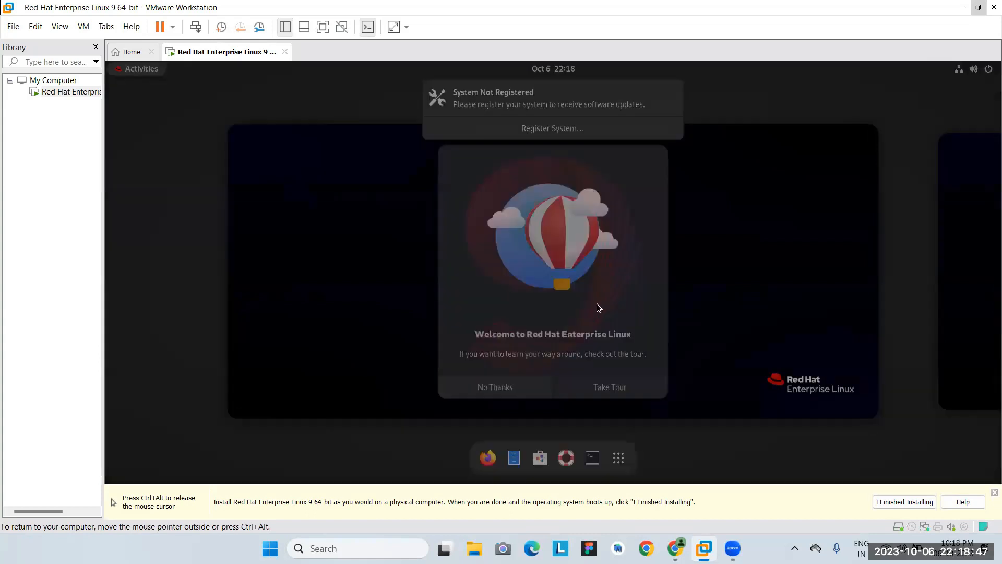
{"action": "mouse_move", "coordinate": [584, 130]}
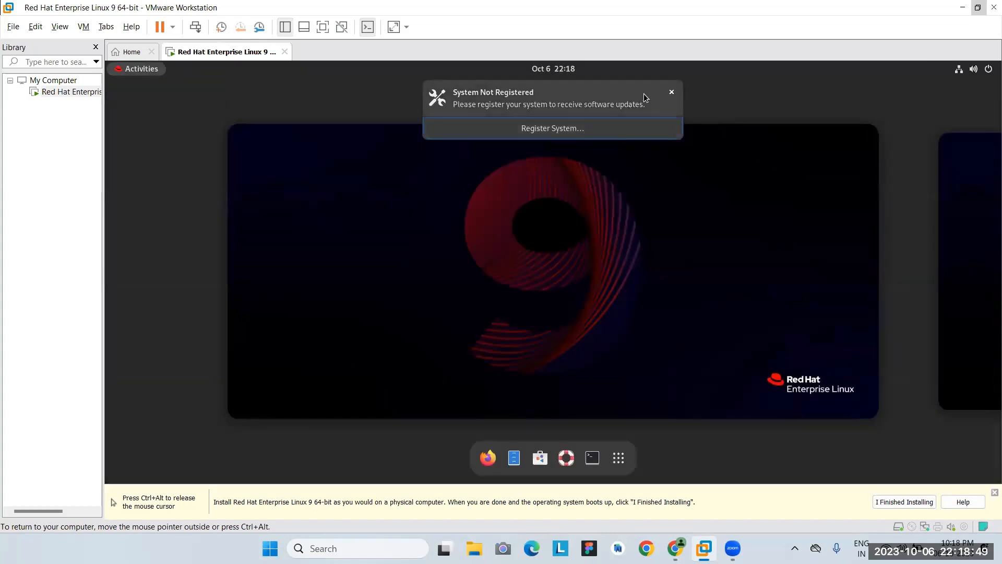
{"action": "left_click", "coordinate": [672, 92]}
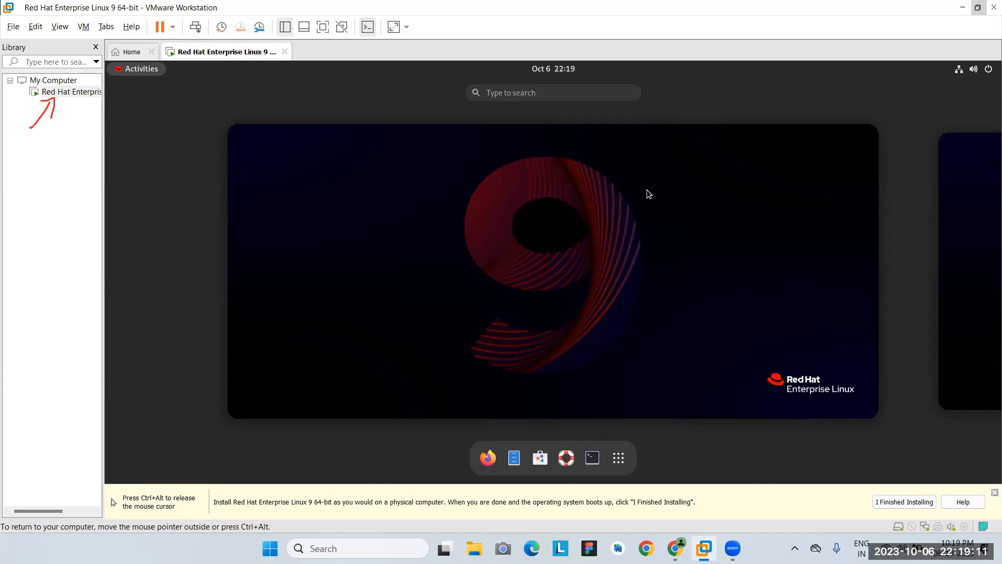
Power off the RHEL virtual machine from its Library context menu.
{"action": "right_click", "coordinate": [70, 93]}
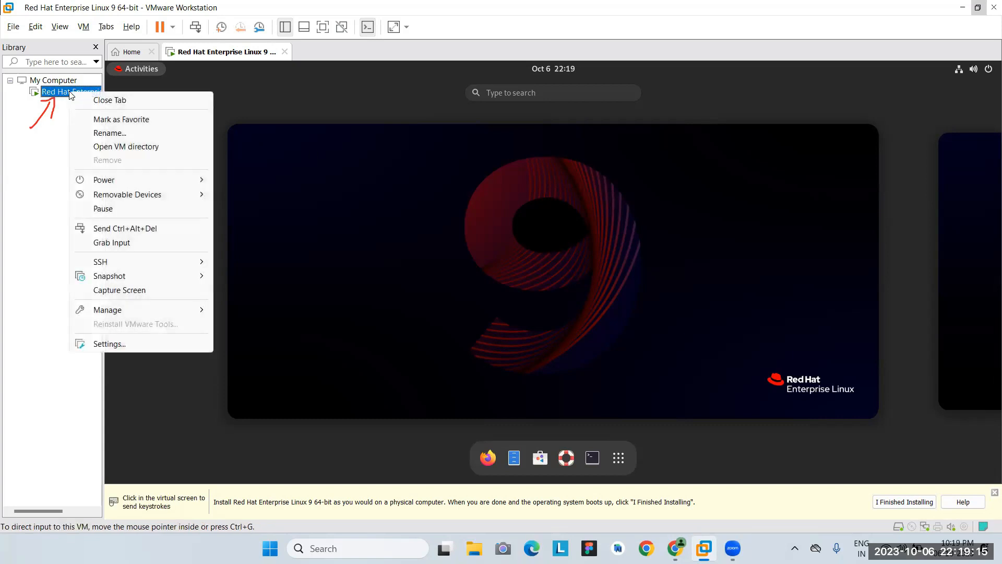
{"action": "mouse_move", "coordinate": [148, 182]}
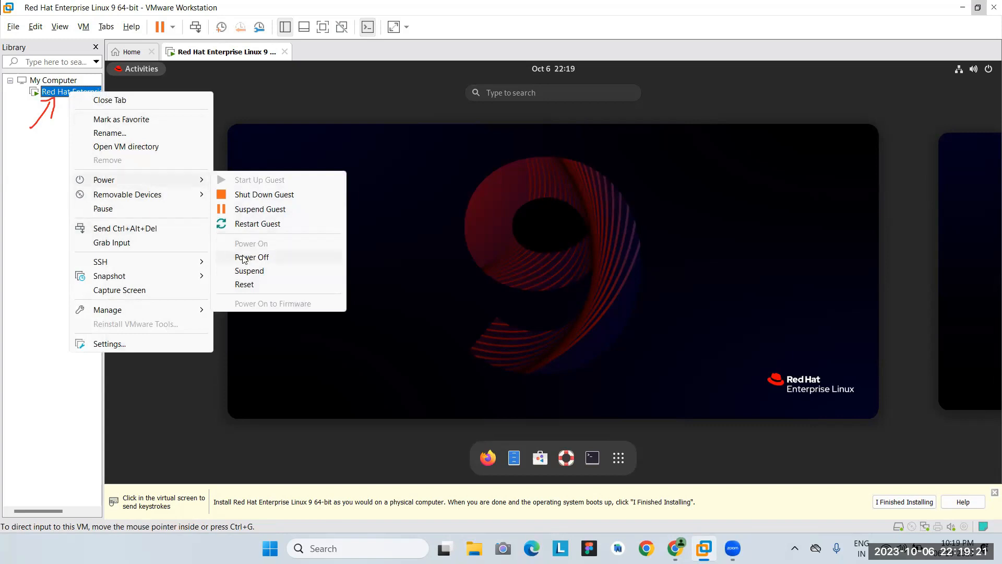
{"action": "left_click", "coordinate": [470, 250]}
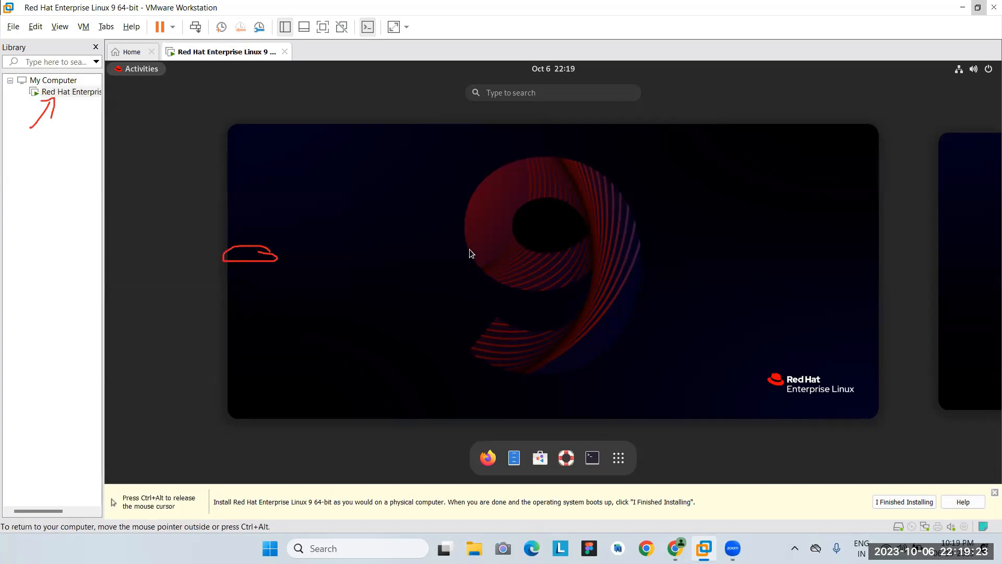
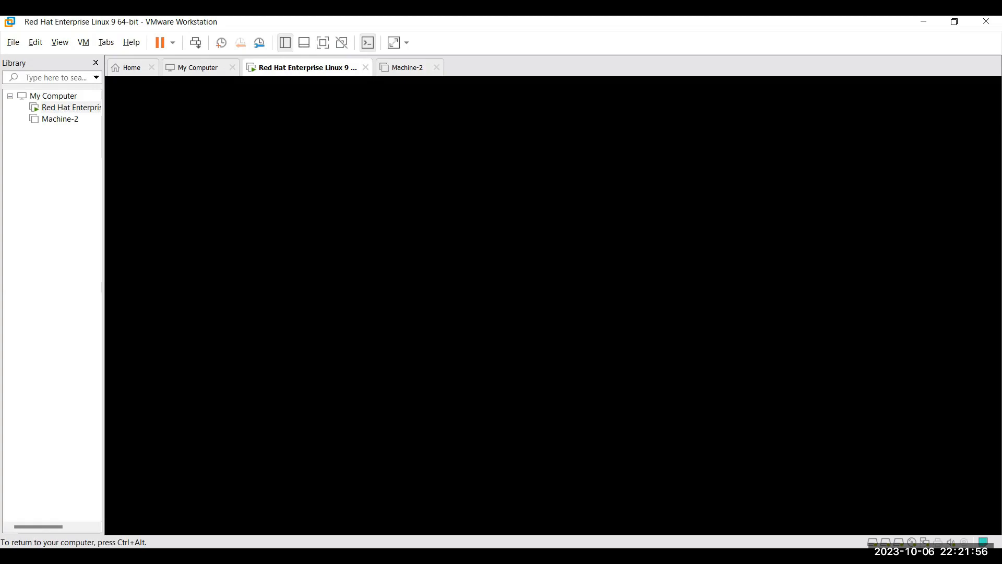
Release and recapture VM input with Ctrl+Alt and Ctrl+G while the RHEL 9 guest boots to GDM.
{"action": "key", "text": "ctrl+alt"}
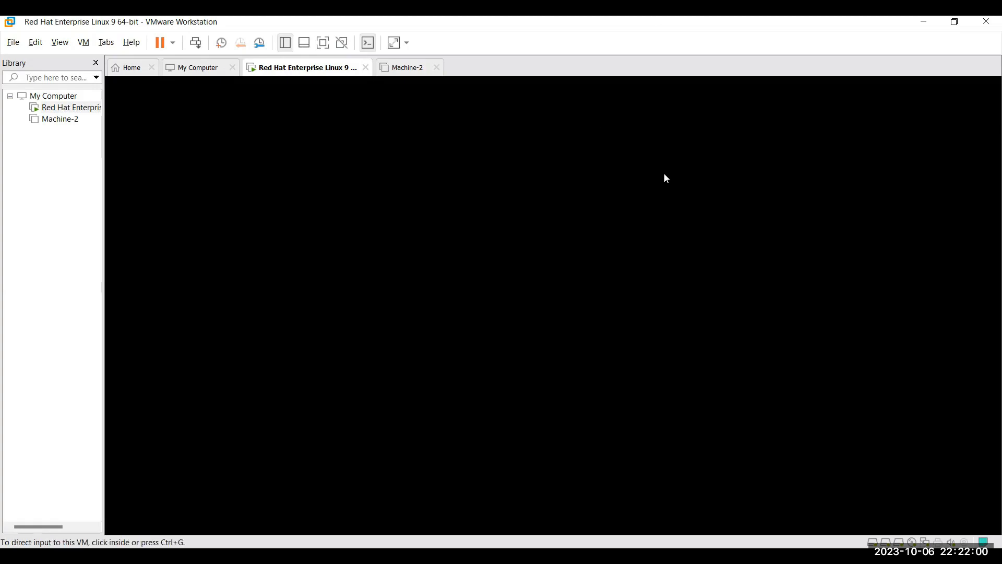
{"action": "key", "text": "ctrl+g"}
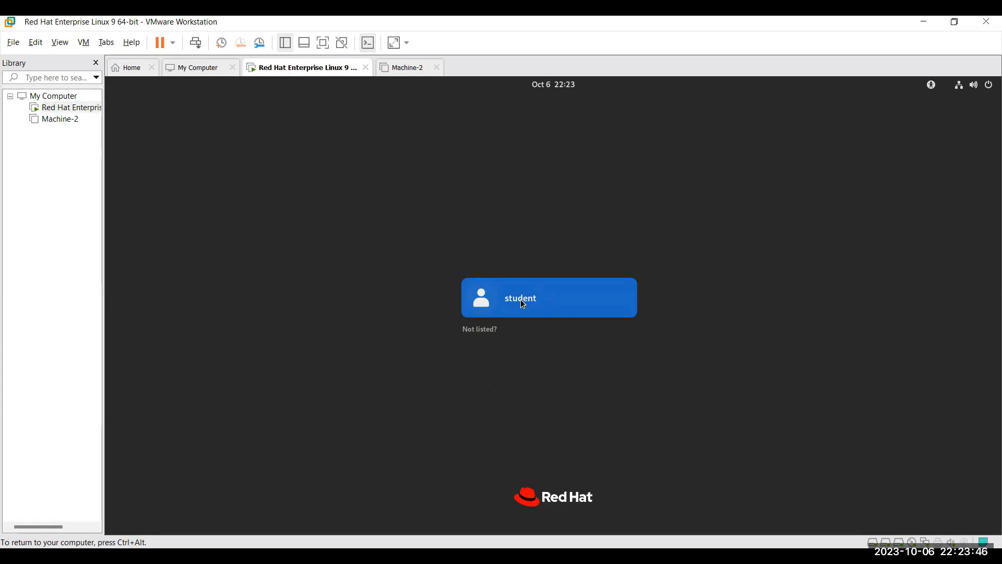
Sign in through 'Not listed?' as user root with the root account password.
{"action": "left_click", "coordinate": [480, 330]}
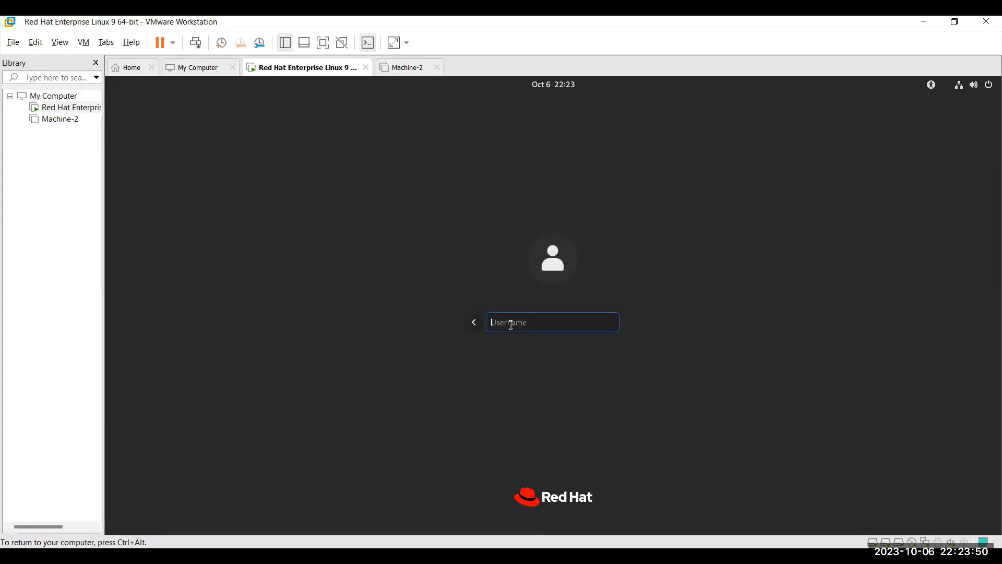
{"action": "type", "text": "root"}
{"action": "key", "text": "Return"}
{"action": "type", "text": "redhat"}
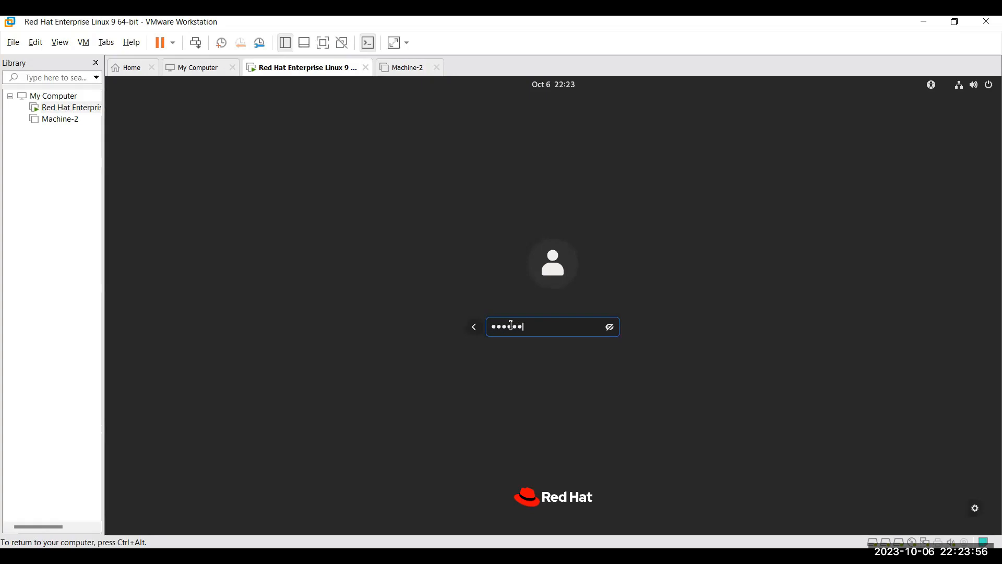
{"action": "key", "text": "Return"}
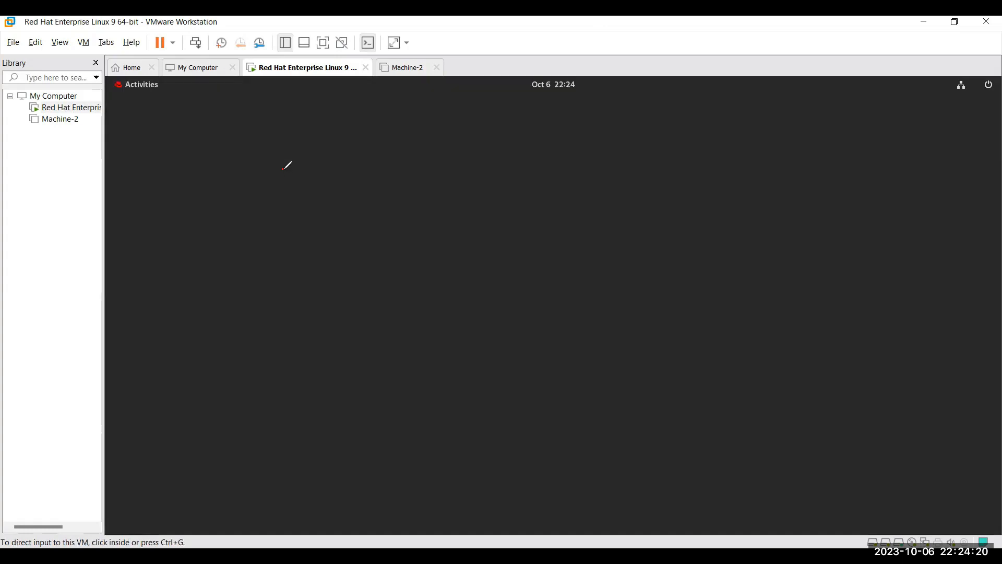
Handwrite 'Admin — Superuser' and 'Local — Standard' annotations over the GNOME overview.
{"action": "mouse_move", "coordinate": [283, 169]}
{"action": "left_mouse_down"}
{"action": "mouse_move", "coordinate": [292, 188]}
{"action": "mouse_move", "coordinate": [329, 170]}
{"action": "mouse_move", "coordinate": [401, 180]}
{"action": "left_mouse_up"}
{"action": "mouse_move", "coordinate": [283, 219]}
{"action": "left_mouse_down"}
{"action": "mouse_move", "coordinate": [301, 242]}
{"action": "mouse_move", "coordinate": [335, 220]}
{"action": "mouse_move", "coordinate": [382, 237]}
{"action": "left_mouse_up"}
{"action": "left_click", "coordinate": [398, 234]}
{"action": "left_click_drag", "start_coordinate": [483, 181], "coordinate": [576, 178]}
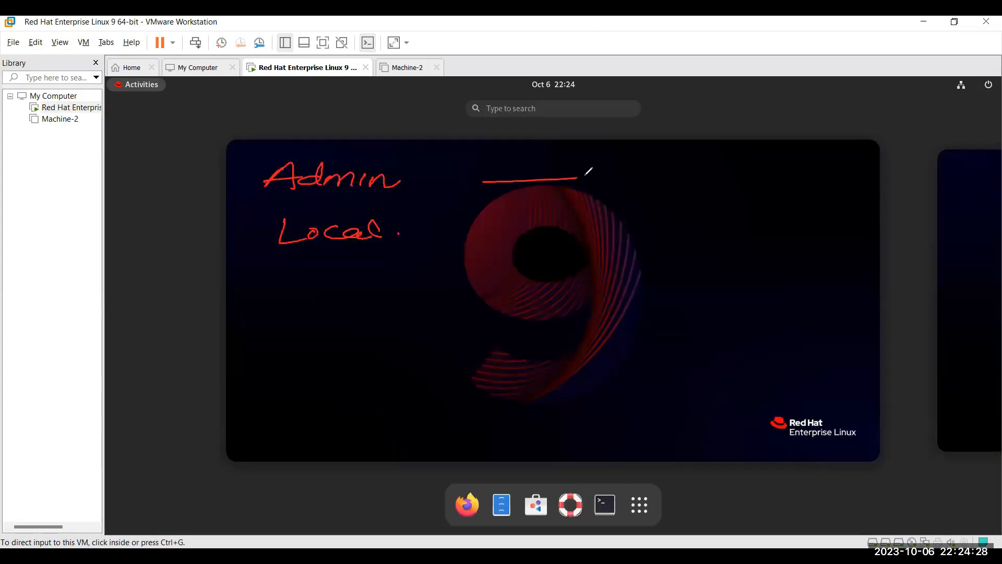
{"action": "left_click_drag", "start_coordinate": [360, 199], "coordinate": [494, 193]}
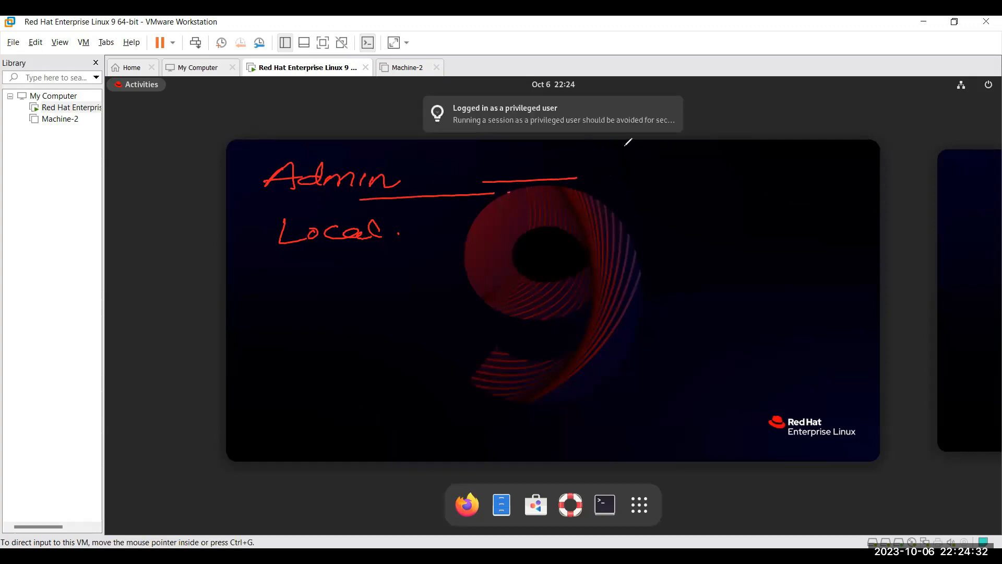
{"action": "mouse_move", "coordinate": [628, 161]}
{"action": "left_mouse_down"}
{"action": "mouse_move", "coordinate": [621, 173]}
{"action": "mouse_move", "coordinate": [667, 183]}
{"action": "mouse_move", "coordinate": [780, 172]}
{"action": "left_mouse_up"}
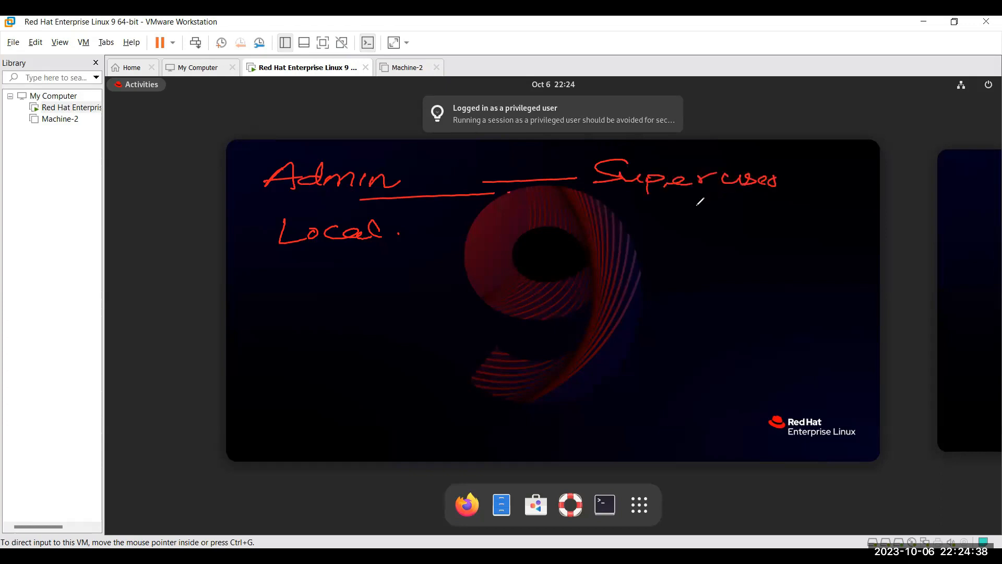
{"action": "left_click_drag", "start_coordinate": [523, 235], "coordinate": [562, 233]}
{"action": "mouse_move", "coordinate": [623, 222]}
{"action": "left_mouse_down"}
{"action": "mouse_move", "coordinate": [590, 239]}
{"action": "mouse_move", "coordinate": [676, 228]}
{"action": "mouse_move", "coordinate": [737, 232]}
{"action": "mouse_move", "coordinate": [741, 245]}
{"action": "left_mouse_up"}
Add arrows to root and 'Standard — Student', mark Superuser, then clear all annotations.
{"action": "mouse_move", "coordinate": [790, 183]}
{"action": "left_mouse_down"}
{"action": "mouse_move", "coordinate": [923, 166]}
{"action": "mouse_move", "coordinate": [920, 174]}
{"action": "mouse_move", "coordinate": [943, 173]}
{"action": "left_mouse_up"}
{"action": "mouse_move", "coordinate": [887, 196]}
{"action": "left_mouse_down"}
{"action": "mouse_move", "coordinate": [965, 180]}
{"action": "mouse_move", "coordinate": [831, 166]}
{"action": "mouse_move", "coordinate": [896, 195]}
{"action": "left_mouse_up"}
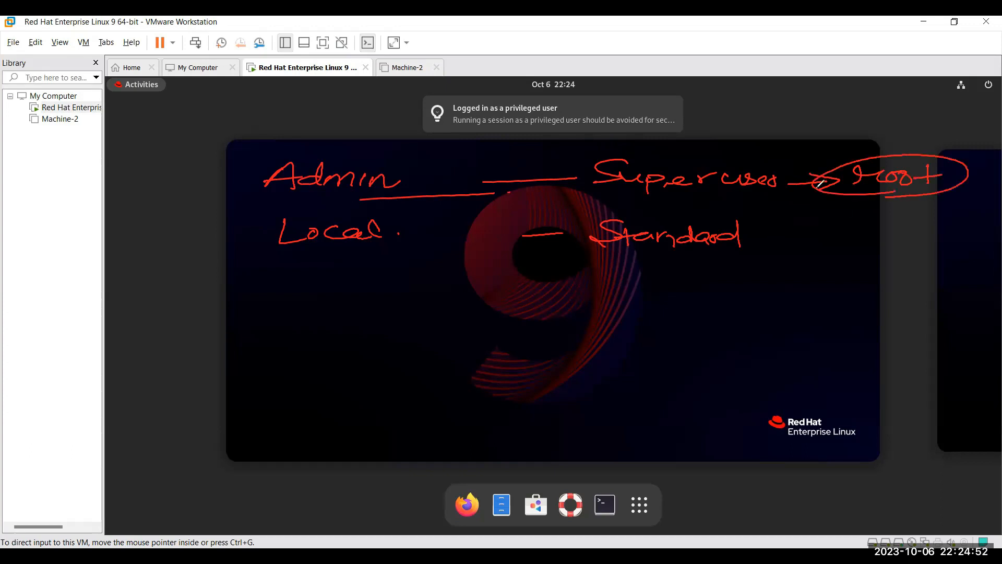
{"action": "left_click_drag", "start_coordinate": [761, 235], "coordinate": [852, 239]}
{"action": "left_click_drag", "start_coordinate": [846, 232], "coordinate": [953, 228]}
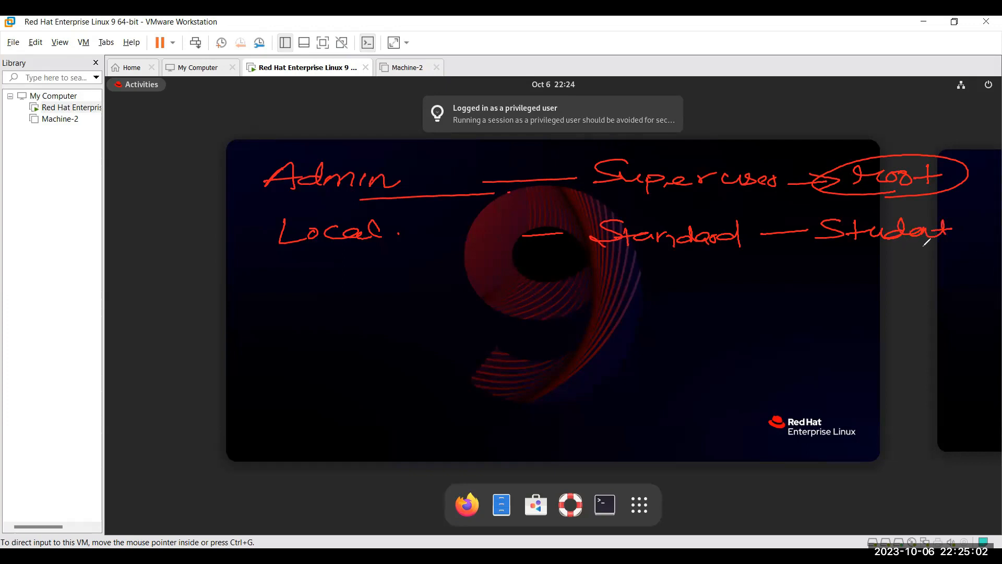
{"action": "mouse_move", "coordinate": [834, 258]}
{"action": "left_mouse_down"}
{"action": "mouse_move", "coordinate": [871, 255]}
{"action": "mouse_move", "coordinate": [863, 268]}
{"action": "left_mouse_up"}
{"action": "left_click_drag", "start_coordinate": [848, 287], "coordinate": [878, 299]}
{"action": "left_click_drag", "start_coordinate": [801, 203], "coordinate": [841, 197]}
{"action": "mouse_move", "coordinate": [740, 198]}
{"action": "left_mouse_down"}
{"action": "mouse_move", "coordinate": [596, 199]}
{"action": "mouse_move", "coordinate": [561, 172]}
{"action": "mouse_move", "coordinate": [647, 198]}
{"action": "left_mouse_up"}
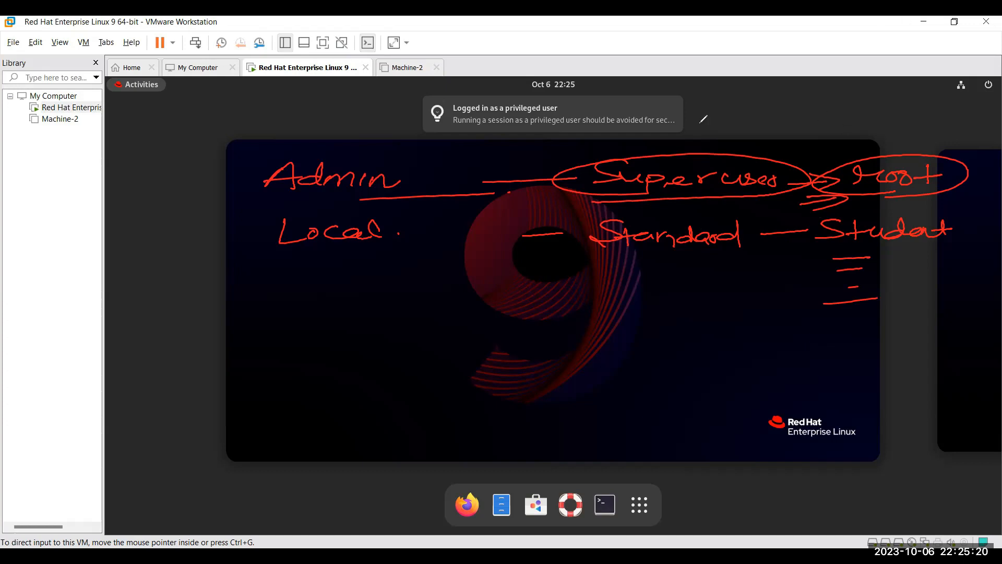
{"action": "left_click", "coordinate": [677, 137]}
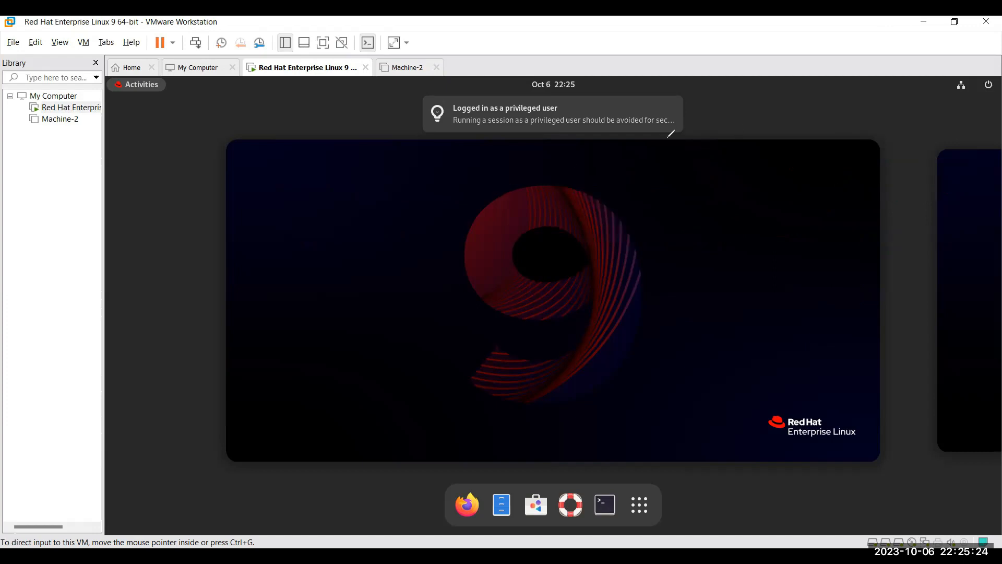
Return focus to the VM and launch Files from the Activities dash, showing root's Home.
{"action": "left_click", "coordinate": [481, 268]}
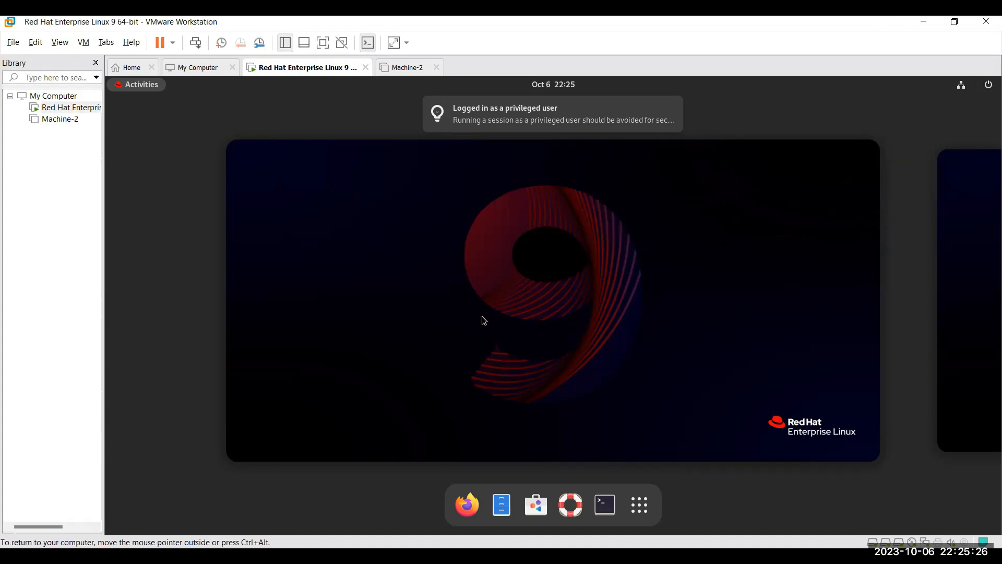
{"action": "left_click", "coordinate": [480, 316]}
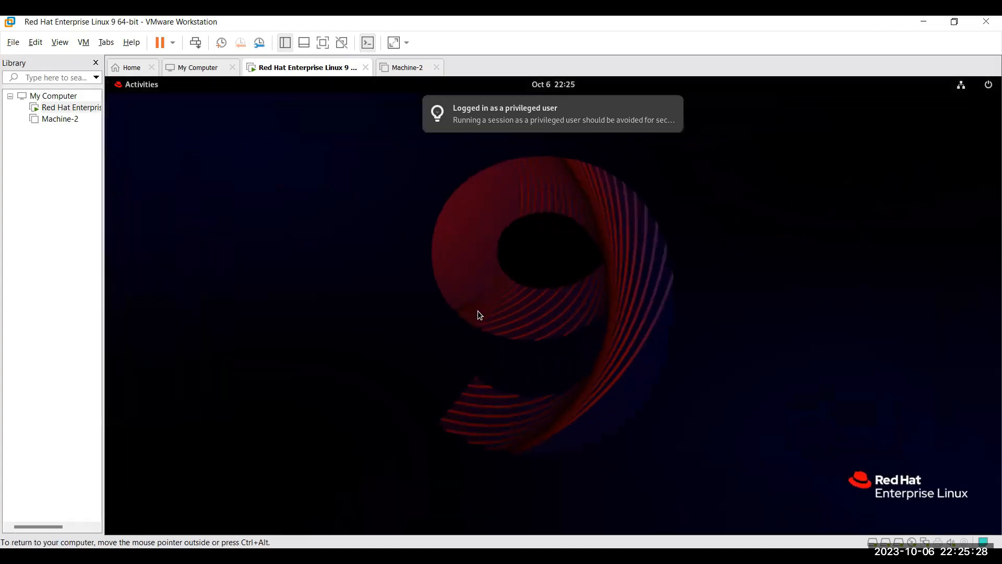
{"action": "left_click", "coordinate": [152, 87]}
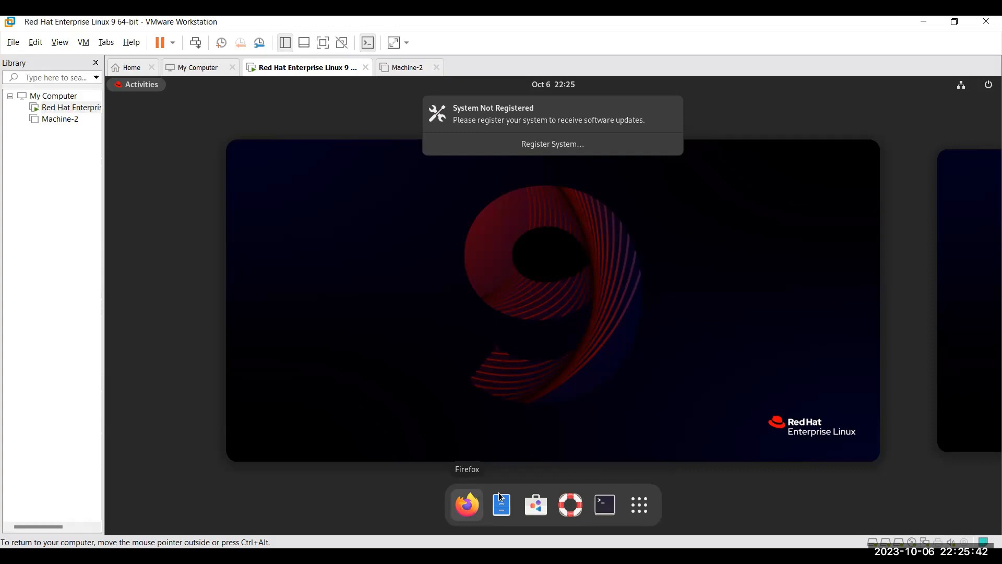
{"action": "left_click", "coordinate": [501, 508]}
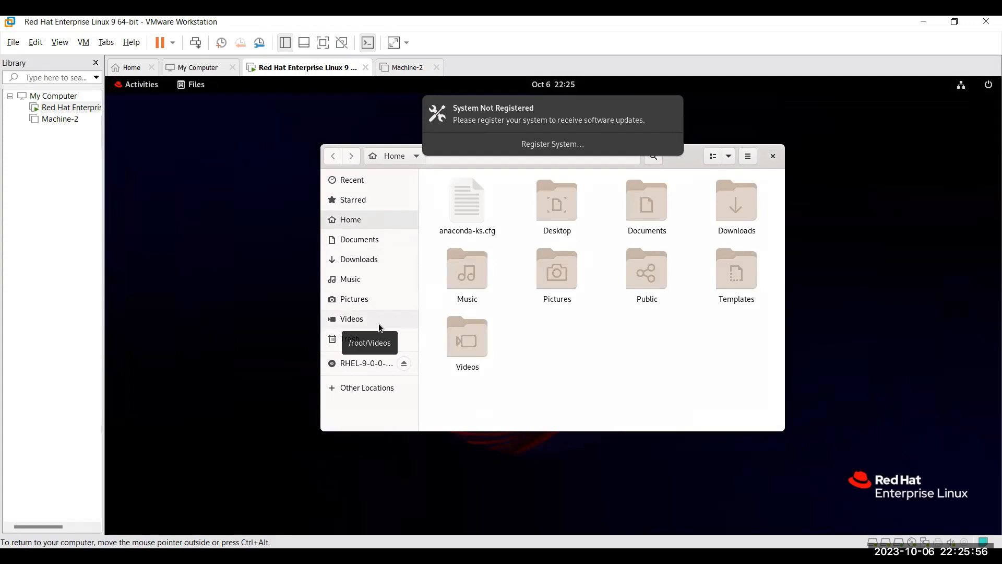
Browse Other Locations > Computer to view the guest's / root filesystem folders.
{"action": "left_click", "coordinate": [371, 386]}
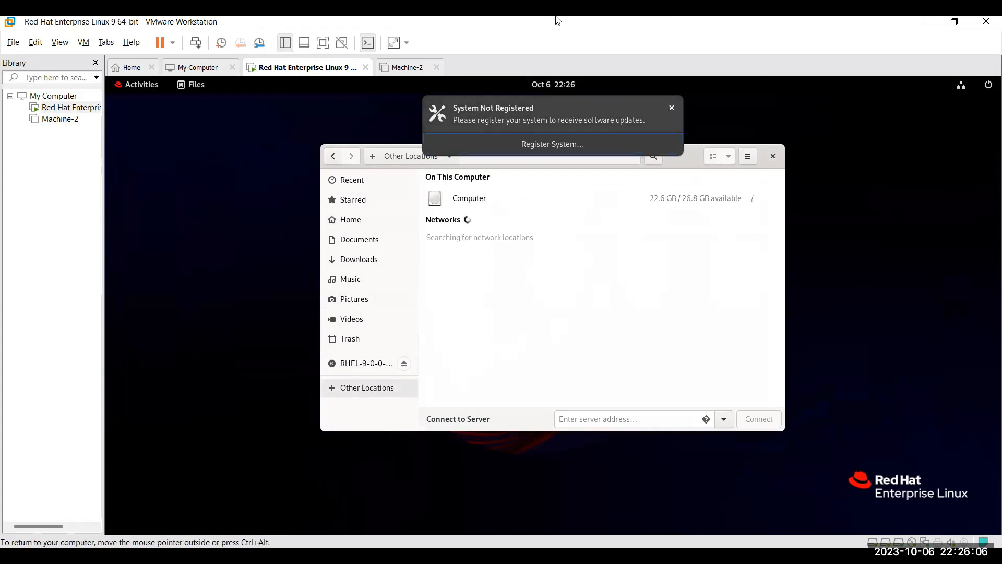
{"action": "mouse_move", "coordinate": [744, 204]}
{"action": "left_mouse_down"}
{"action": "mouse_move", "coordinate": [766, 194]}
{"action": "mouse_move", "coordinate": [755, 189]}
{"action": "left_mouse_up"}
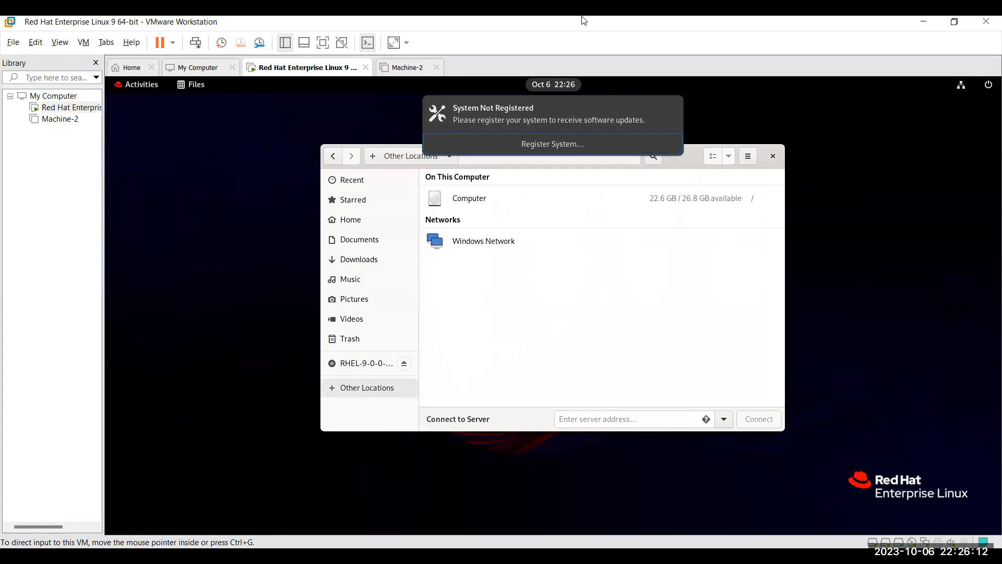
{"action": "left_click", "coordinate": [470, 198]}
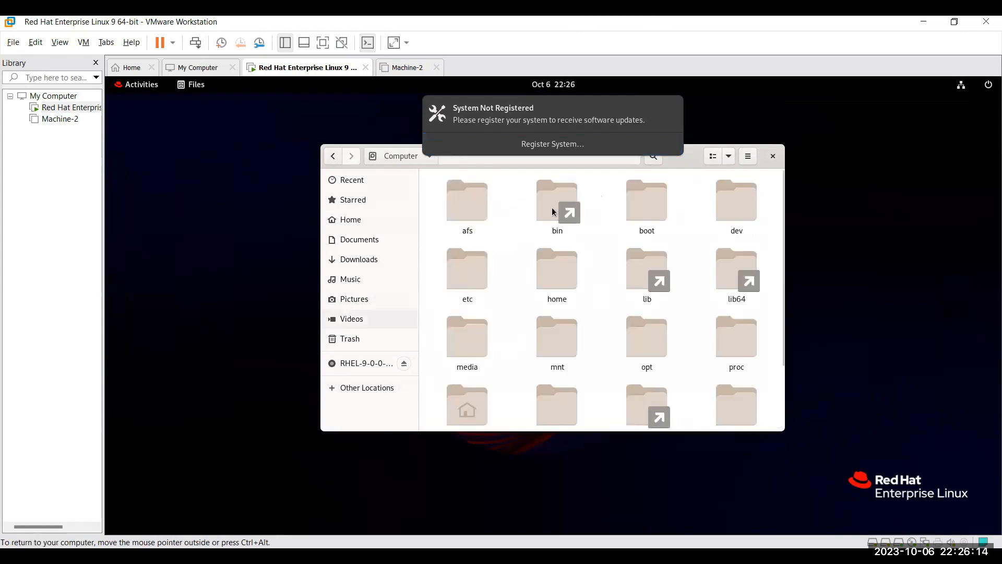
{"action": "scroll", "coordinate": [639, 351], "scroll_direction": "down", "scroll_amount": 3}
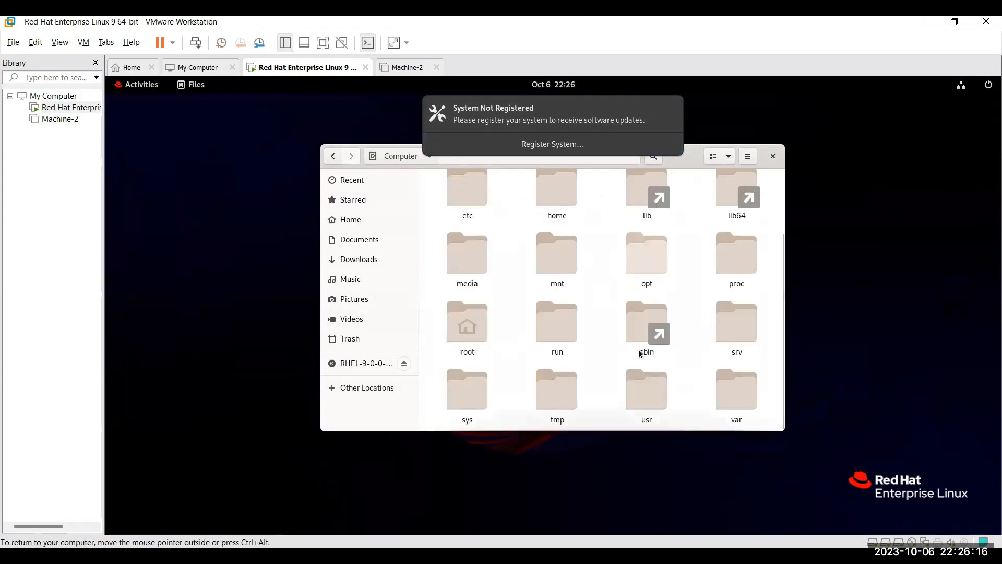
{"action": "scroll", "coordinate": [639, 351], "scroll_direction": "up", "scroll_amount": 3}
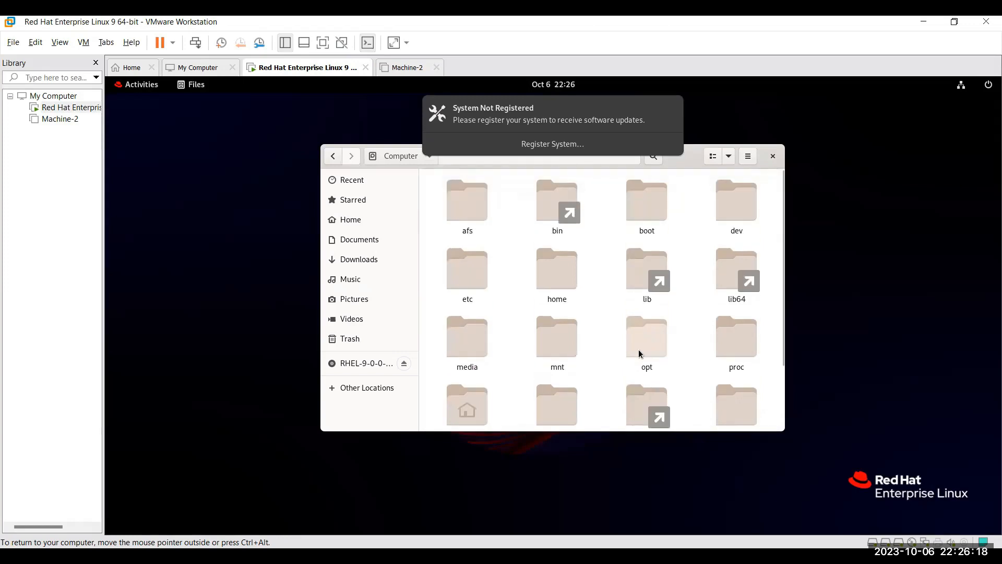
Close Files and launch the Software app from the Activities dash.
{"action": "left_click", "coordinate": [772, 156]}
{"action": "left_click", "coordinate": [144, 87]}
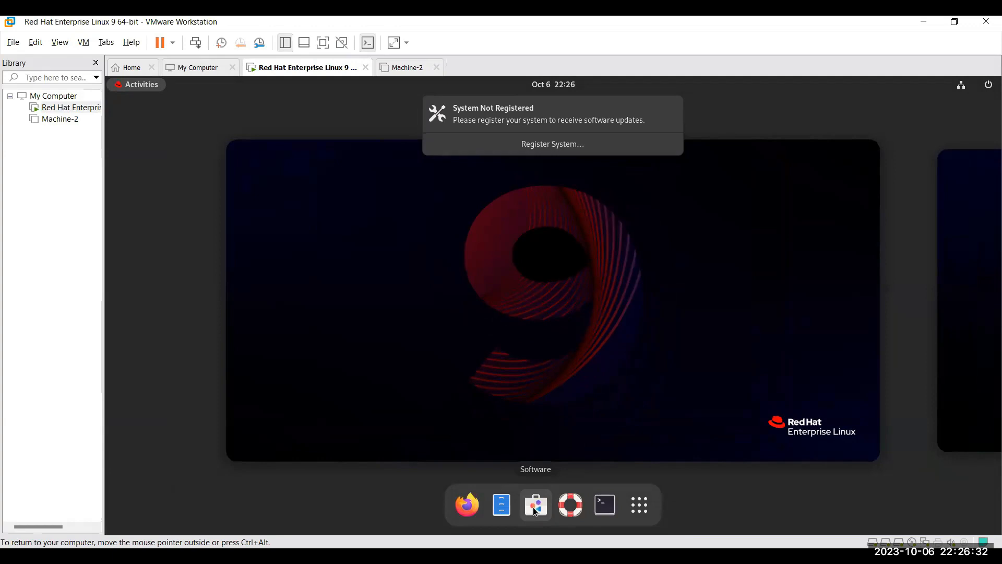
{"action": "left_click", "coordinate": [534, 508]}
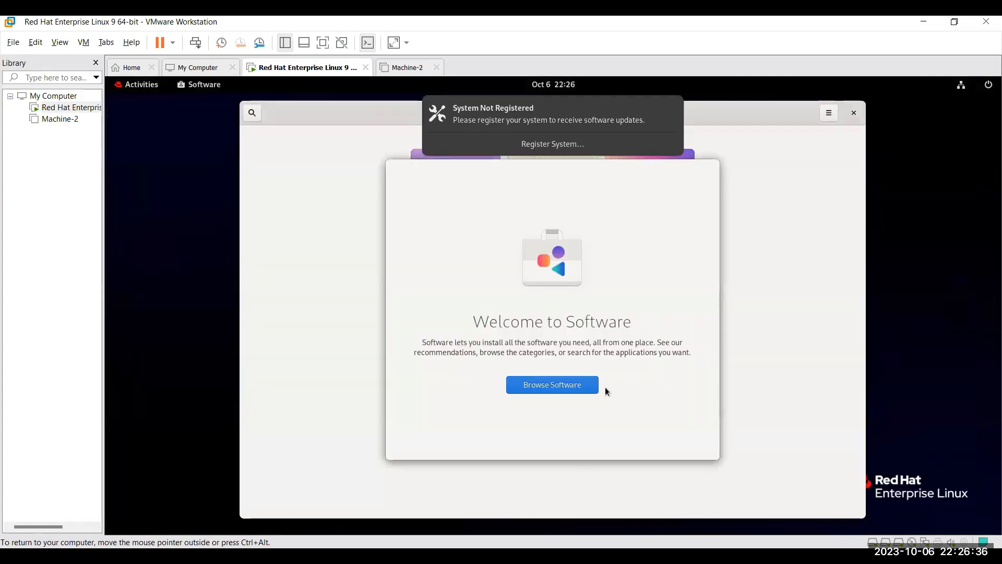
Browse Software's category list and one category page, then close Software back to Activities.
{"action": "left_click", "coordinate": [579, 390]}
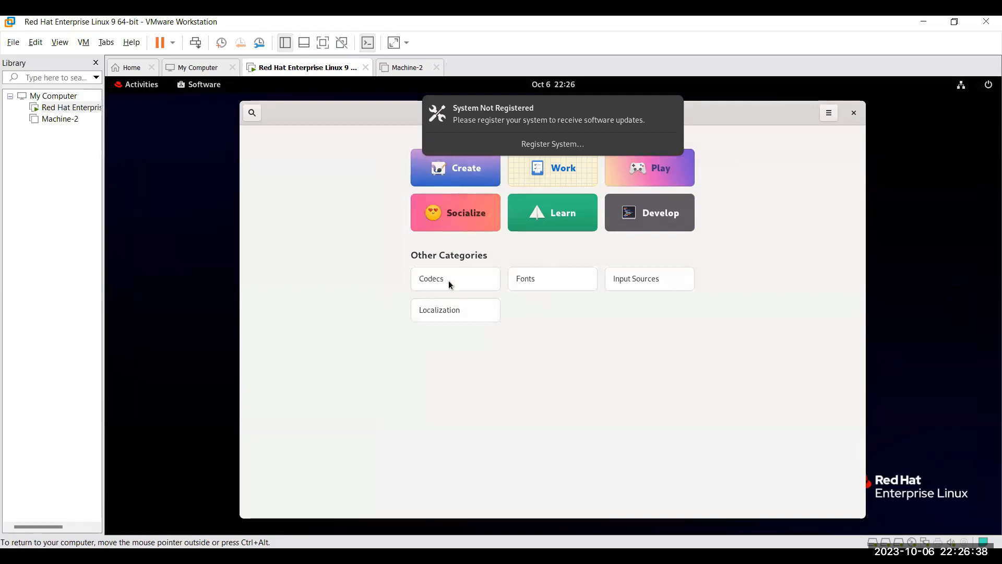
{"action": "left_click", "coordinate": [458, 196]}
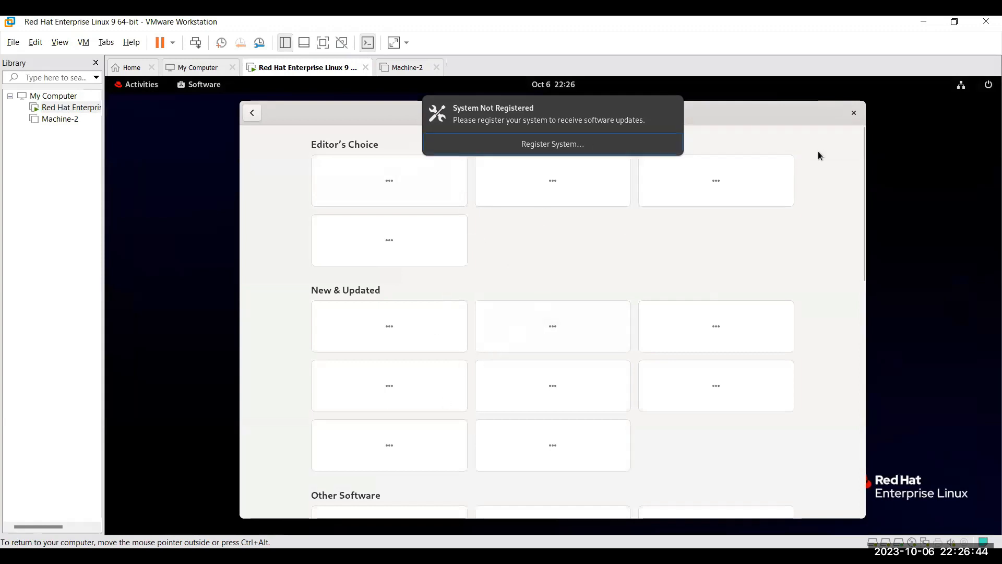
{"action": "left_click", "coordinate": [854, 114]}
{"action": "left_click", "coordinate": [152, 90]}
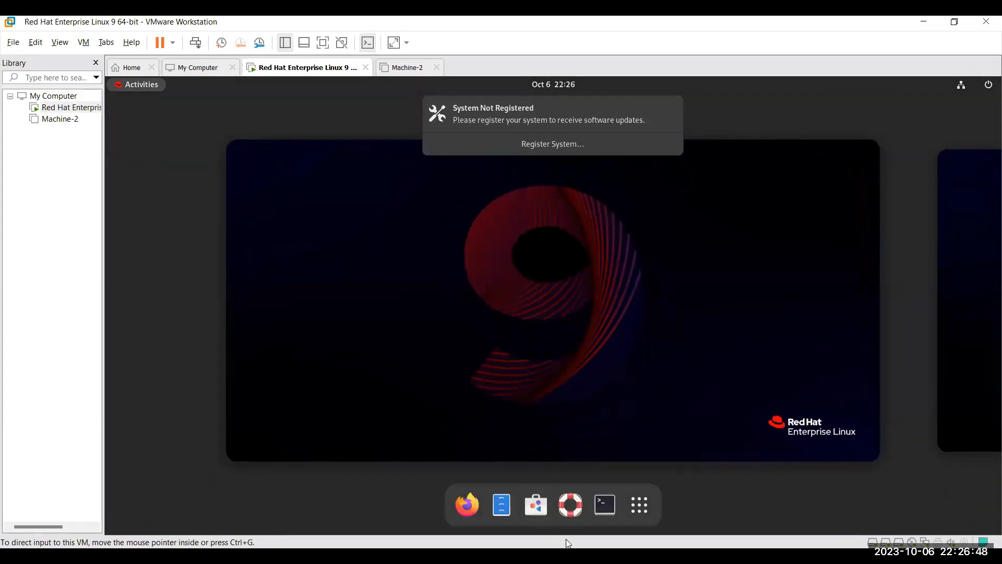
Open GNOME Help, dismiss the registration notice, read User & system settings, then close Help.
{"action": "left_click", "coordinate": [559, 501]}
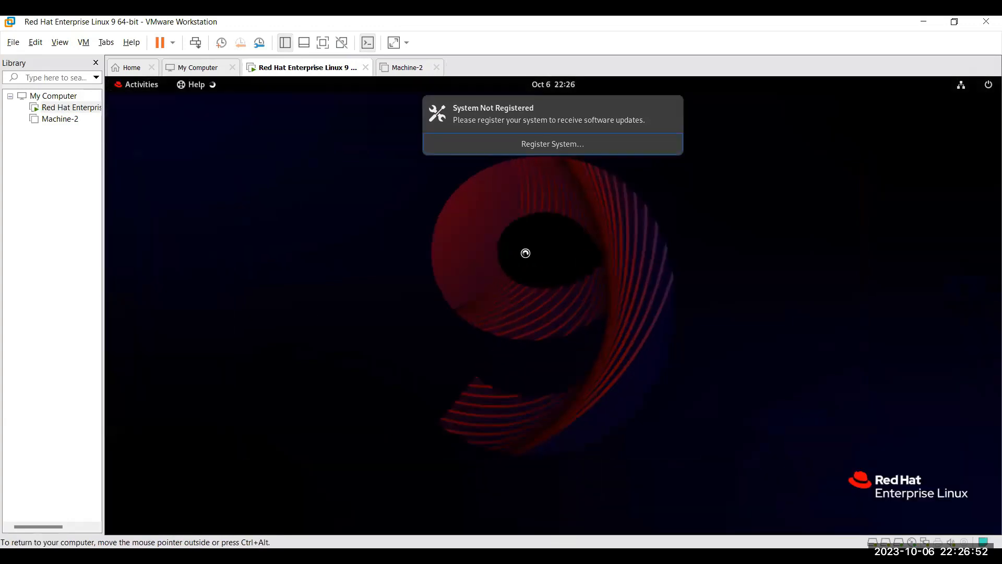
{"action": "left_click", "coordinate": [672, 108]}
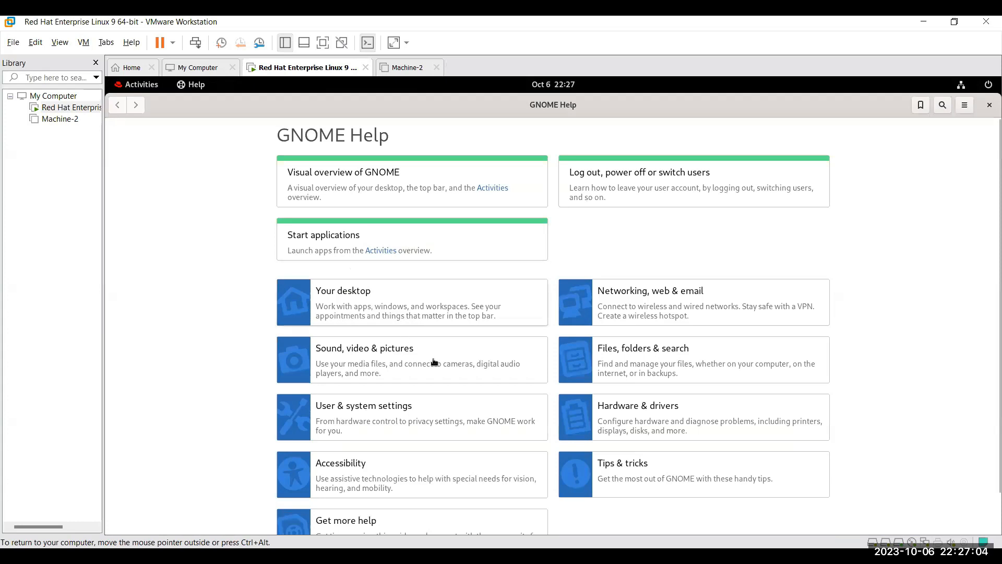
{"action": "scroll", "coordinate": [433, 360], "scroll_direction": "down", "scroll_amount": 2}
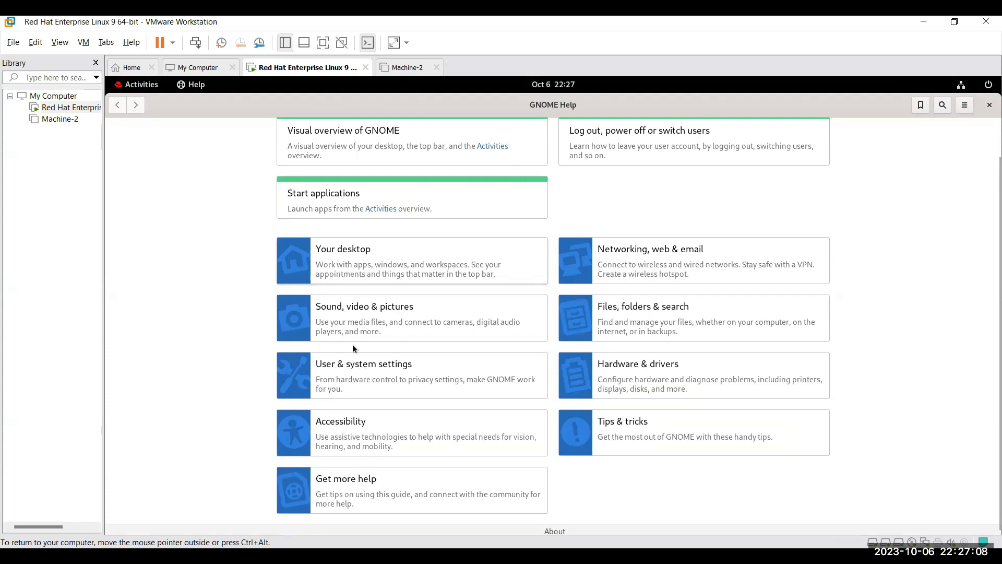
{"action": "left_click", "coordinate": [348, 368]}
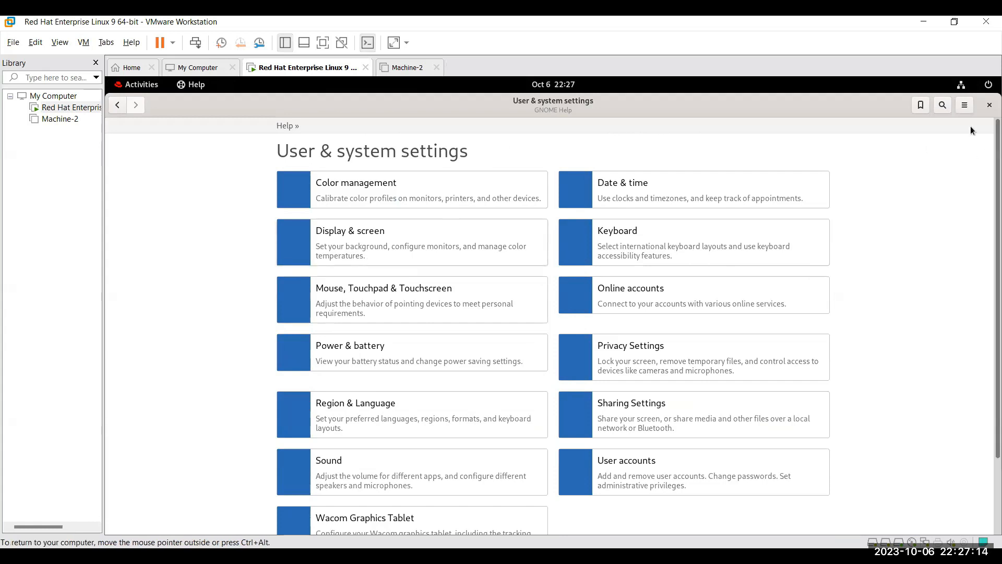
{"action": "left_click", "coordinate": [989, 105]}
{"action": "left_click", "coordinate": [136, 84]}
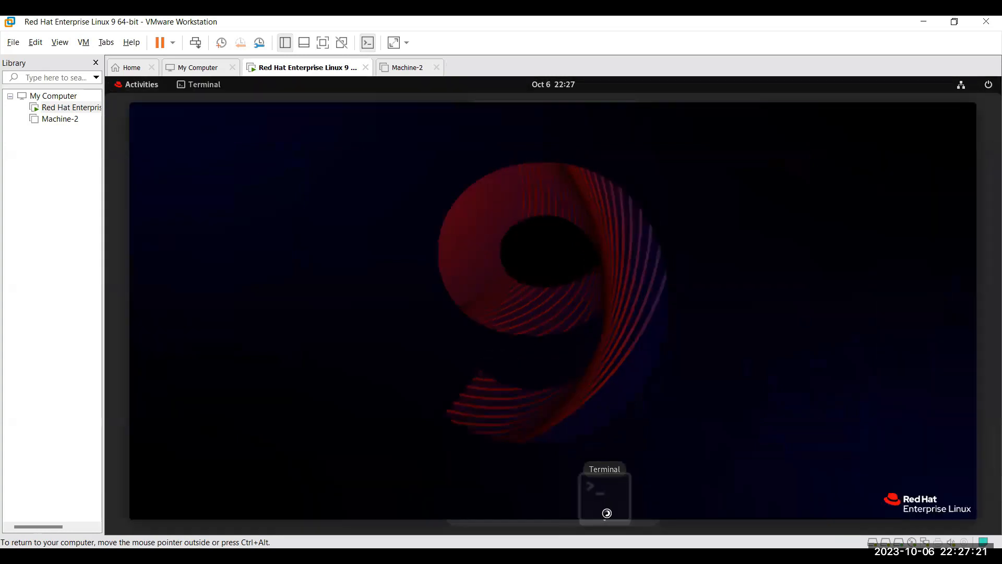
Launch a root Terminal, then show the full applications grid from Activities.
{"action": "left_click", "coordinate": [606, 505]}
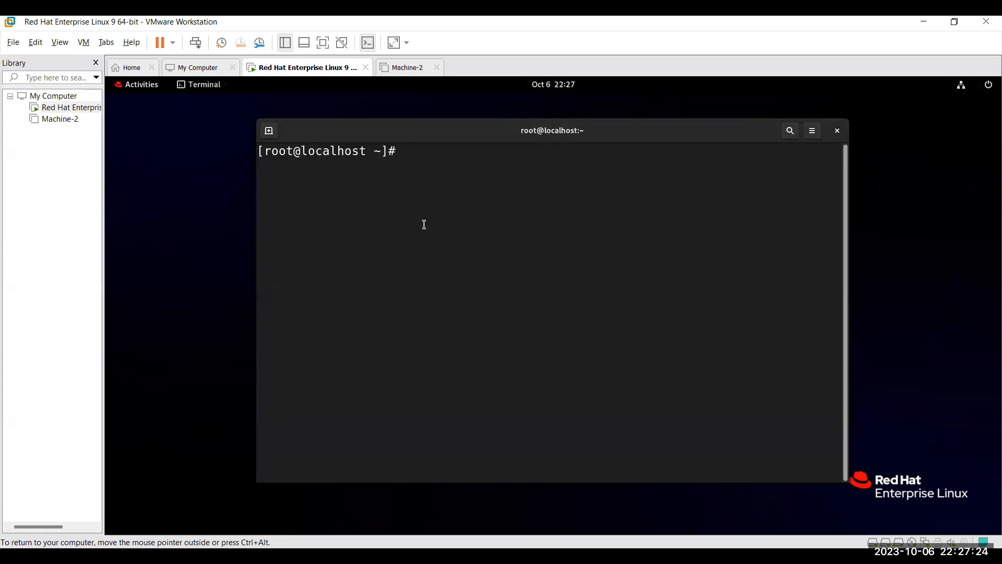
{"action": "left_click", "coordinate": [135, 85]}
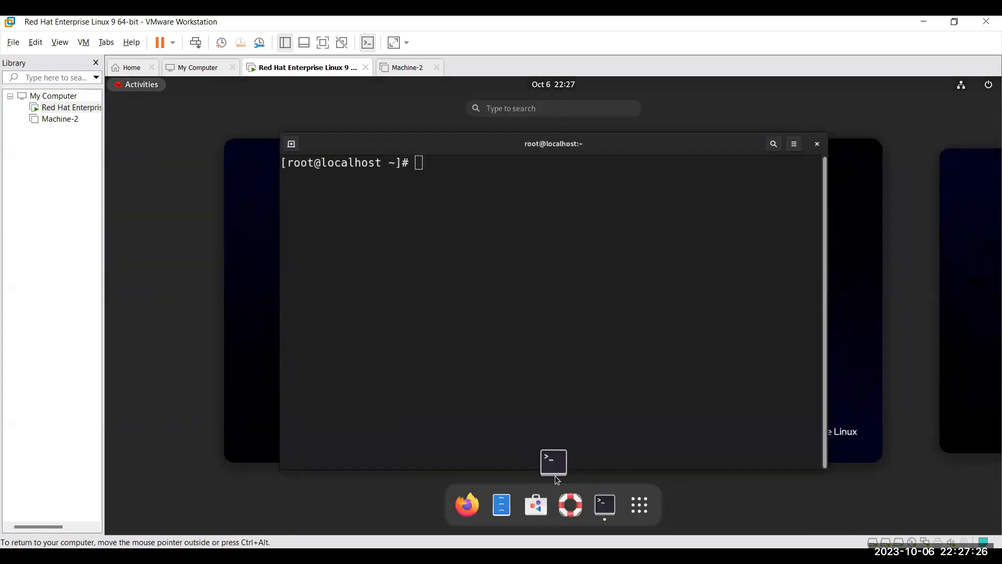
{"action": "left_click", "coordinate": [640, 505]}
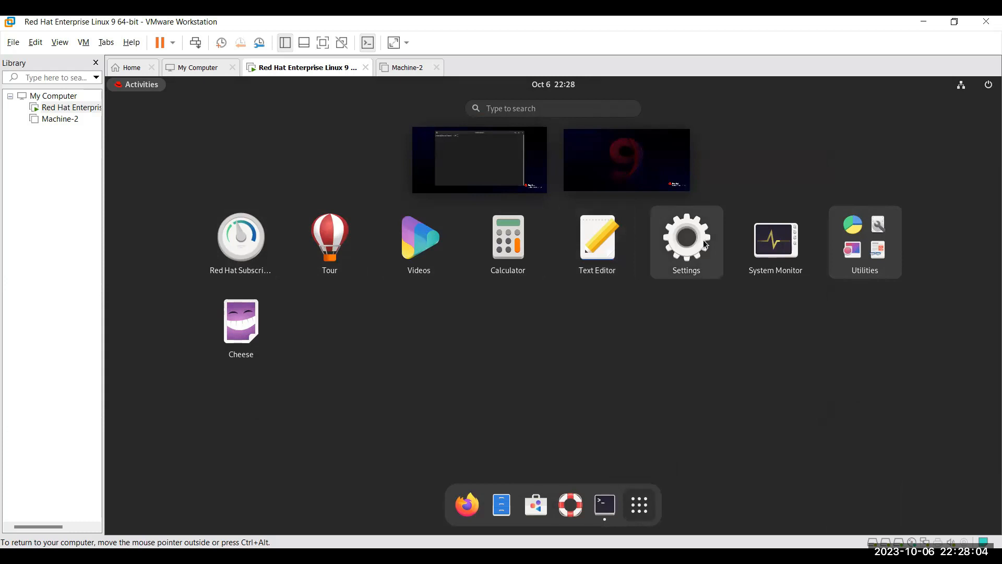
View CPU, memory and network graphs on System Monitor's Resources tab, then close it.
{"action": "left_click", "coordinate": [783, 241]}
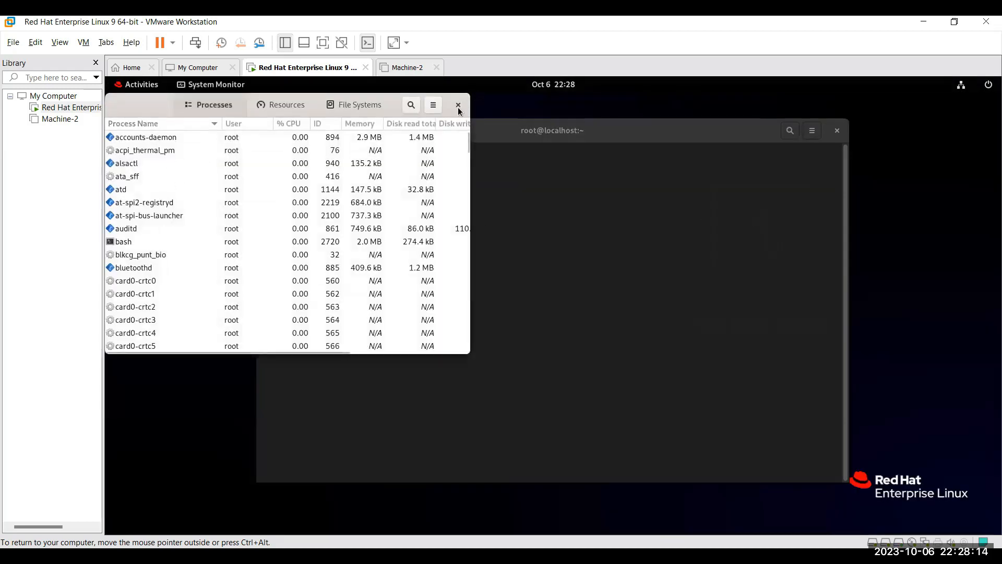
{"action": "left_click", "coordinate": [289, 105]}
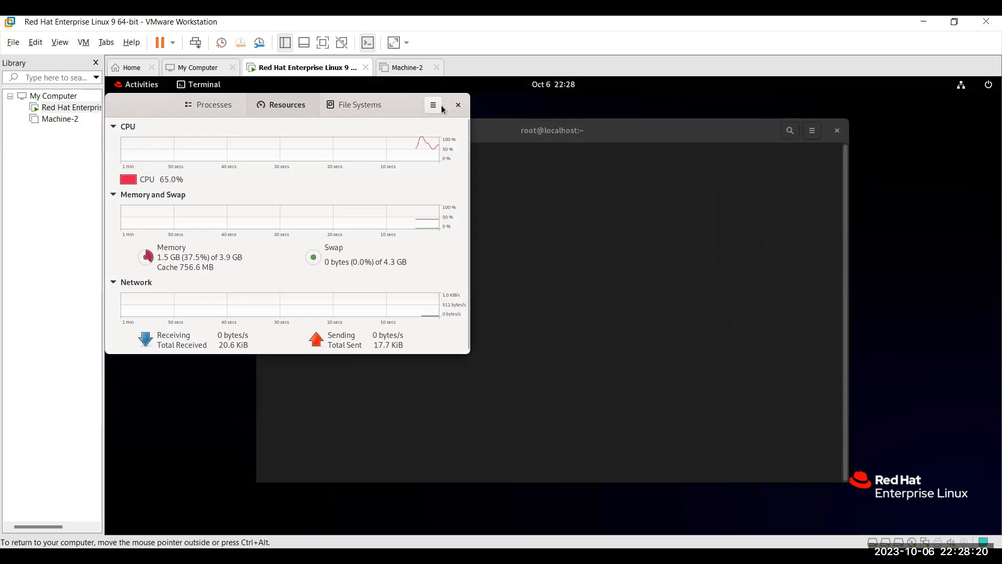
{"action": "left_click", "coordinate": [458, 105]}
{"action": "key", "text": "super"}
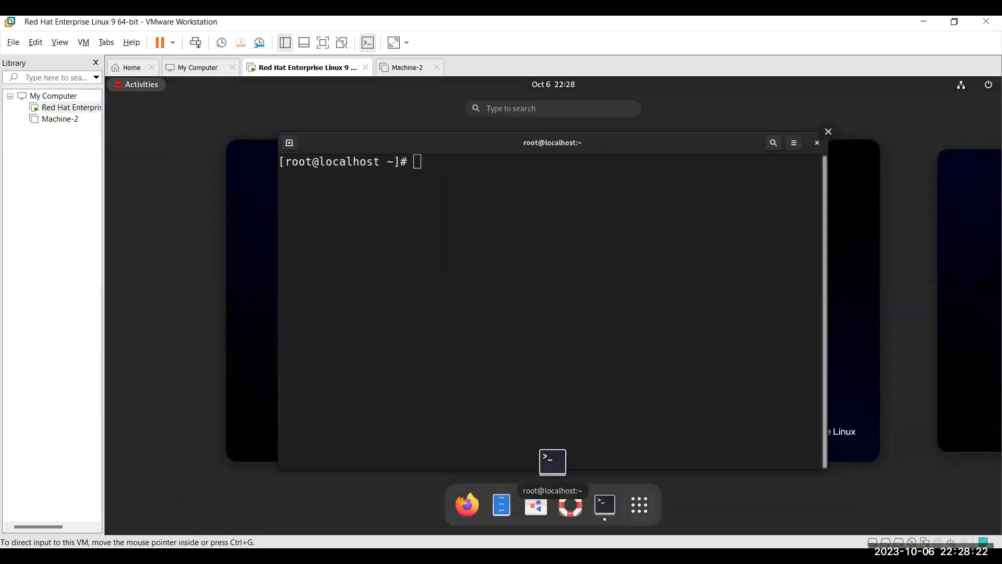
Open the applications grid, look inside the Utilities folder, then close the folder.
{"action": "left_click", "coordinate": [640, 511]}
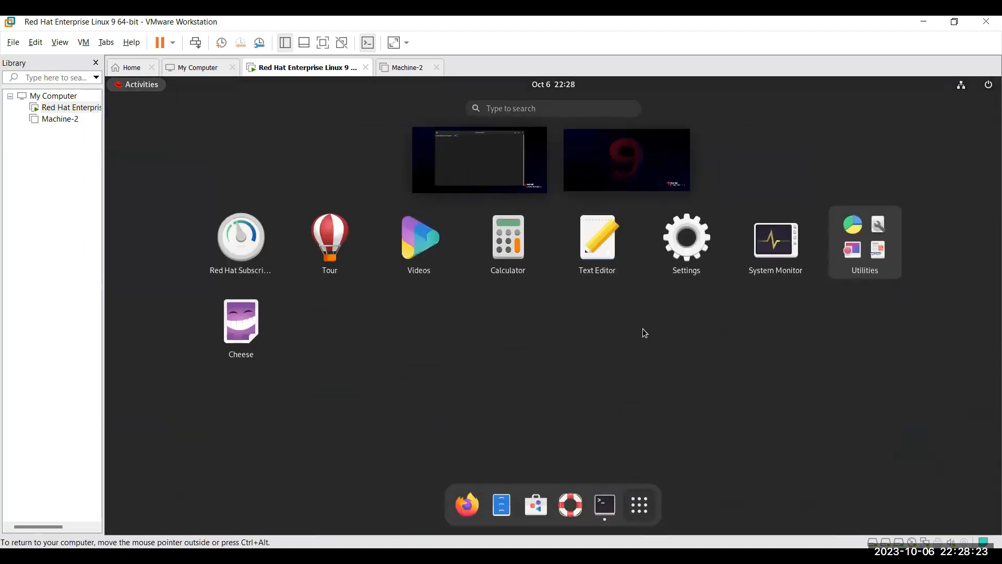
{"action": "left_click", "coordinate": [869, 250]}
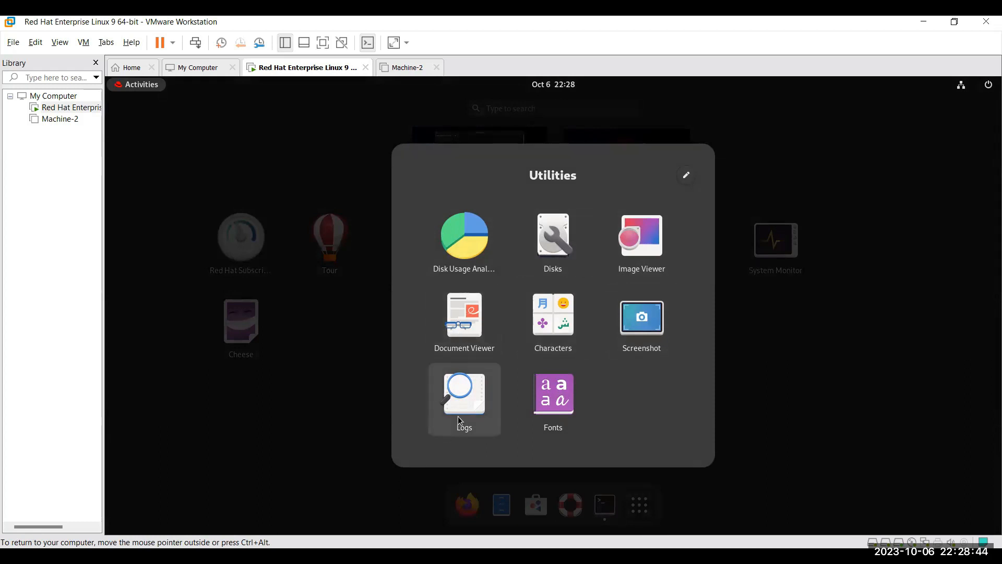
{"action": "left_click", "coordinate": [816, 182]}
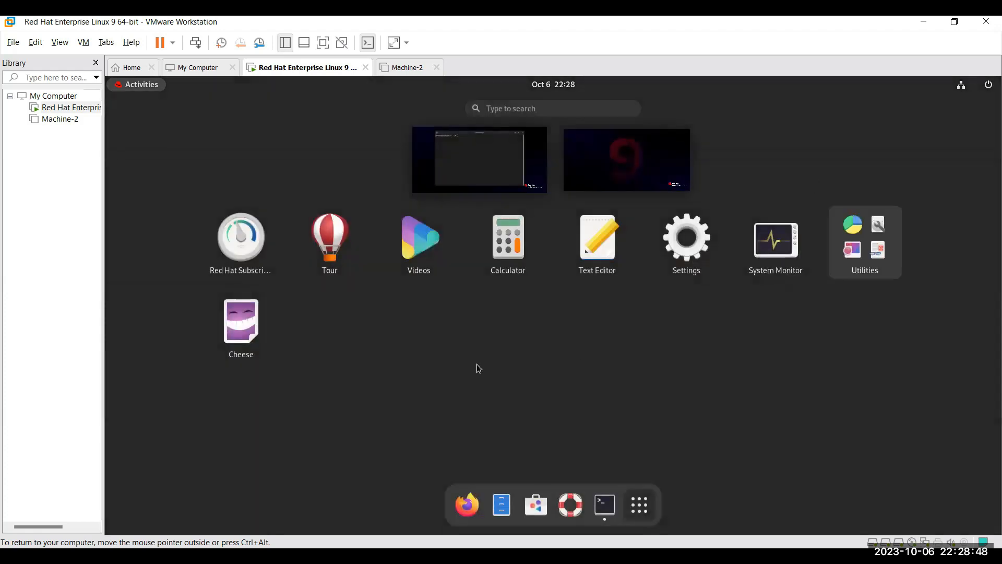
Launch Cheese, close it after it finds no camera, then return to the root Terminal.
{"action": "left_click", "coordinate": [260, 339]}
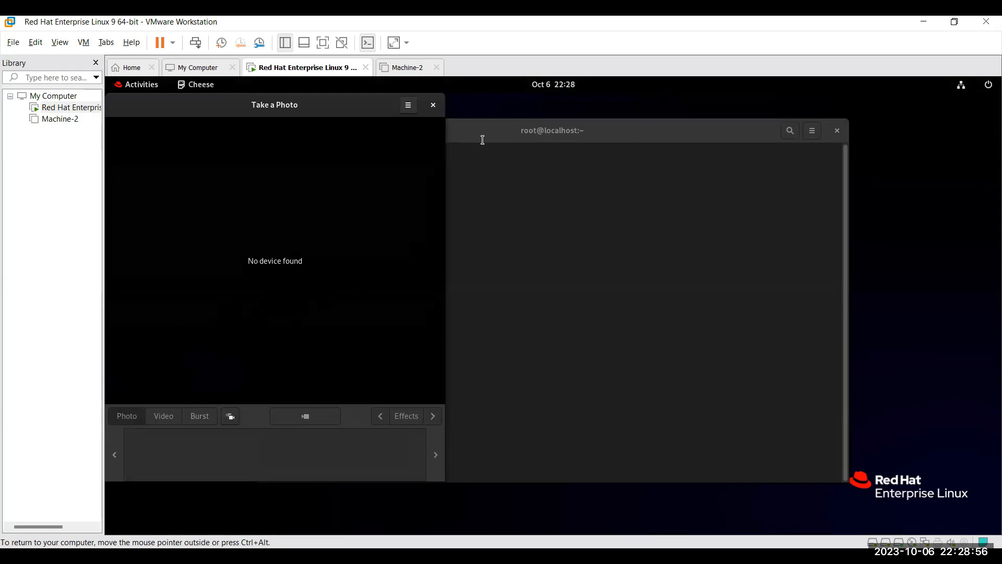
{"action": "left_click", "coordinate": [434, 106]}
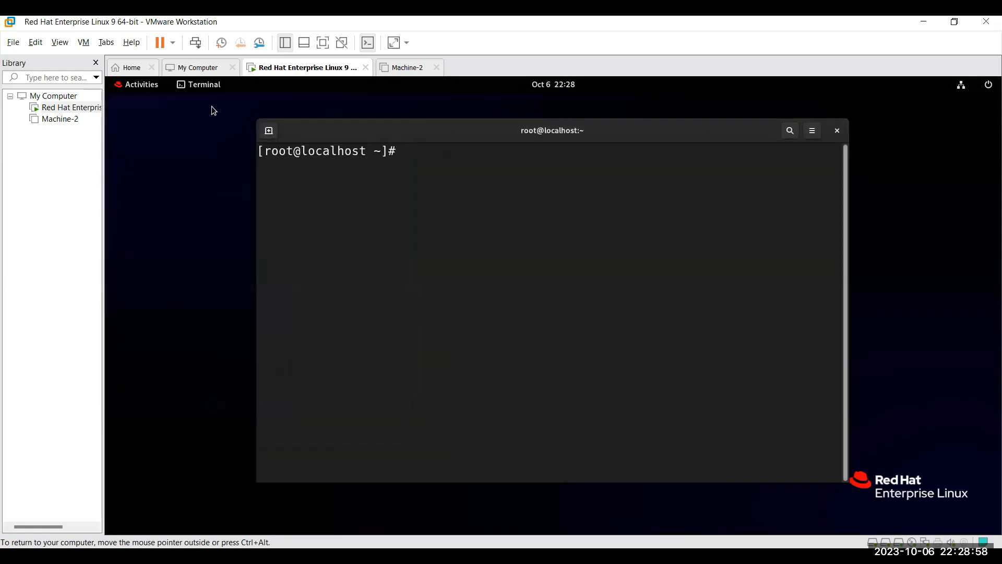
{"action": "key", "text": "super"}
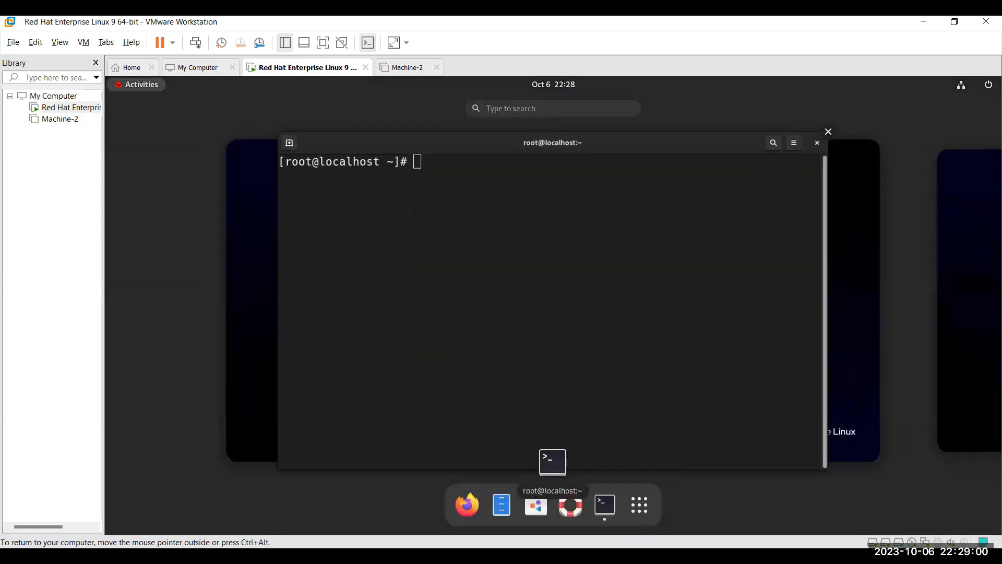
{"action": "left_click", "coordinate": [630, 506]}
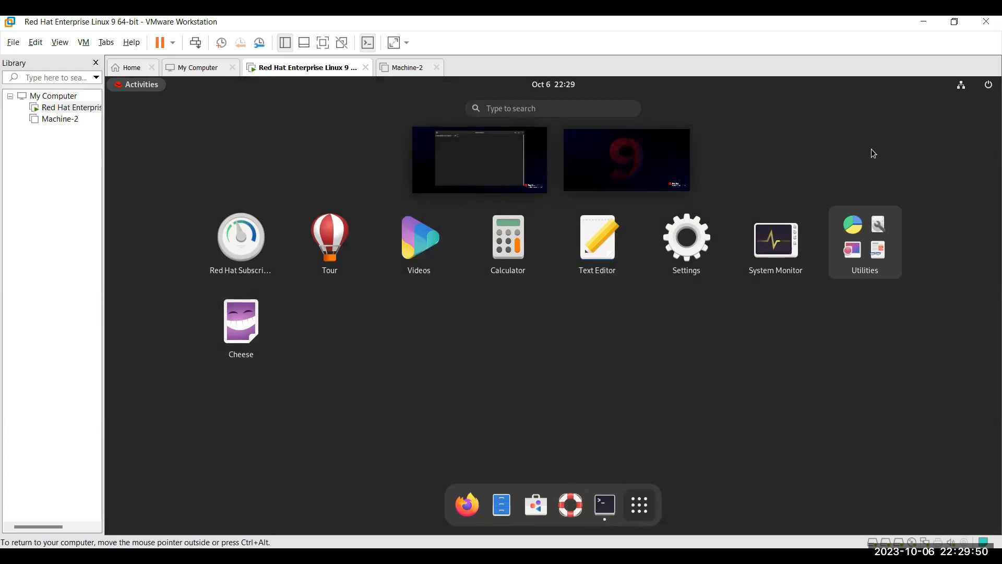
{"action": "left_click", "coordinate": [131, 89]}
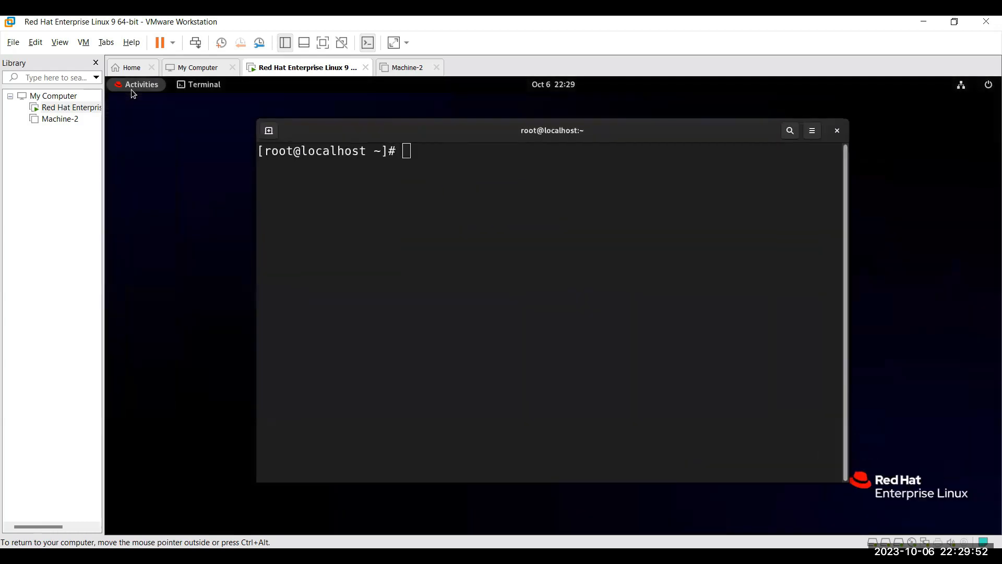